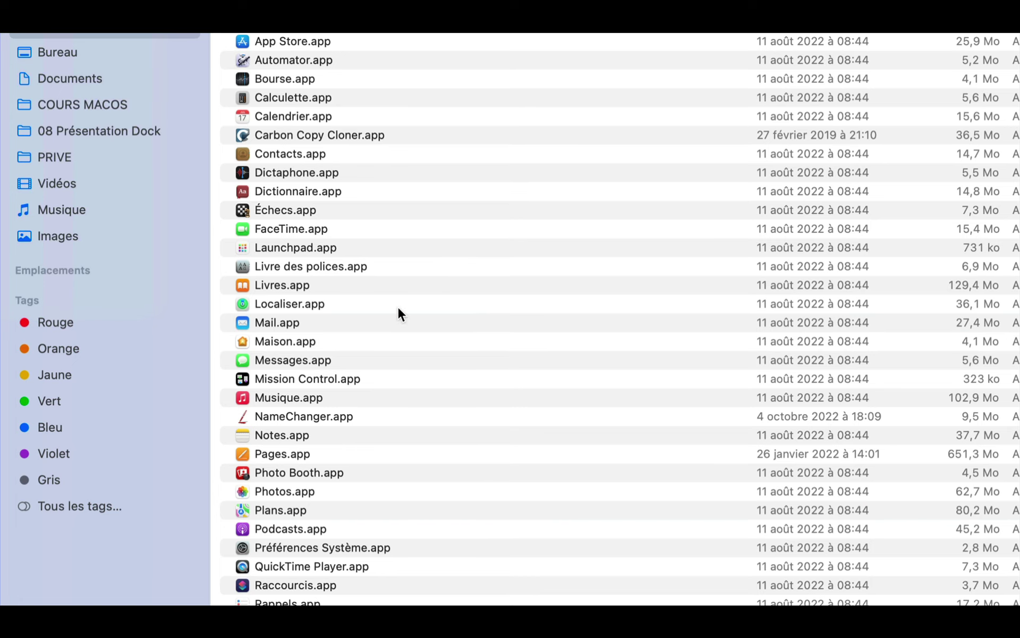
Locate and select Mission Control.app in the Applications folder, and close the Finder window
left_click(397, 307)
type("mi")
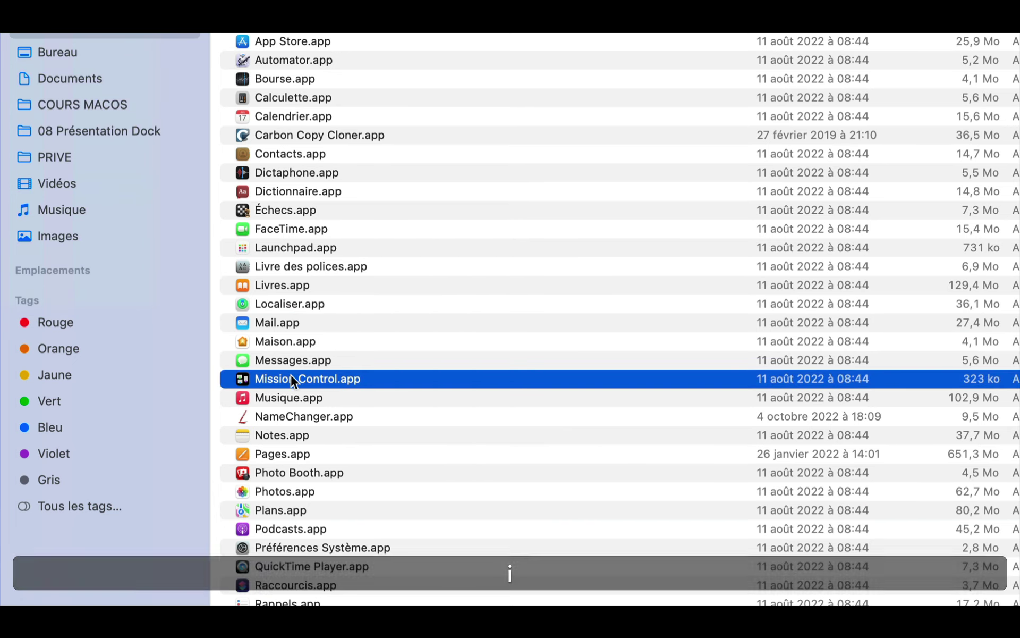
scroll(245, 378, "down", 2)
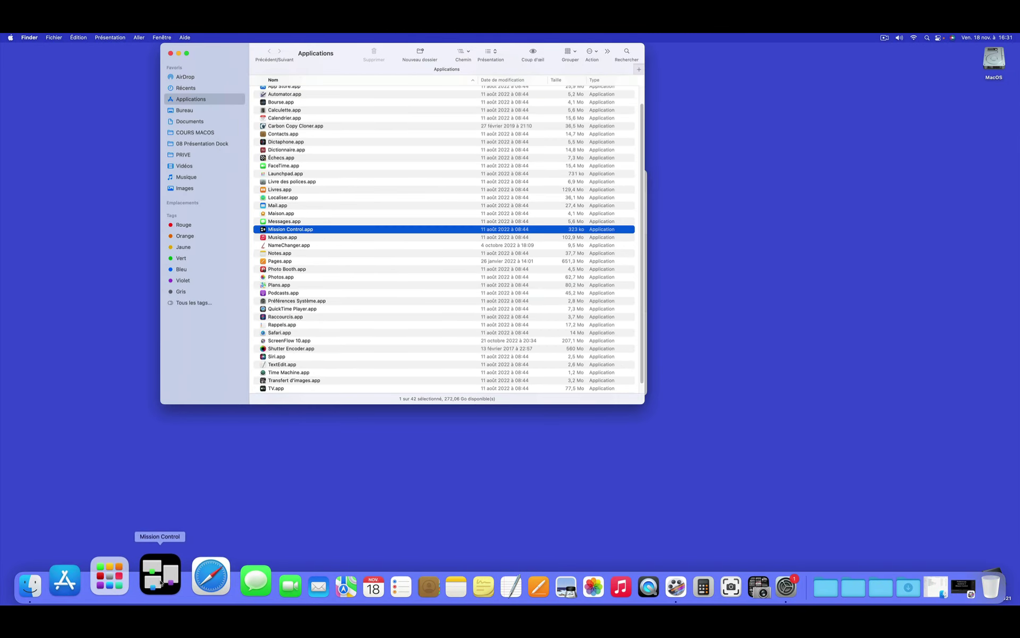
left_click(170, 53)
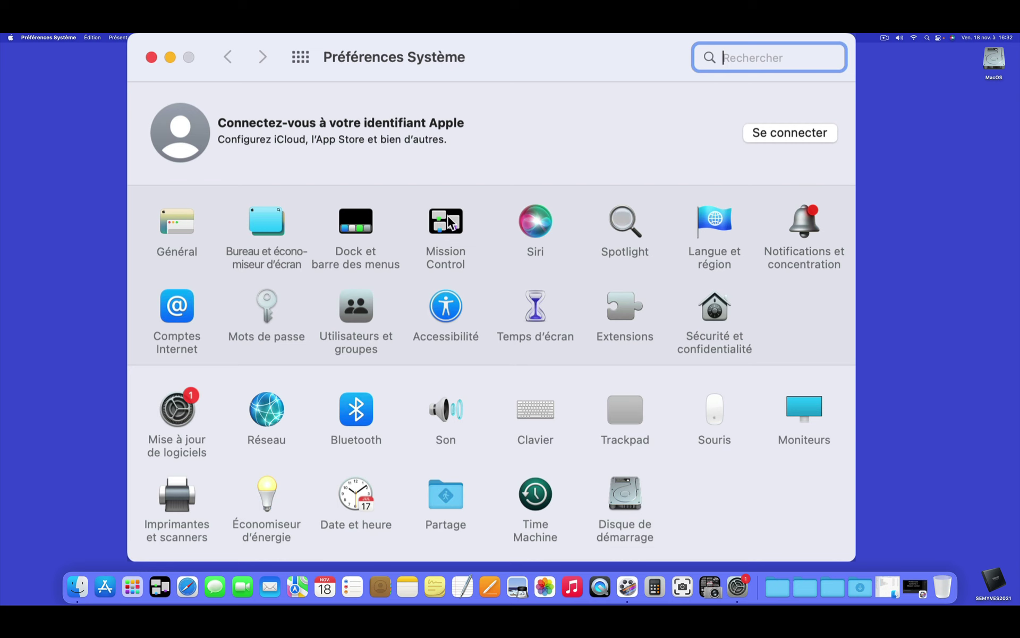
Open the Mission Control settings in Préférences Système and move the window lower on the desktop
left_click(448, 219)
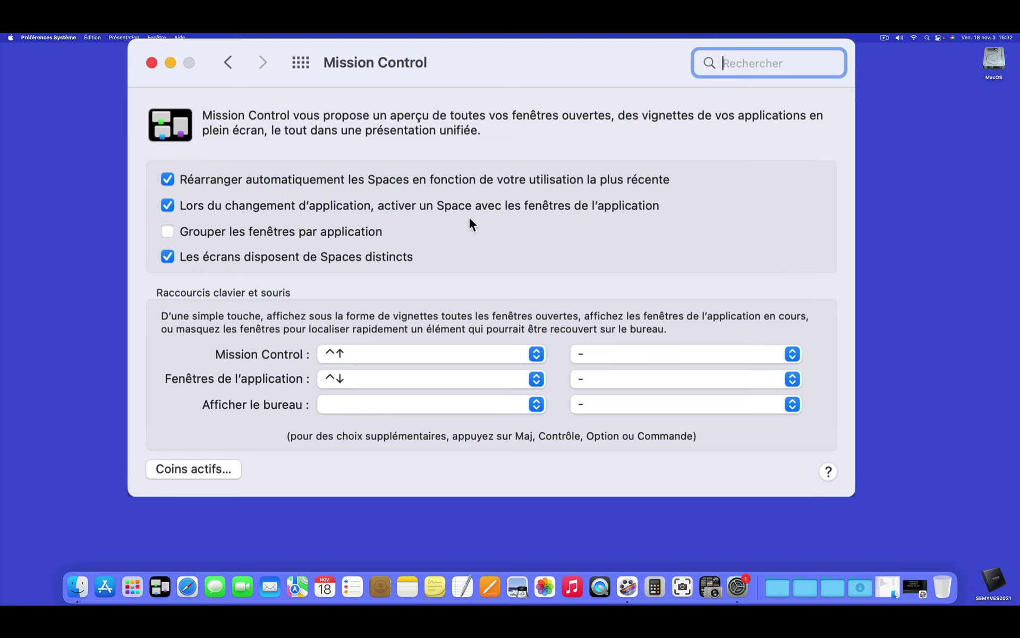
left_click_drag(505, 66, 495, 129)
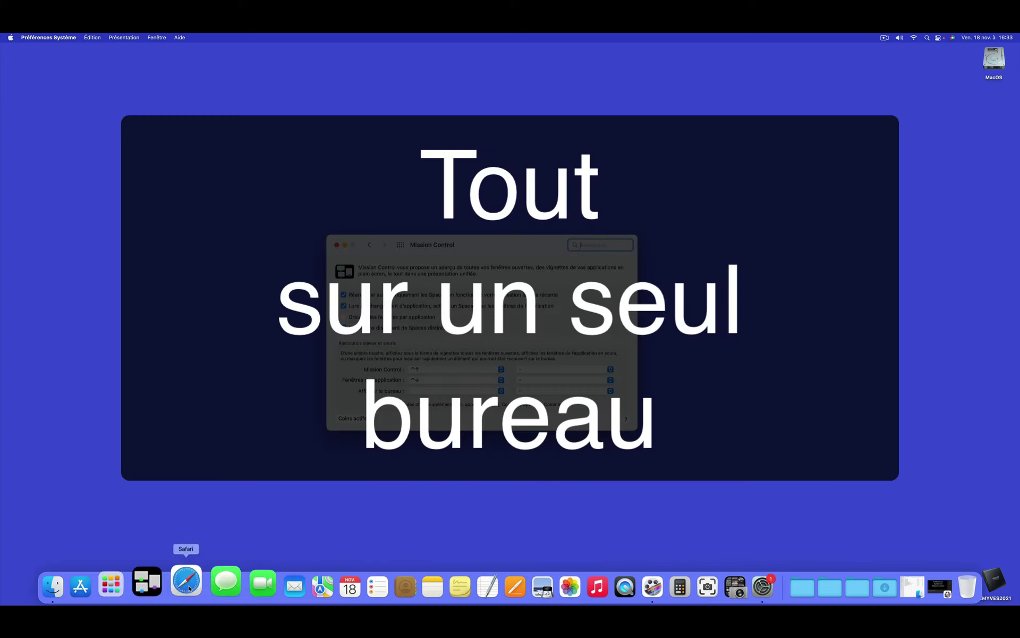
Open Safari, Mail, Photos and Musique together on the same desktop
left_click(187, 582)
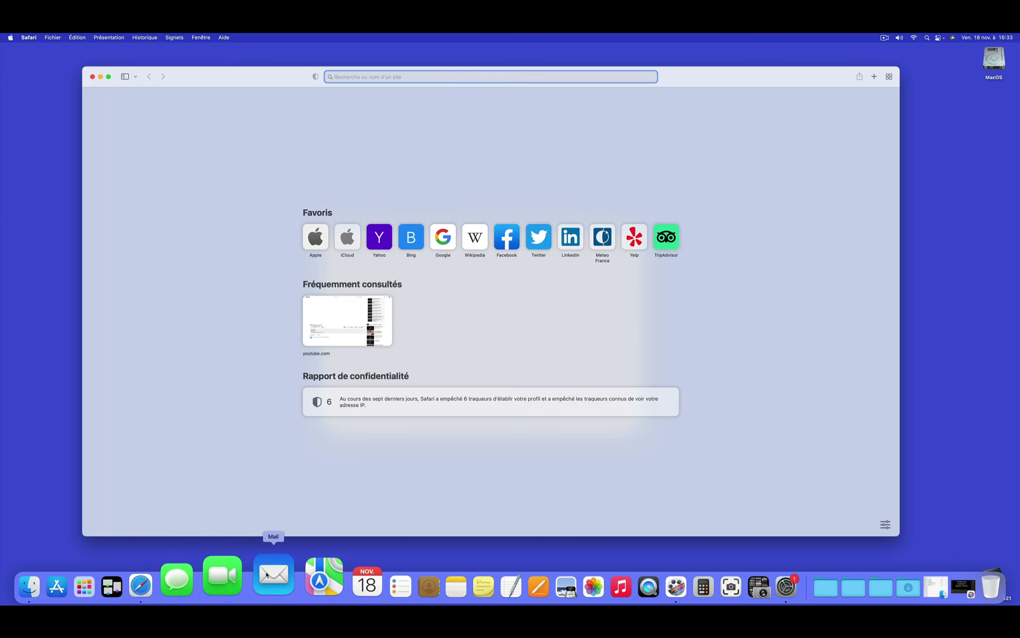
left_click(267, 575)
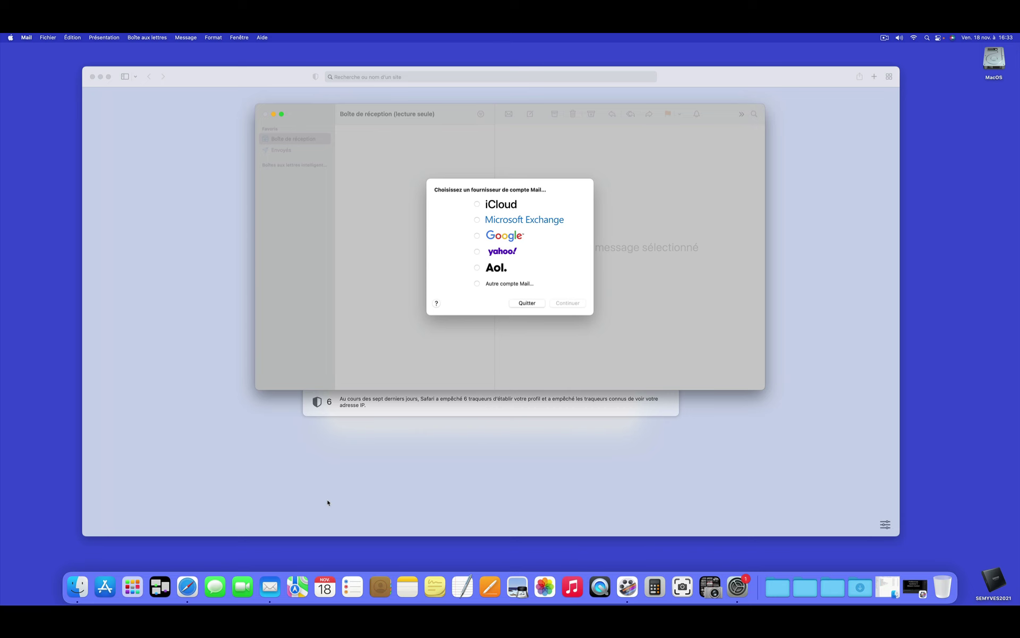
left_click(544, 585)
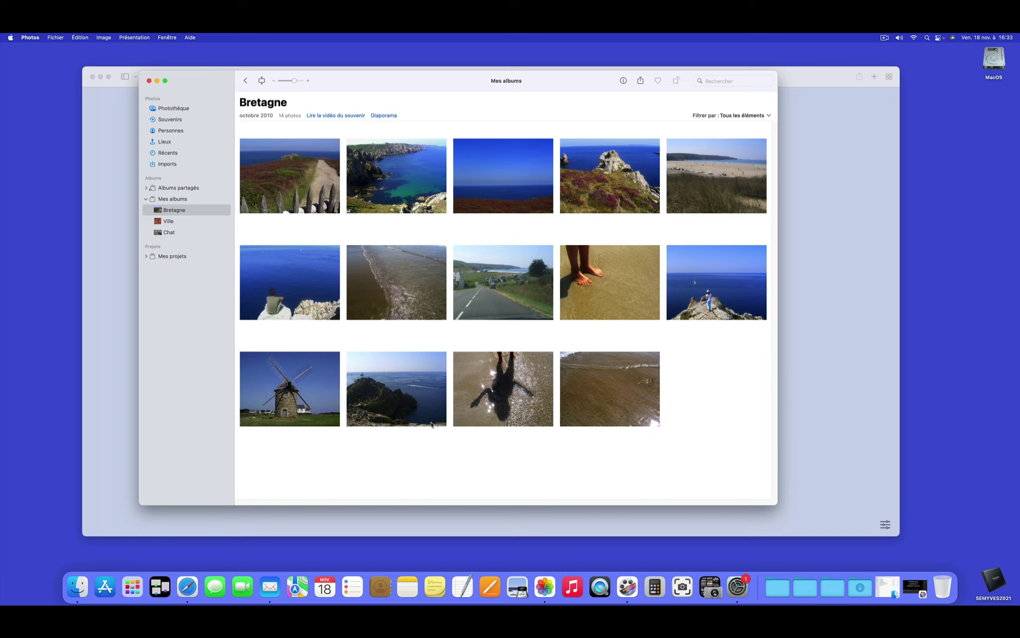
left_click(573, 586)
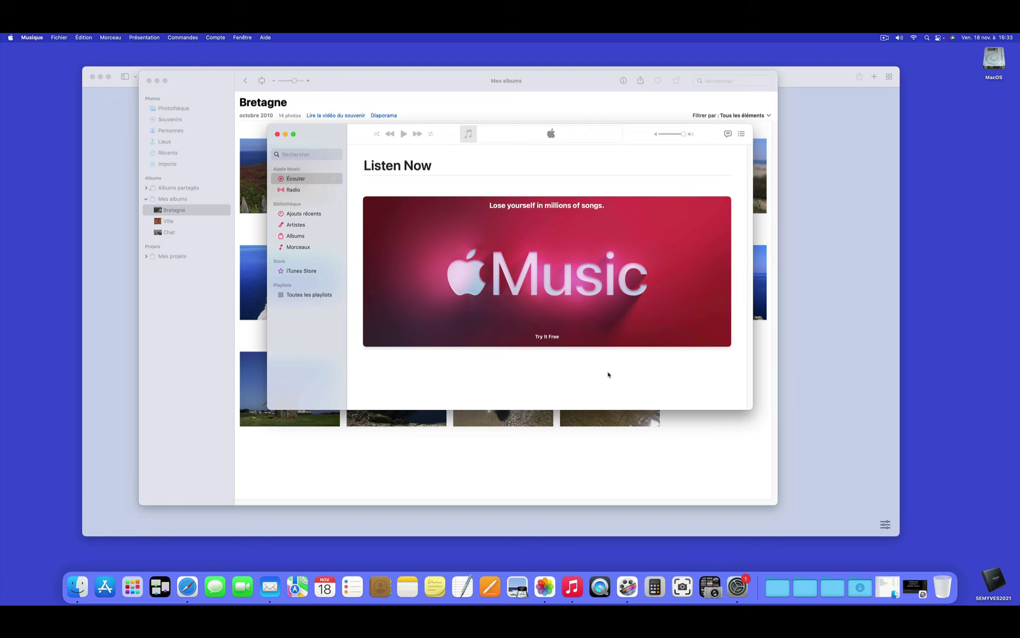
Move the Musique window toward the desktop's upper-right area, and reposition and resize the Photos window on the left side
left_click_drag(454, 136, 709, 88)
left_click_drag(467, 77, 349, 142)
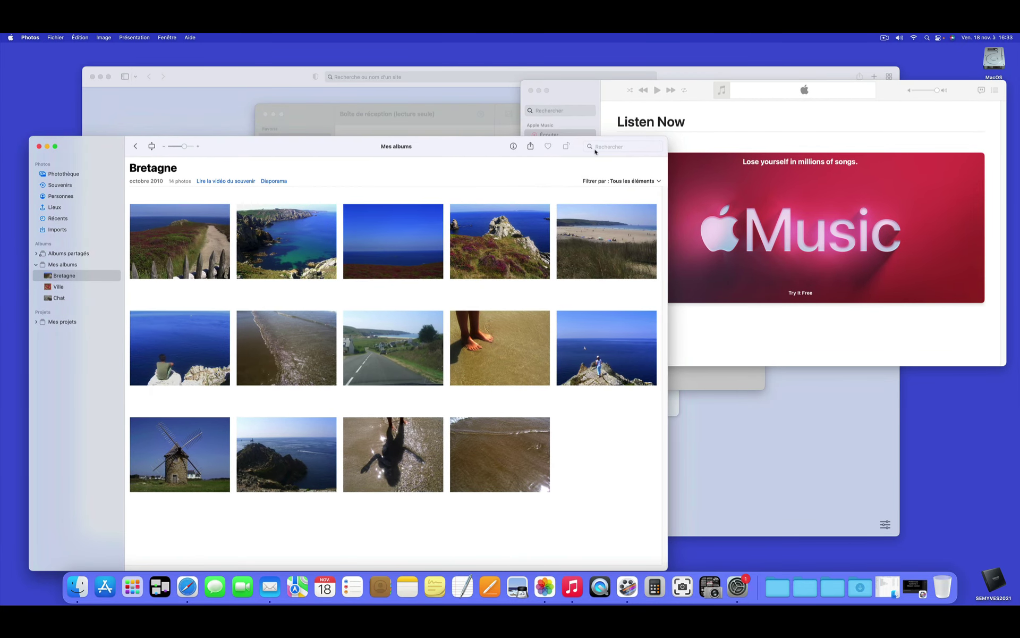
left_click_drag(665, 138, 289, 454)
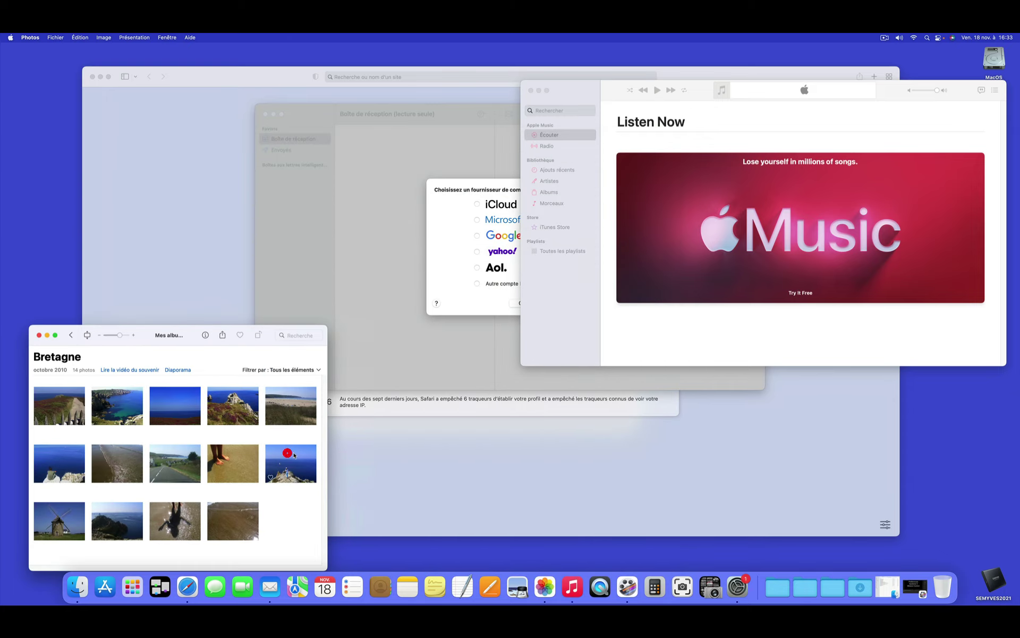
left_click(275, 358)
left_click_drag(191, 333, 212, 285)
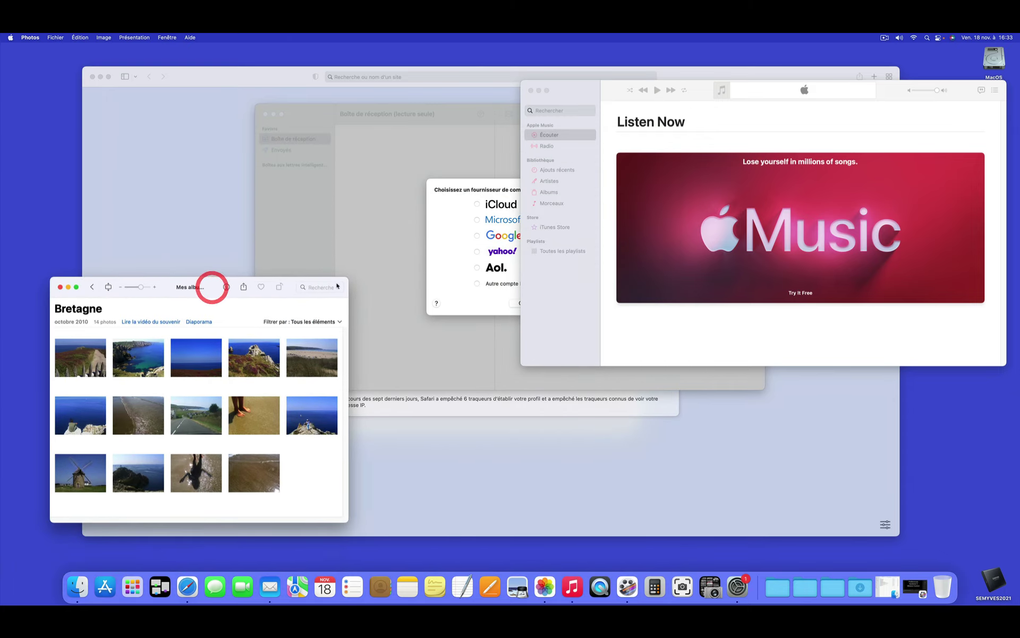
left_click_drag(345, 275, 696, 116)
Close the Safari, Musique and Photos windows and quit Mail from its account provider dialog
left_click(569, 86)
left_click(454, 91)
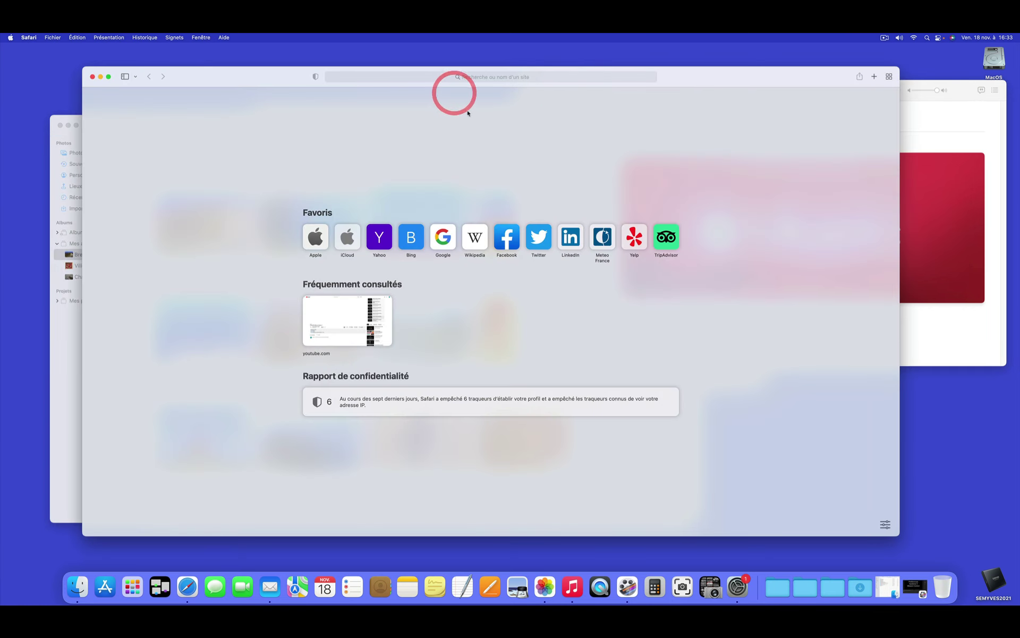
key("super+w")
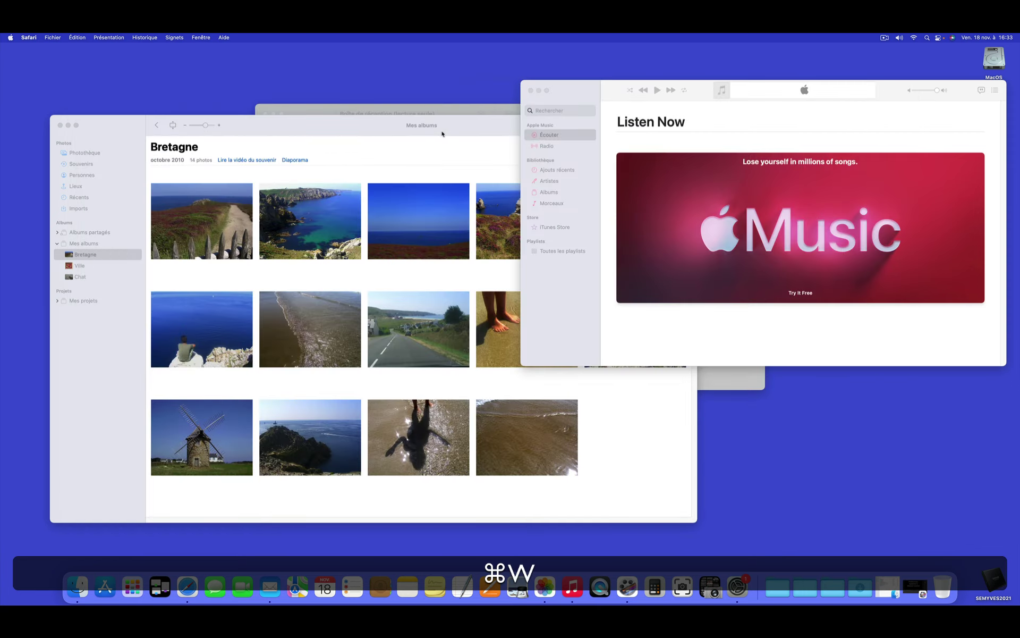
key("super+w")
key("super+w")
left_click(528, 148)
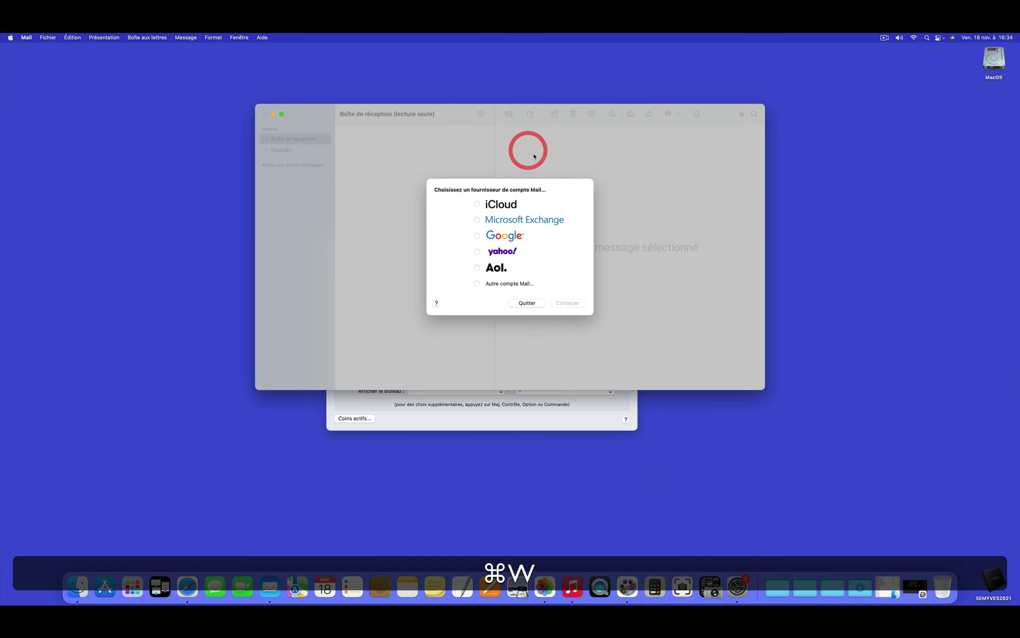
left_click(532, 303)
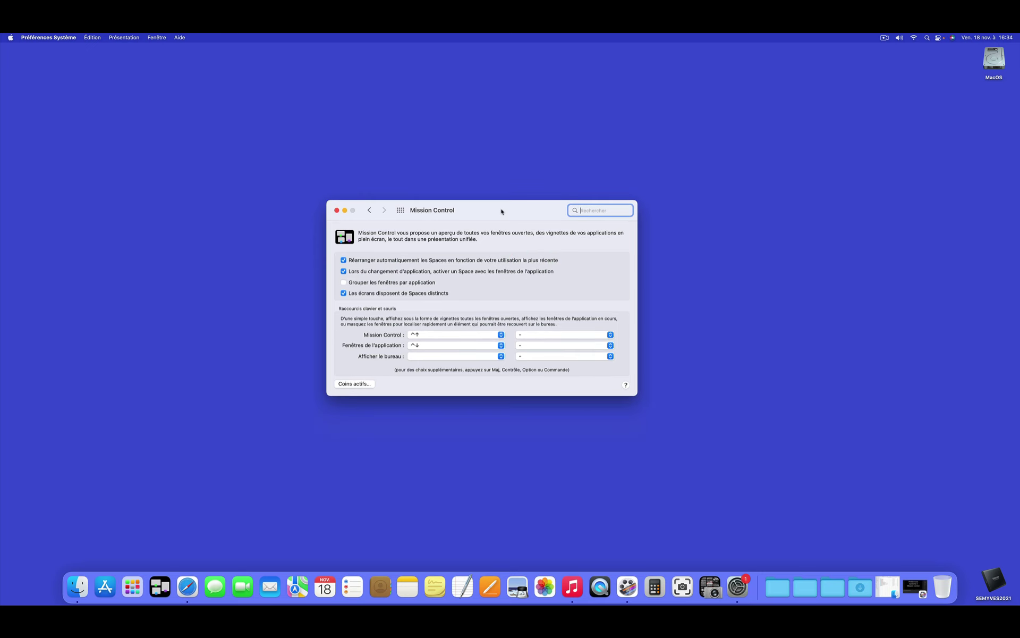
Review the keyboard shortcuts offered for Mission Control and Fenêtres de l’application, keeping Control+Up and Control+Down
left_click(507, 187)
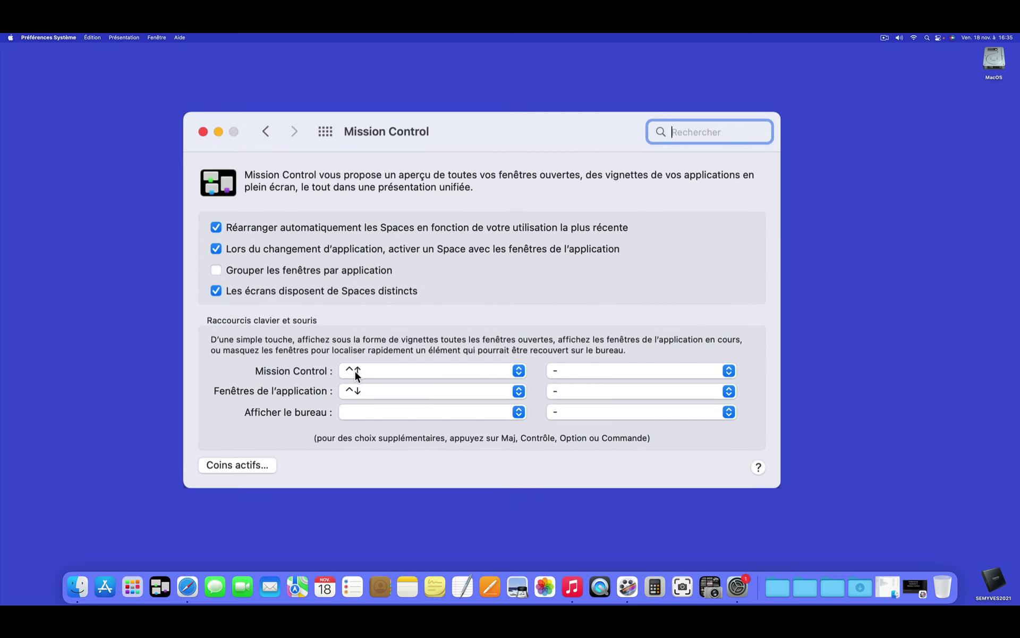
left_click(518, 371)
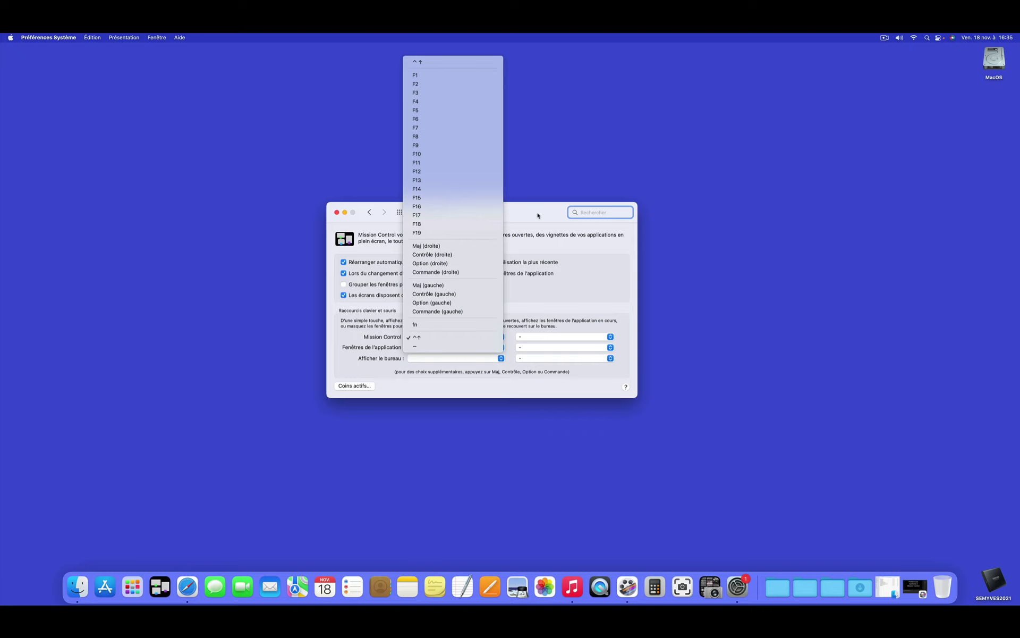
left_click(538, 215)
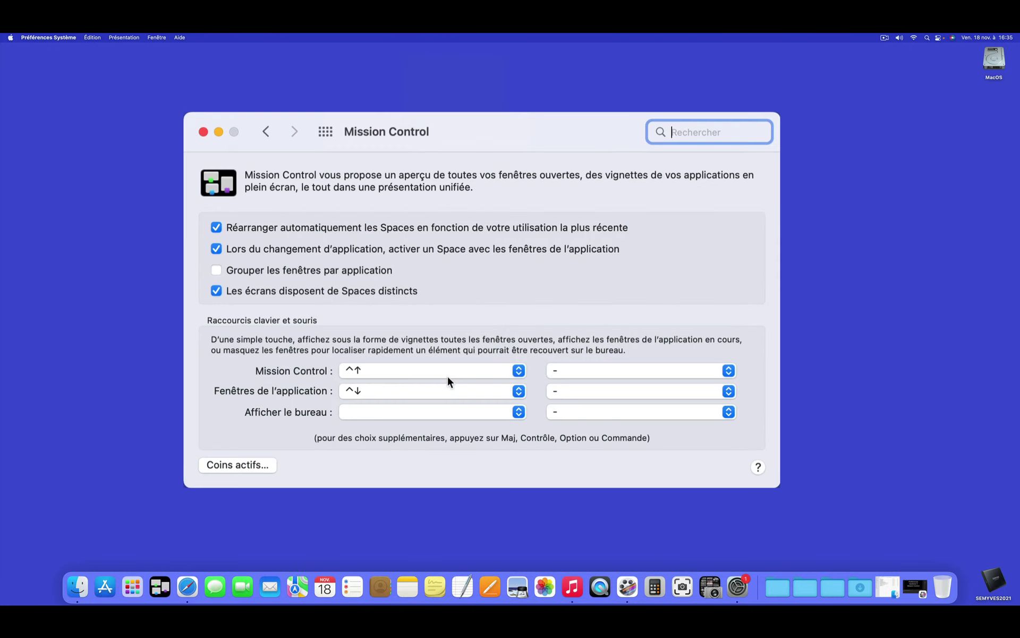
left_click(420, 385)
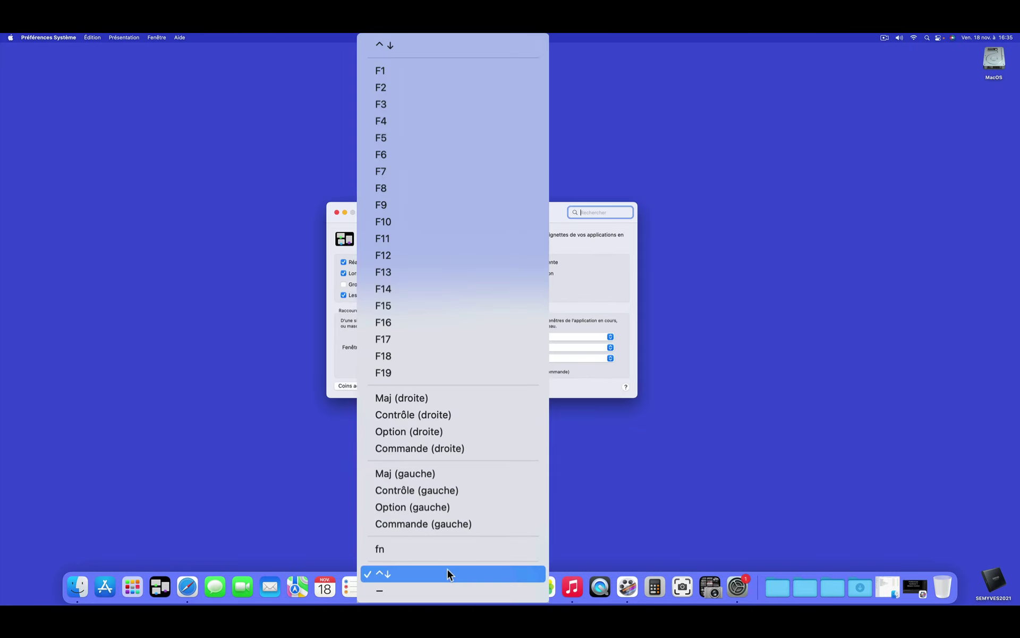
left_click(448, 570)
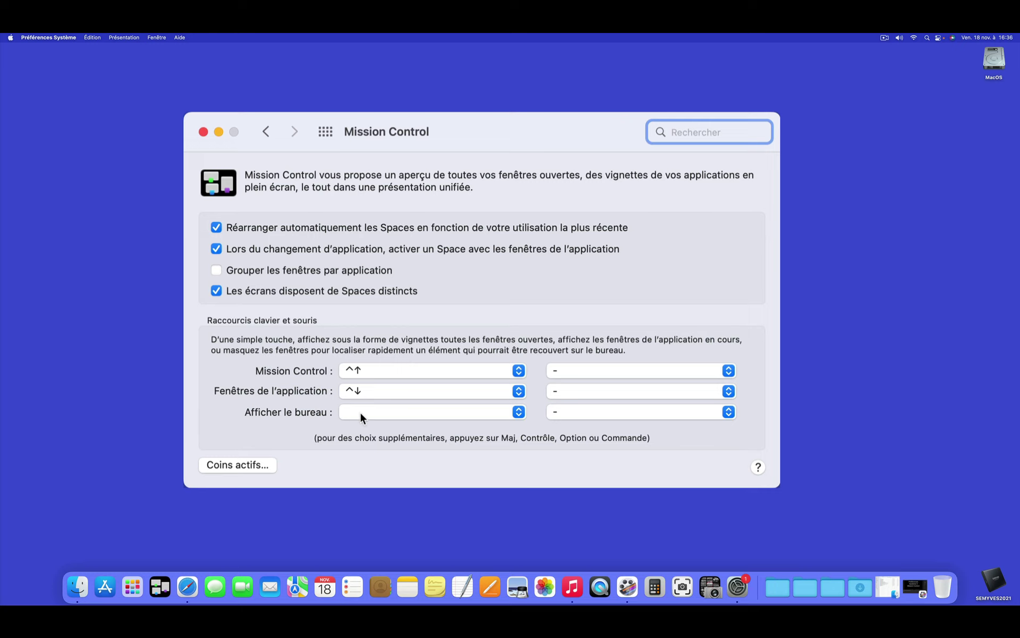
Open the active screen corner settings and the list of actions for the upper-left corner
left_click(239, 463)
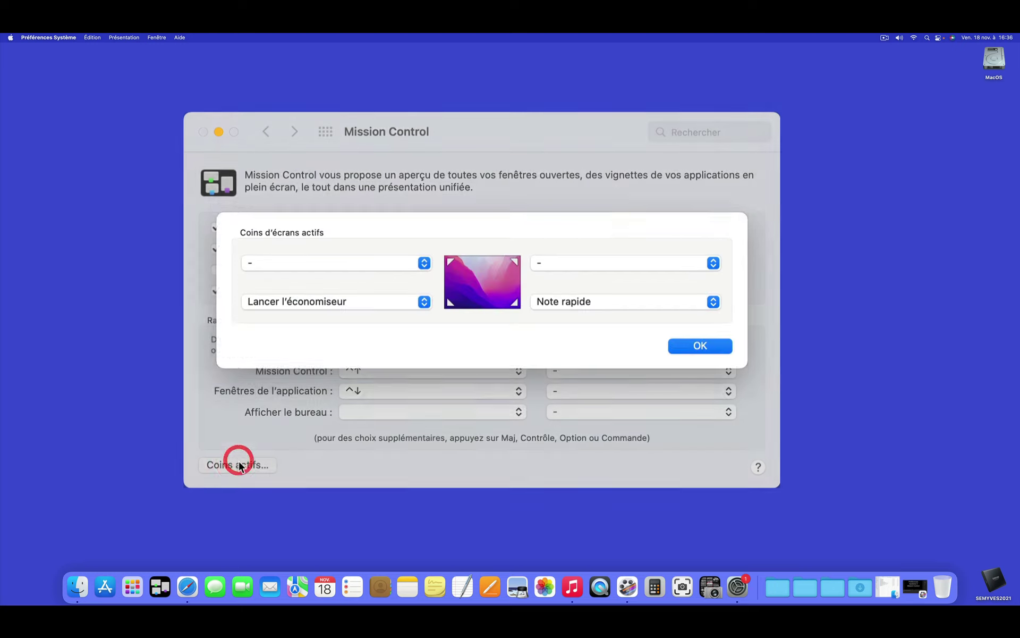
left_click(424, 272)
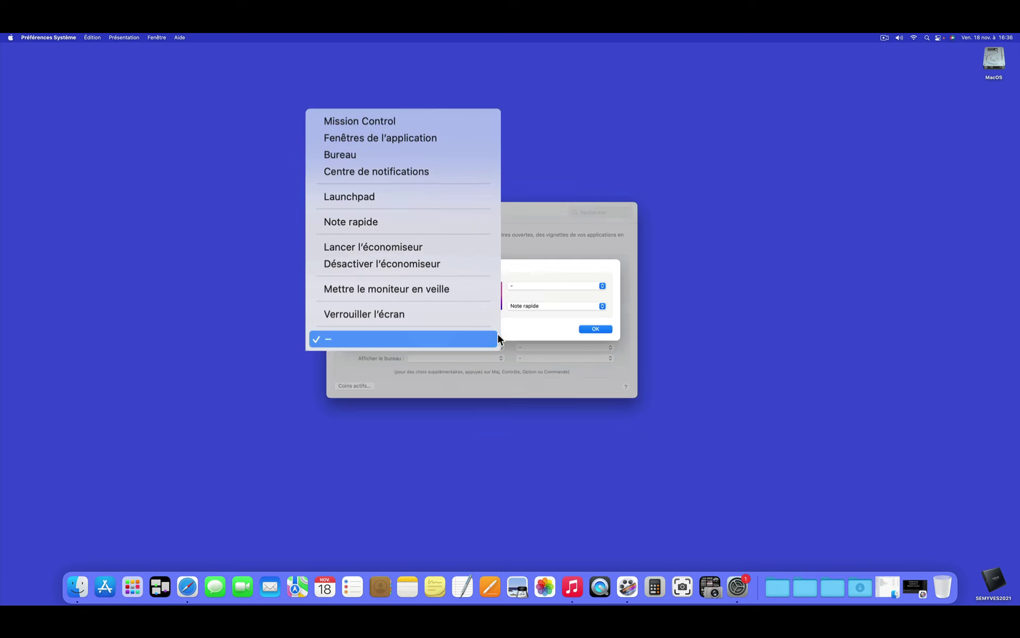
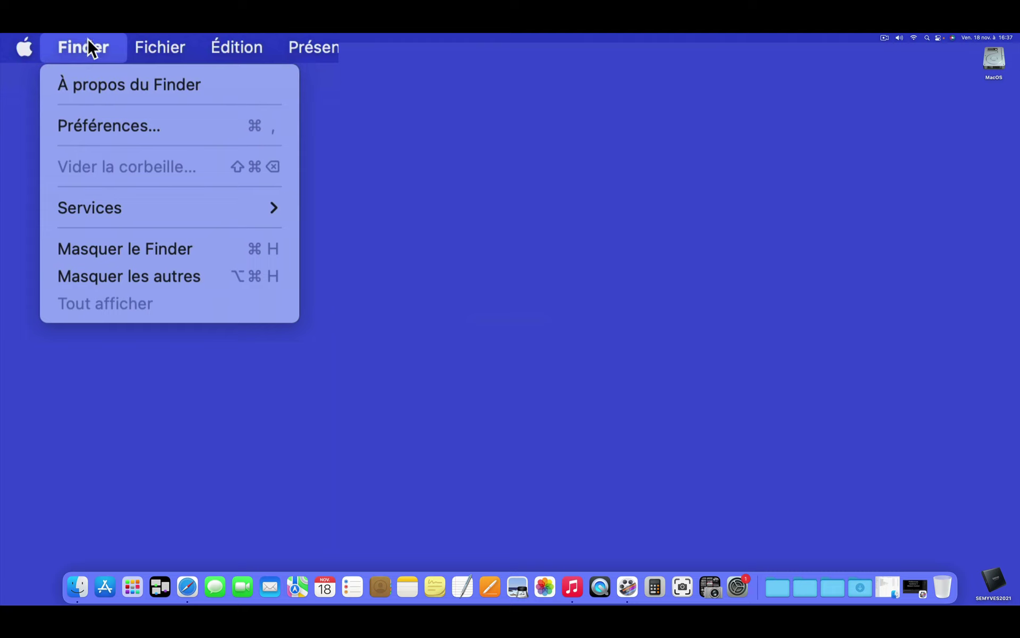
Dismiss the open Finder menu, test the upper-left active corner, and return to the desktop
left_click(193, 83)
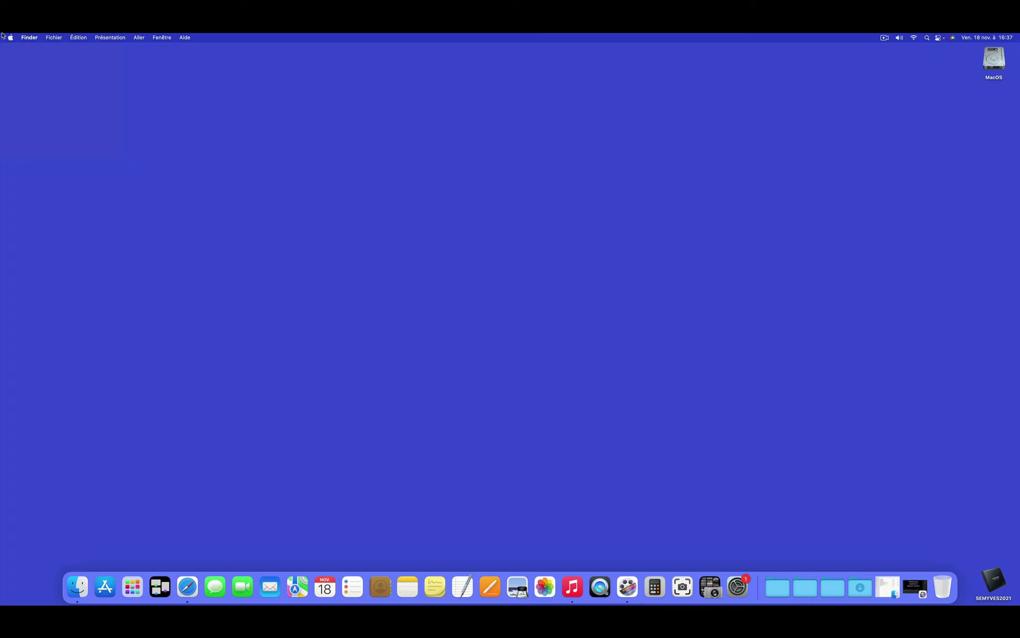
mouse_move(1, 34)
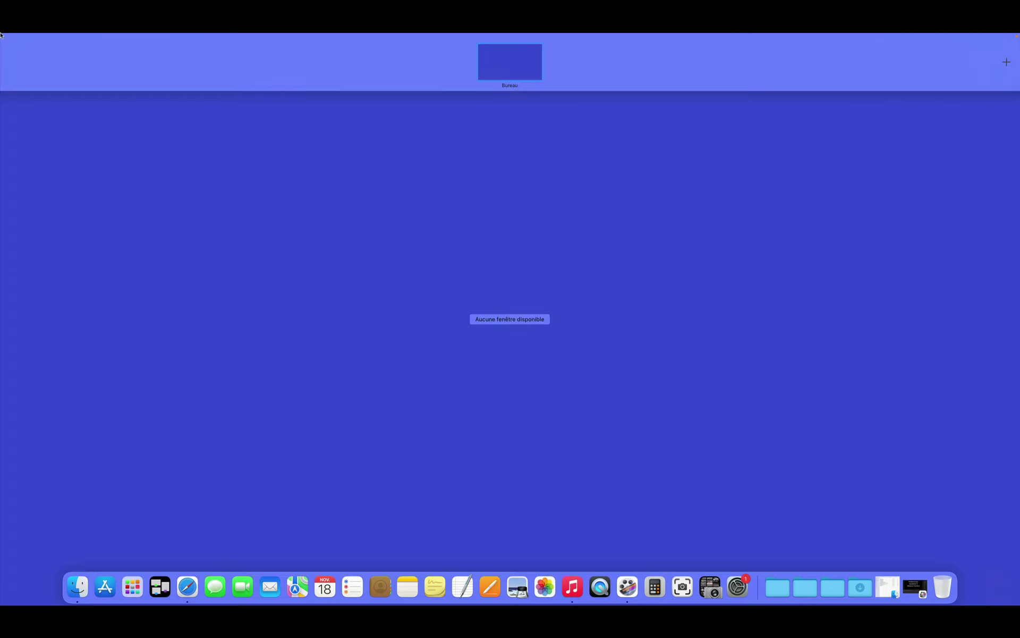
left_click(57, 116)
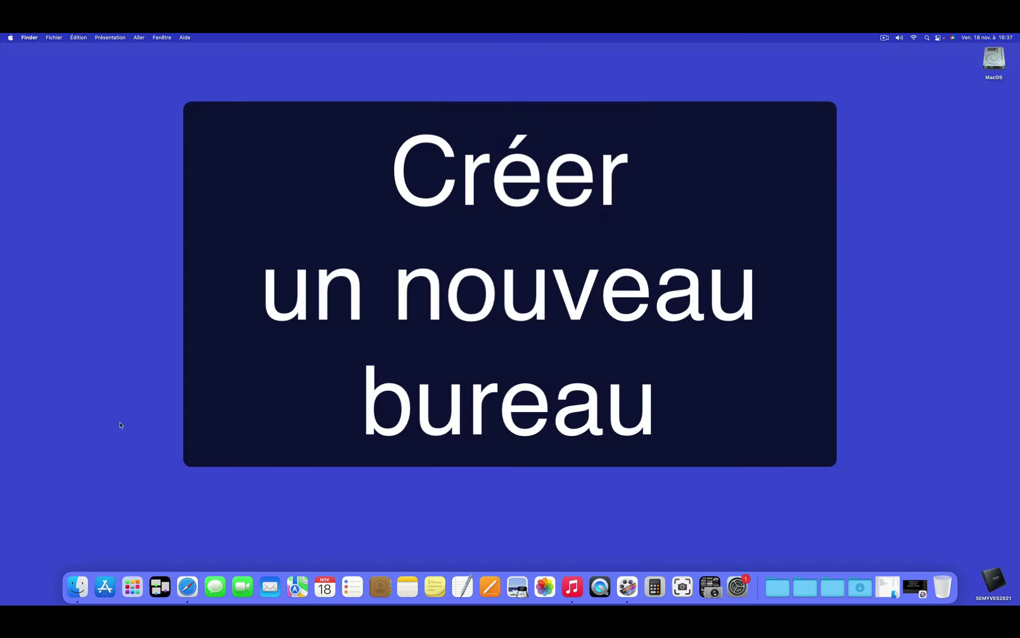
Show Mission Control and add three new desktops
left_click(160, 574)
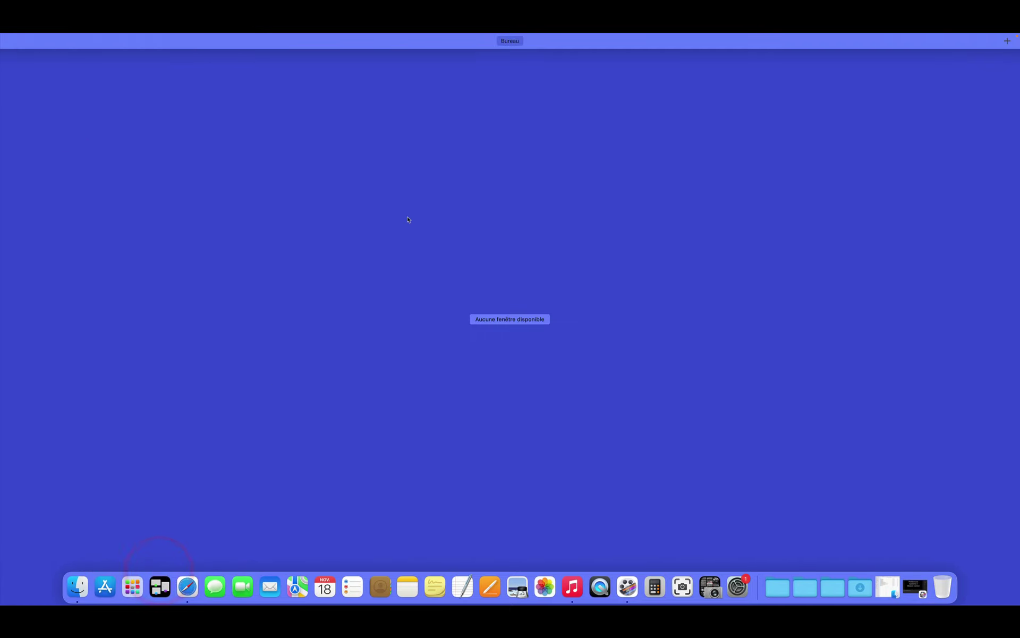
mouse_move(528, 38)
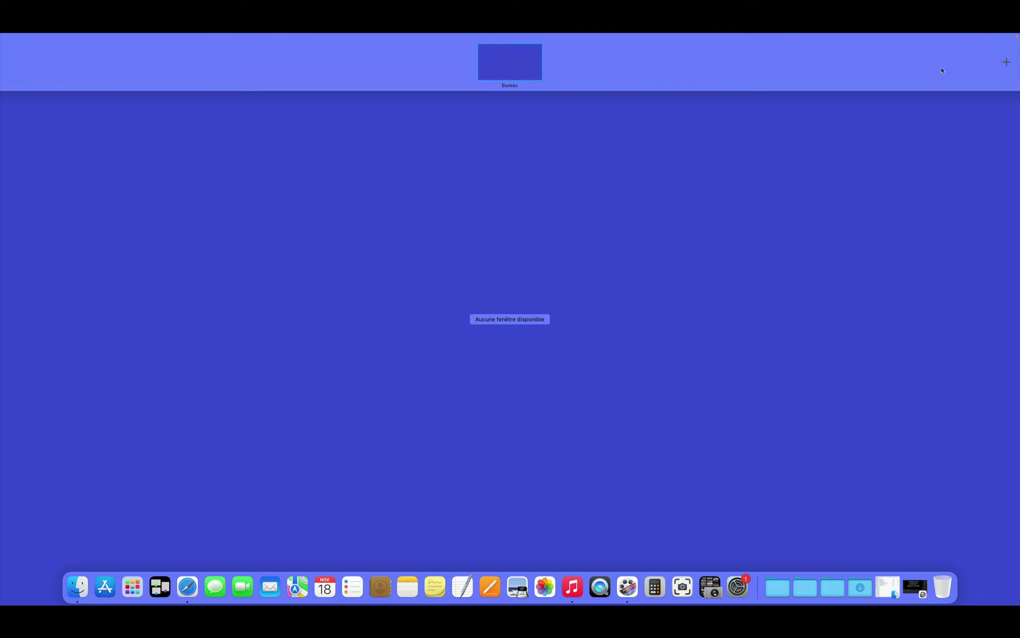
left_click(1006, 62)
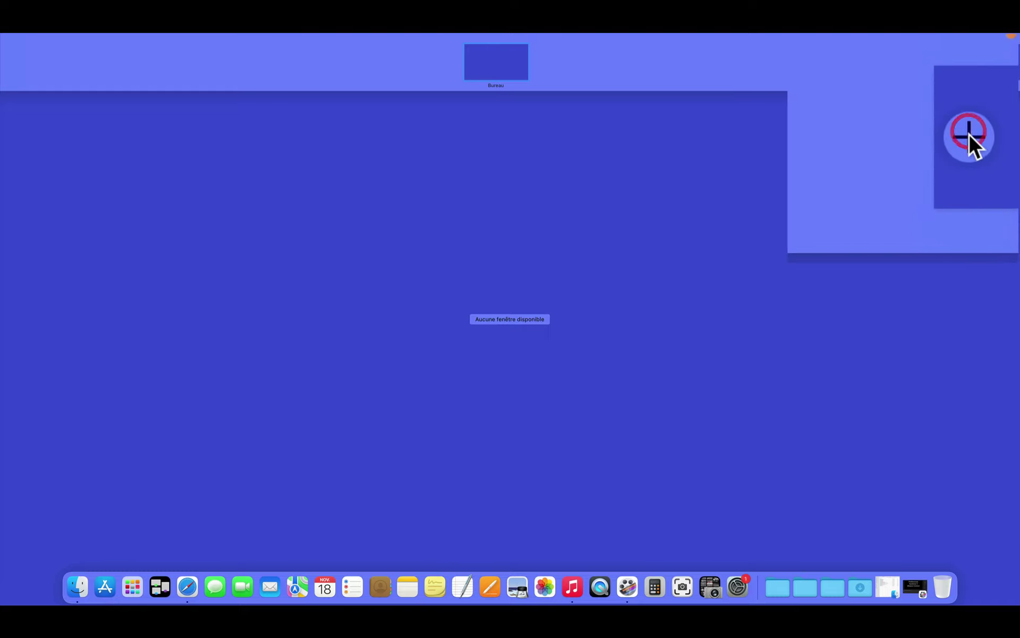
left_click(969, 134)
left_click(968, 133)
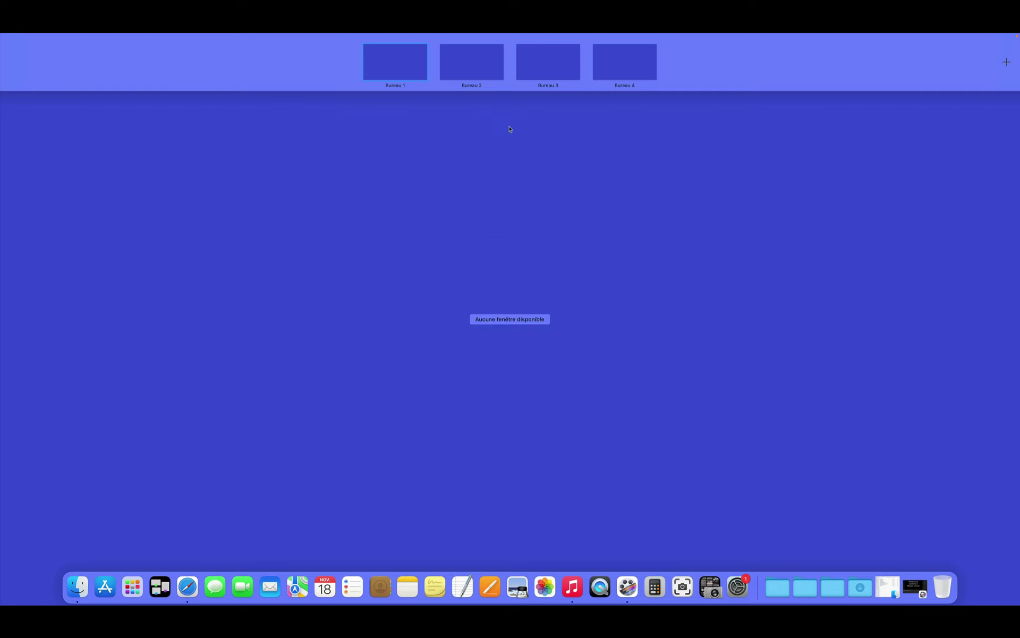
Switch to Bureau 2, set its wallpaper to the wave-on-sand photo from the Bretagne album, and close the wallpaper settings
left_click(477, 65)
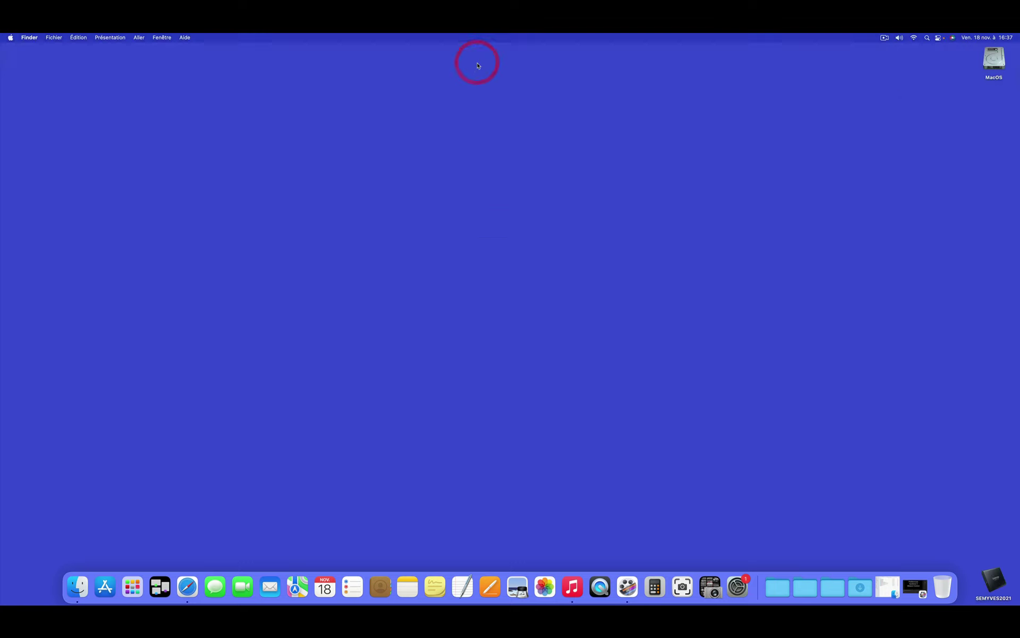
right_click(461, 218)
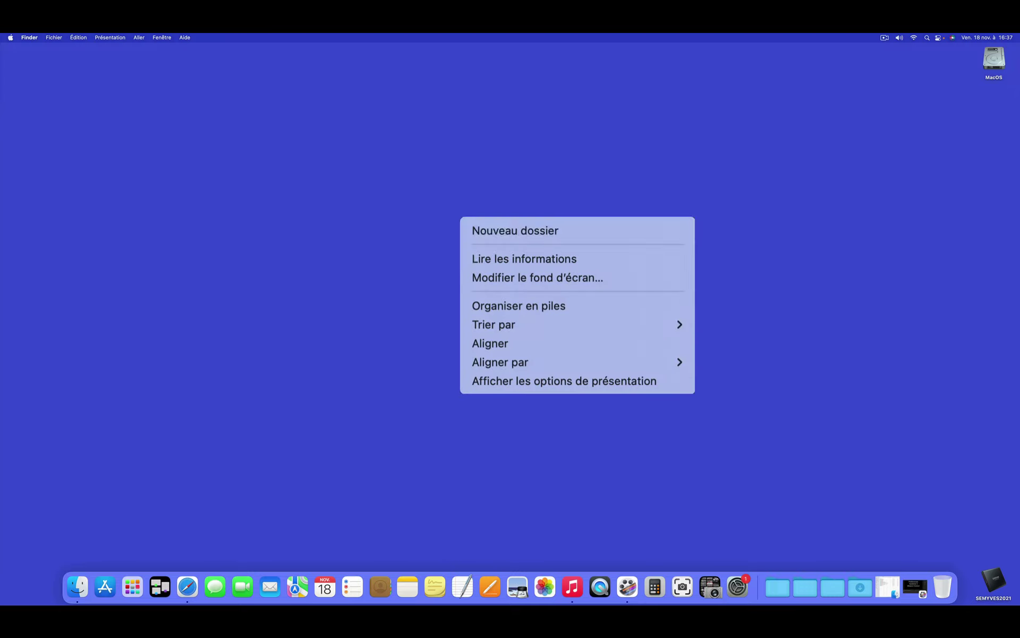
left_click(545, 290)
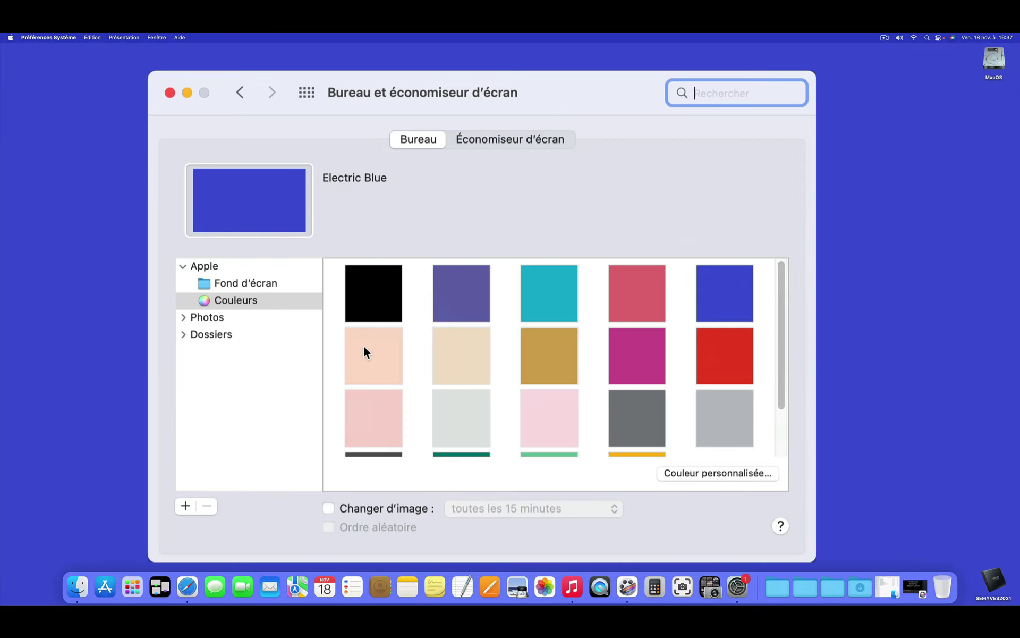
left_click(183, 317)
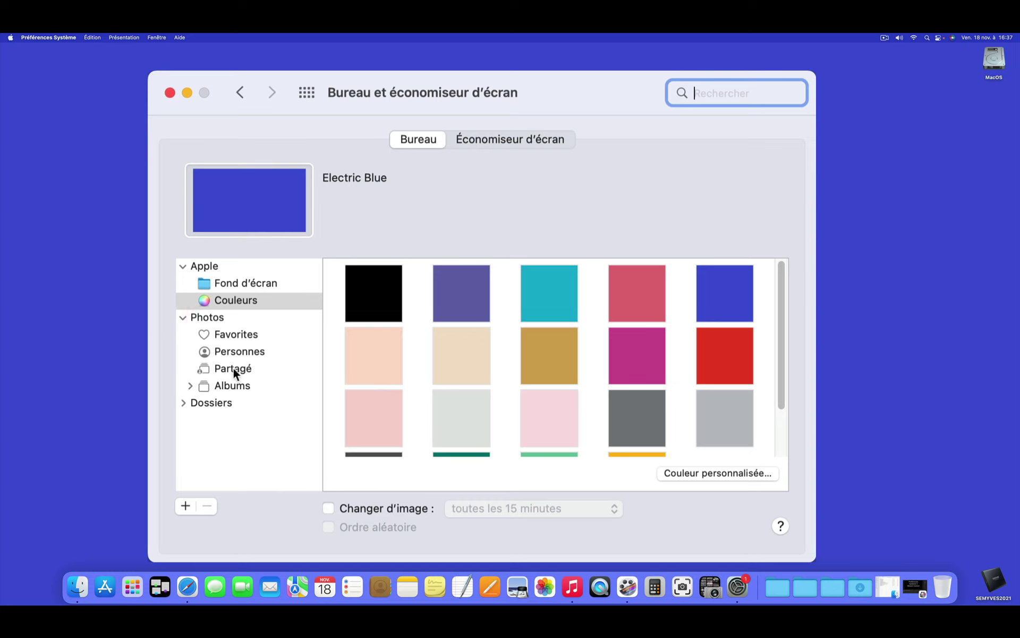
left_click(190, 386)
left_click(243, 403)
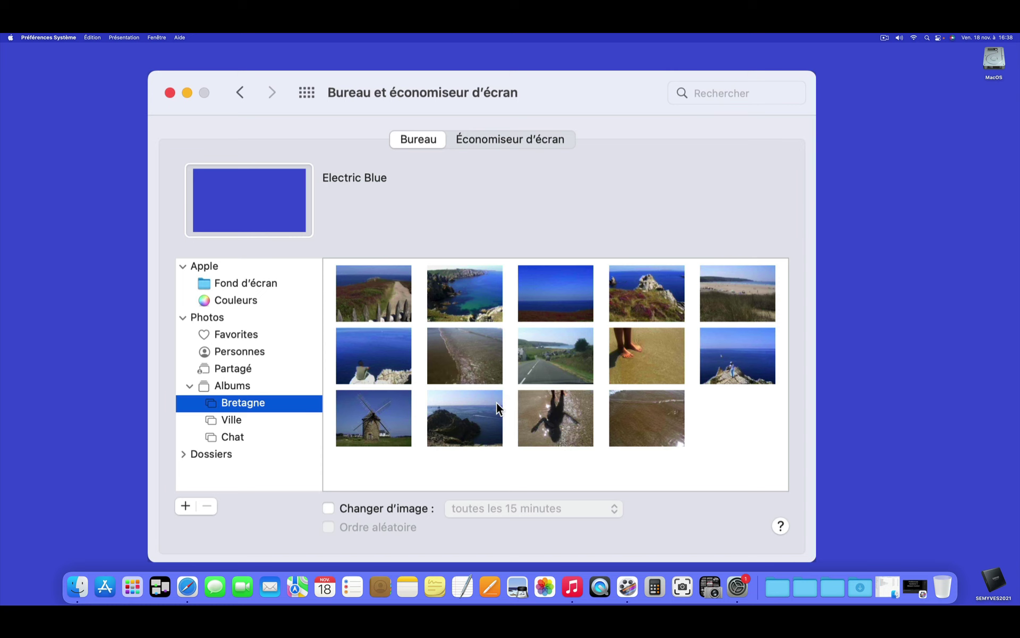
left_click(472, 348)
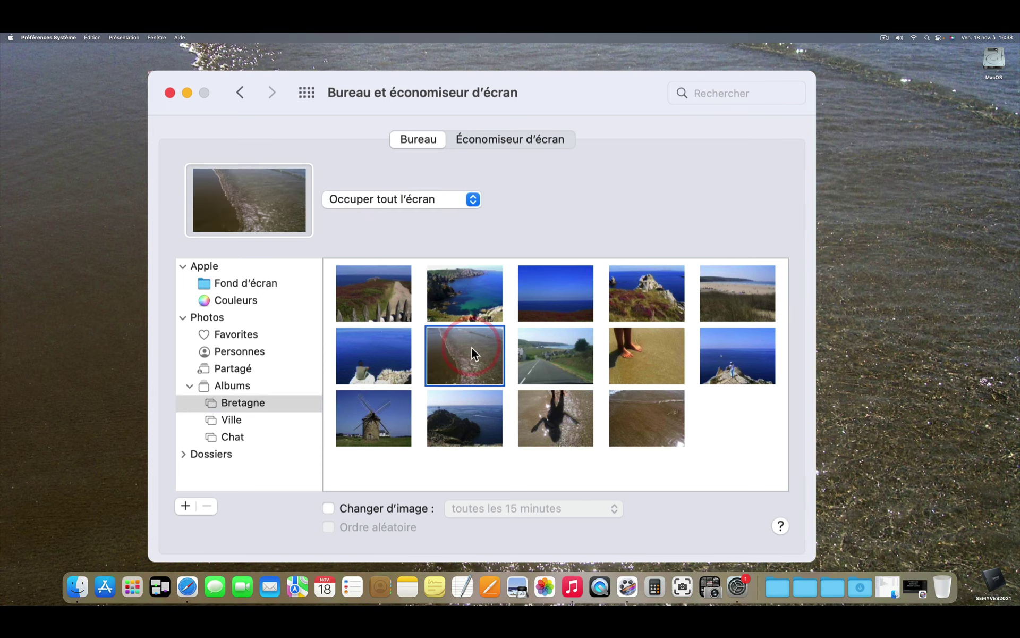
left_click(169, 92)
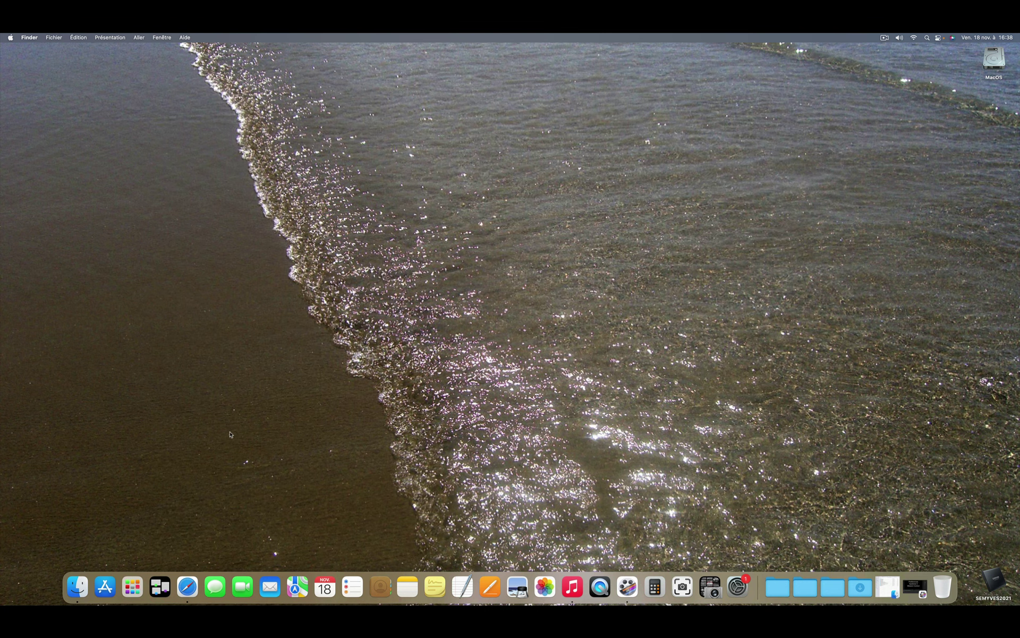
Show Mission Control with the desktop thumbnails expanded and switch to Bureau 3
left_click(161, 582)
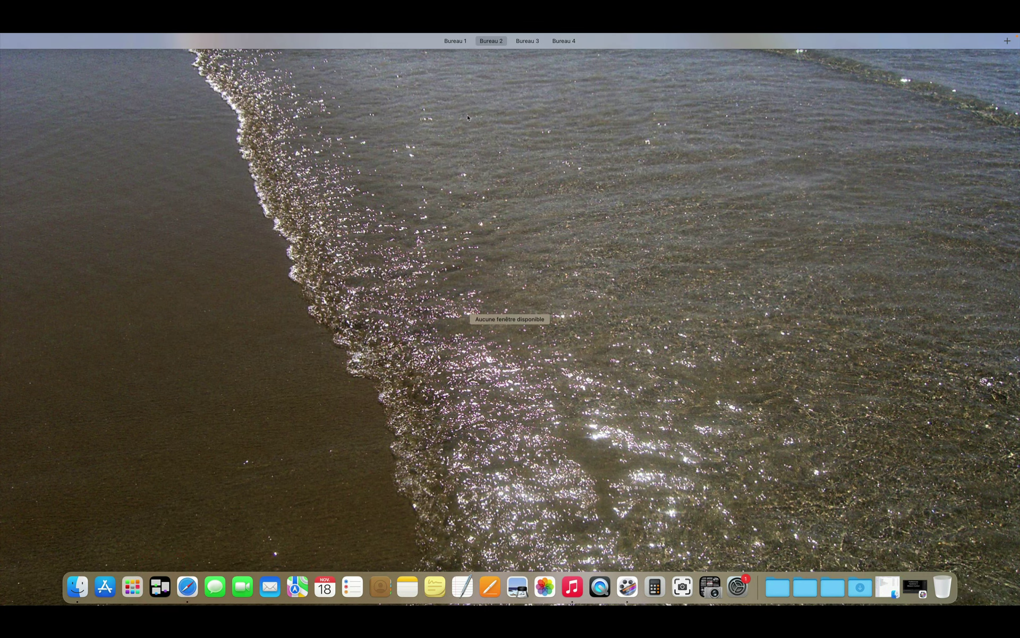
mouse_move(425, 42)
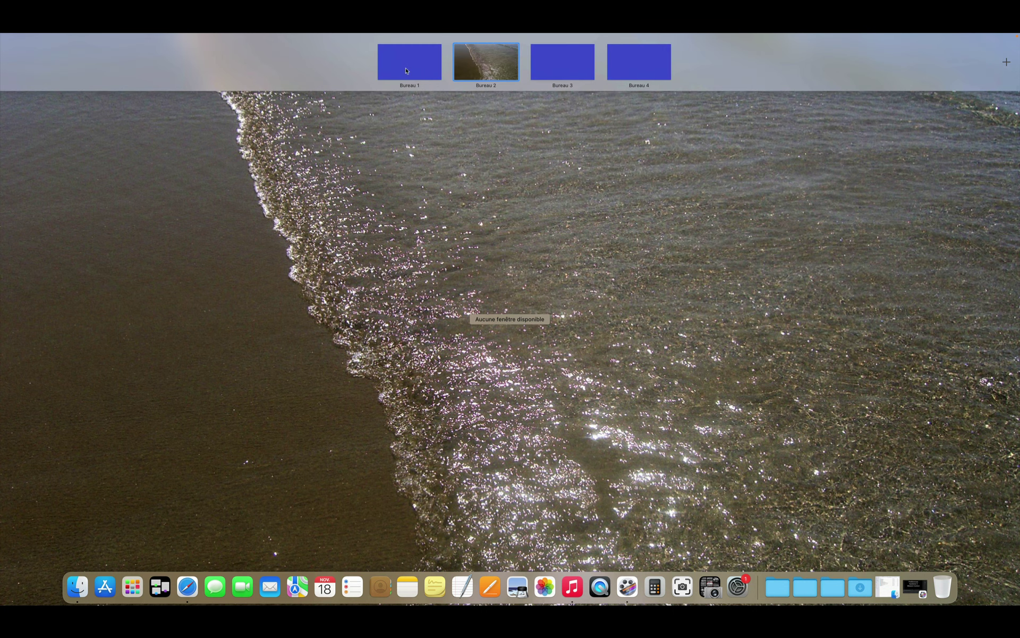
mouse_move(475, 60)
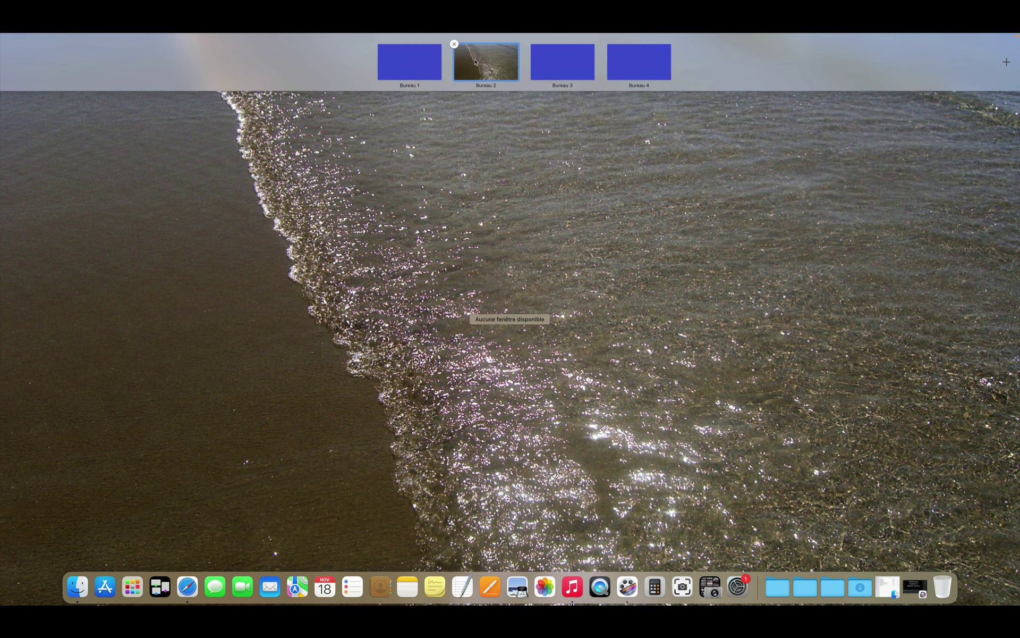
left_click(556, 55)
Set the Bureau 3 wallpaper to the Chat album's fourth photo, the cat looking sideways before the lattice, and close the settings
right_click(456, 210)
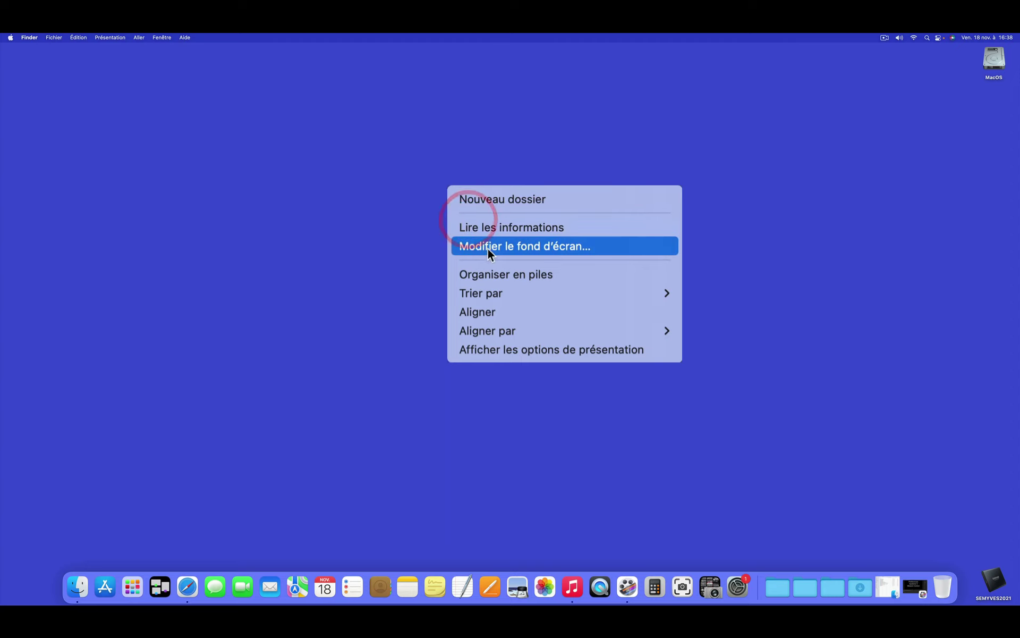
left_click(481, 246)
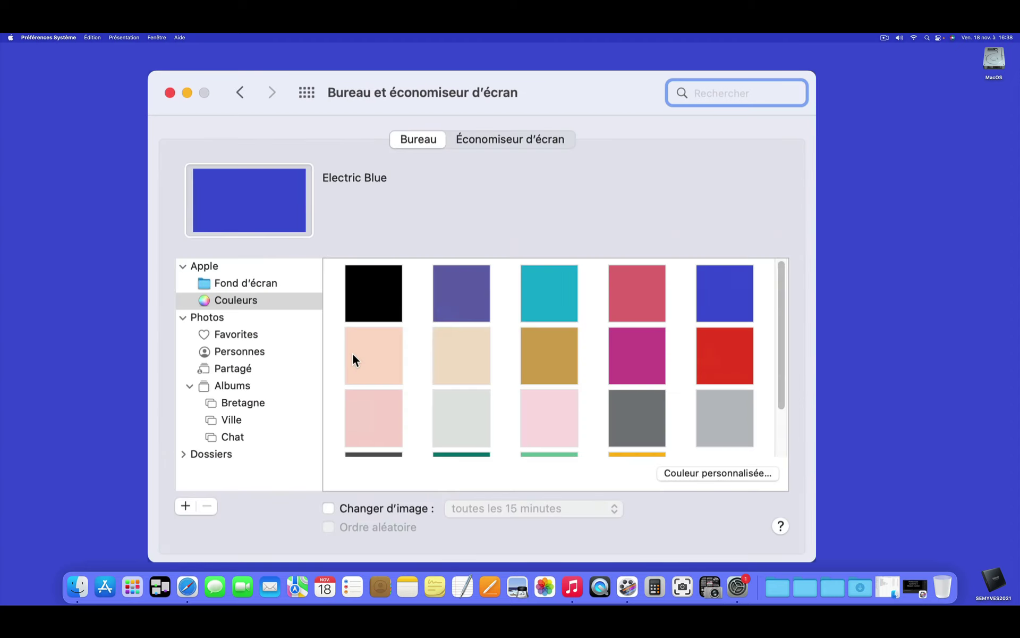
left_click(229, 420)
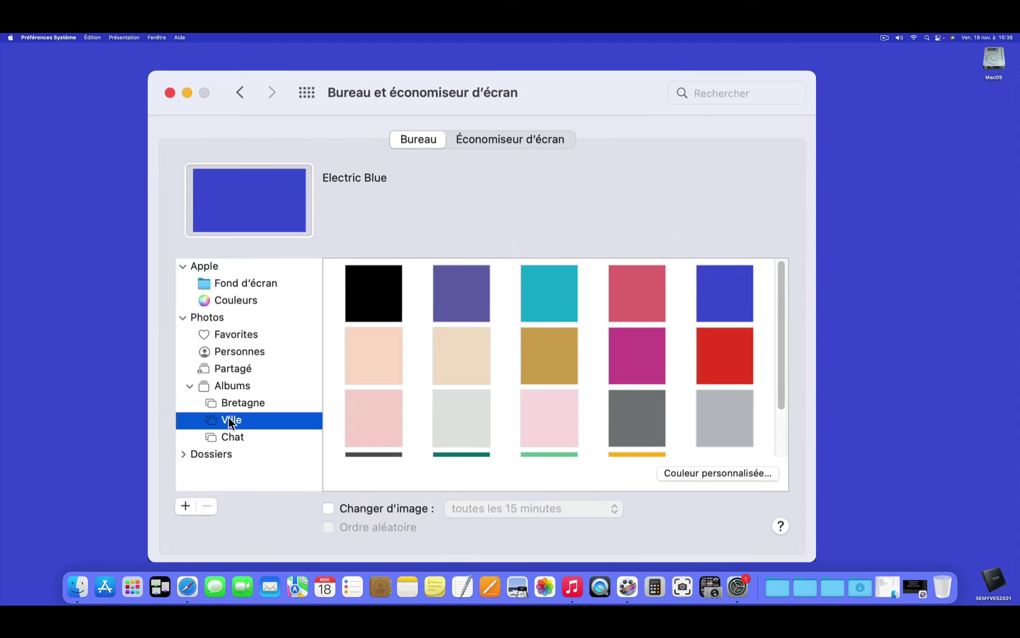
left_click(236, 435)
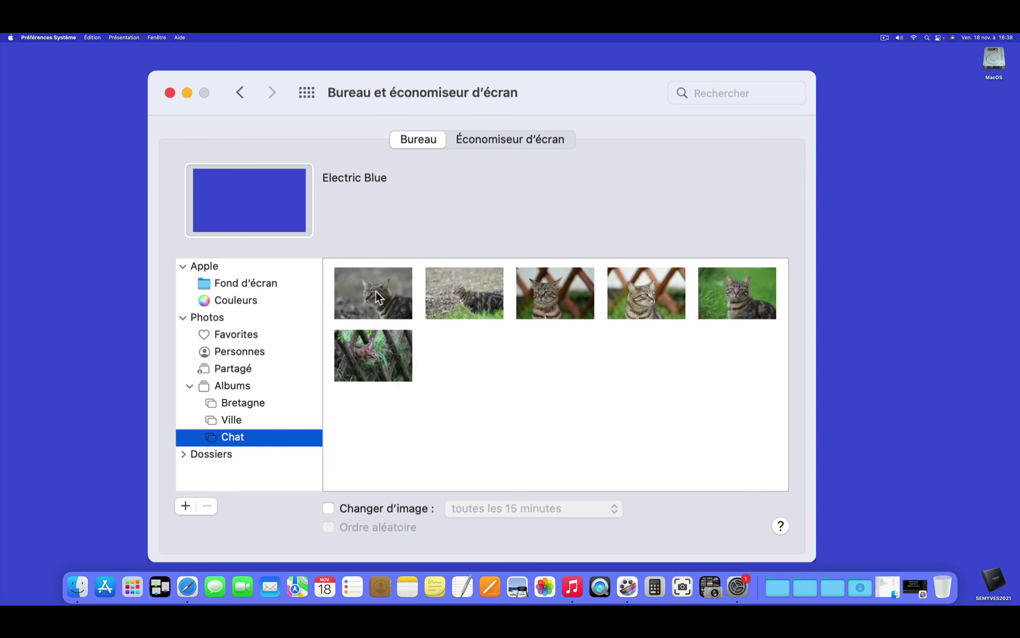
left_click(638, 290)
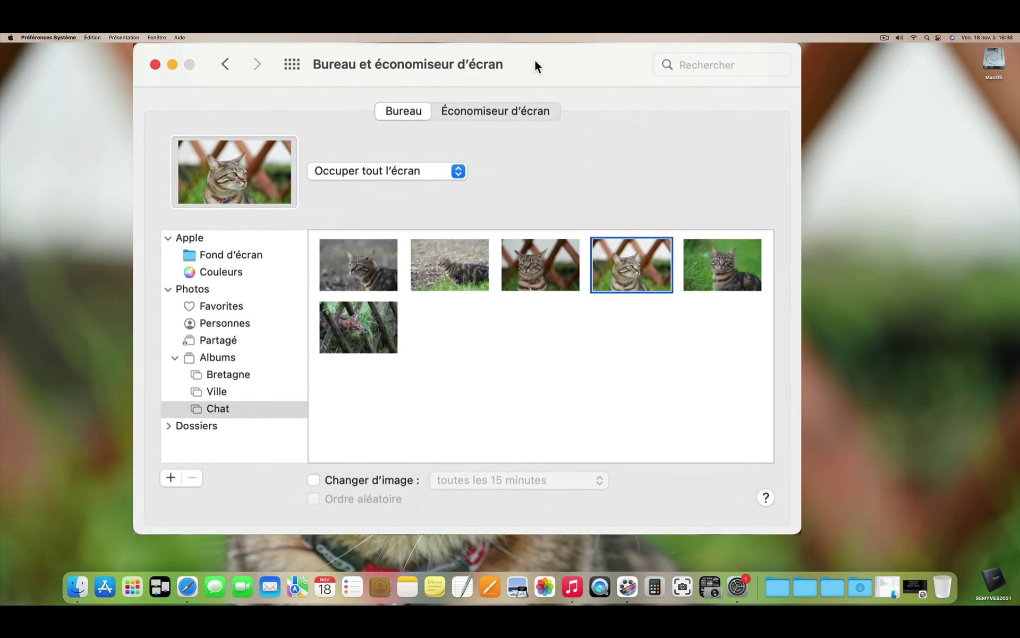
left_click(416, 84)
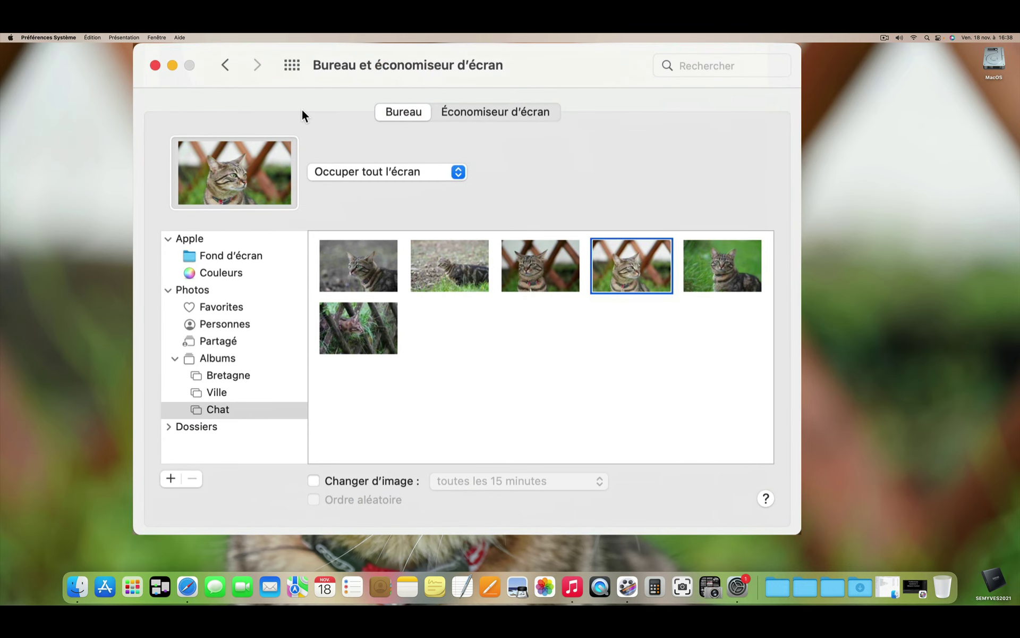
left_click(155, 64)
left_click(319, 181)
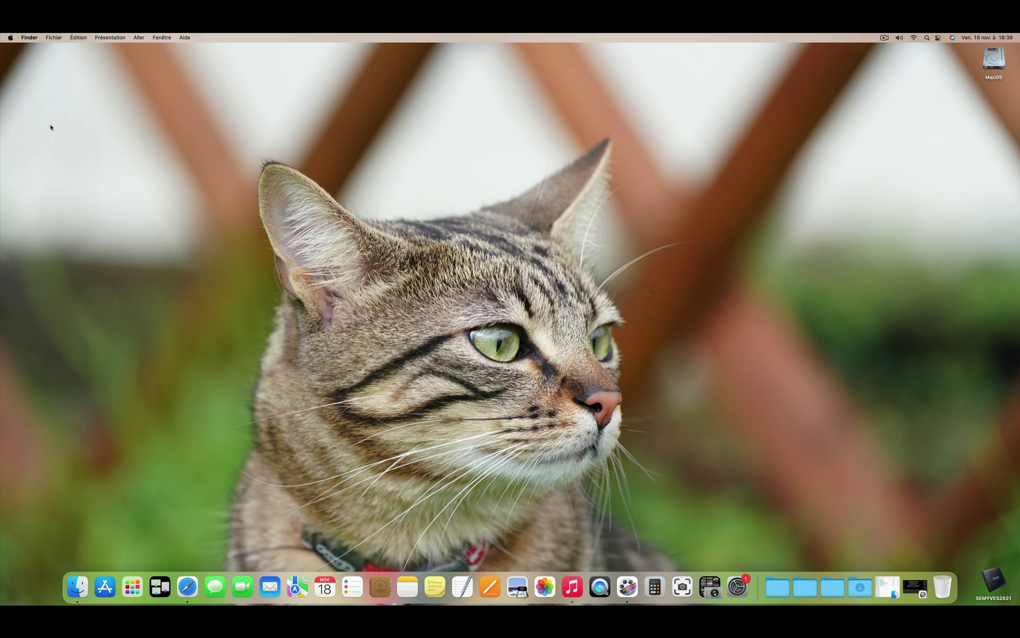
Switch to Bureau 4 through the upper-left active corner, set its wallpaper to the colour Noir, and close the settings
mouse_move(1, 33)
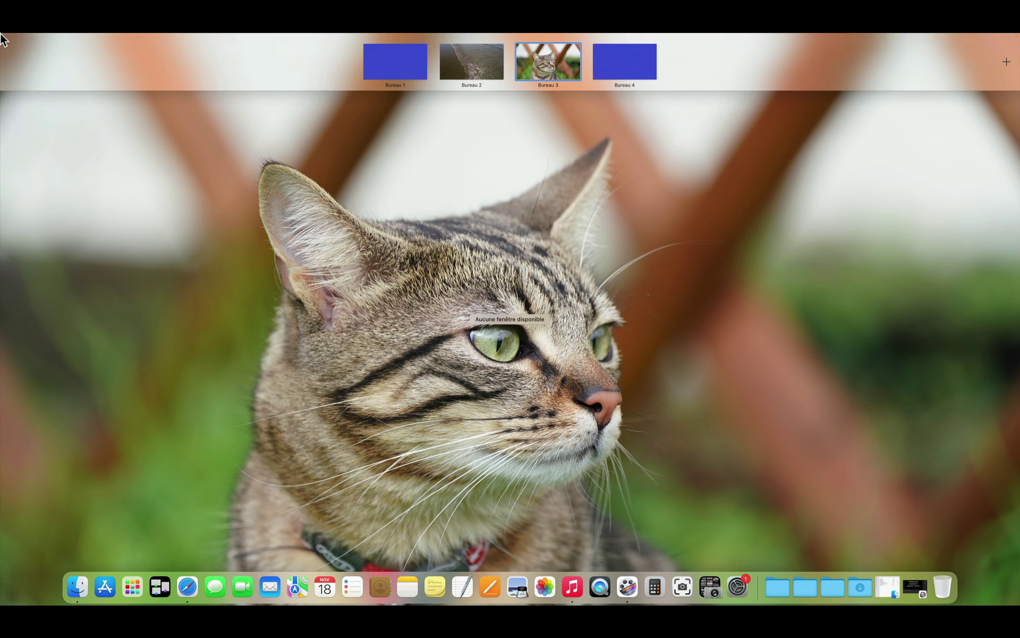
left_click(624, 60)
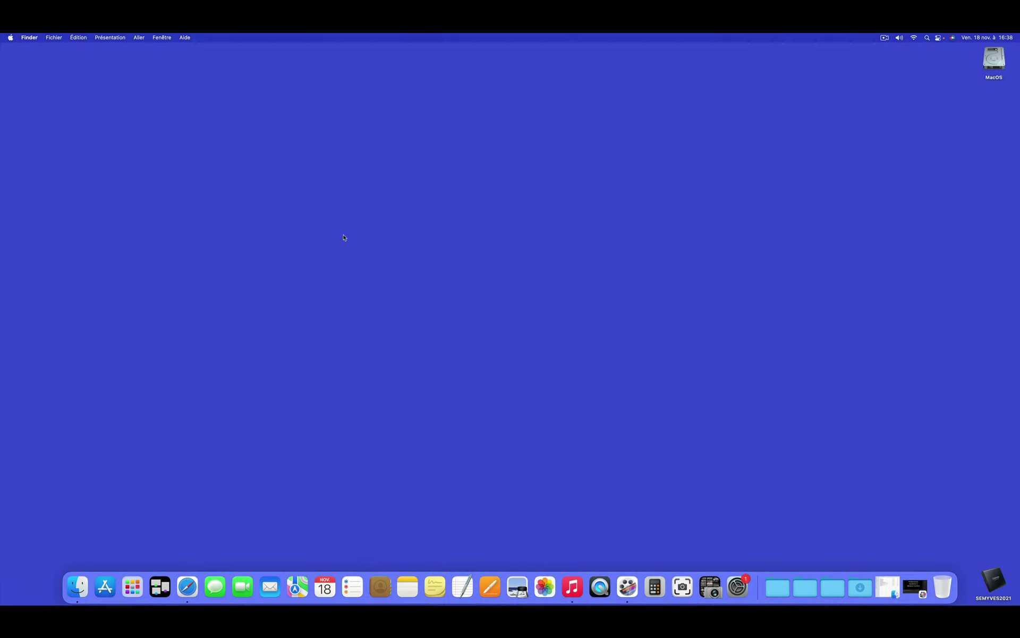
right_click(554, 275)
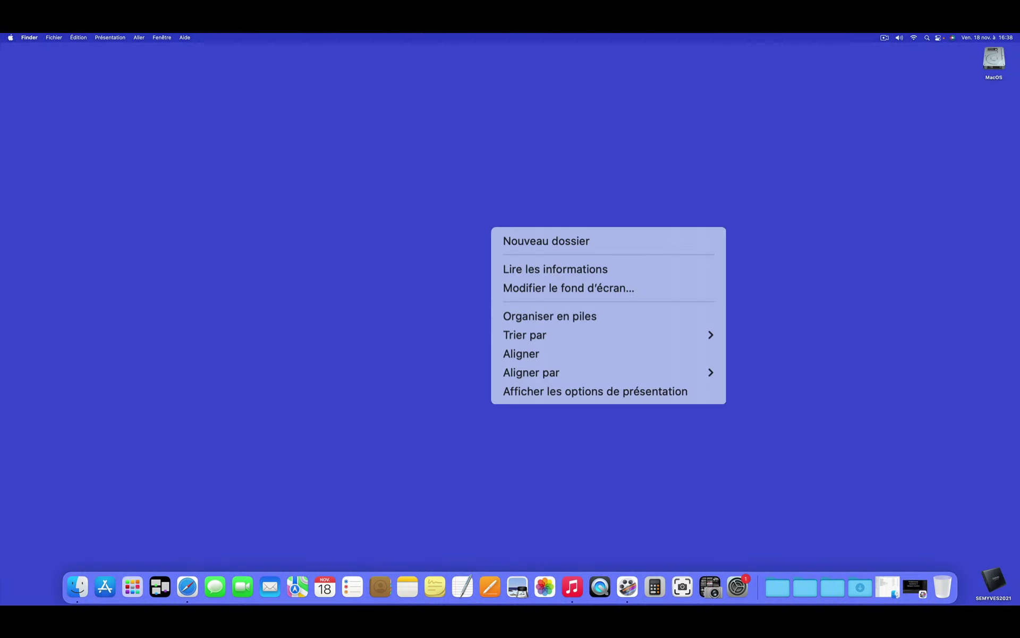
left_click(513, 287)
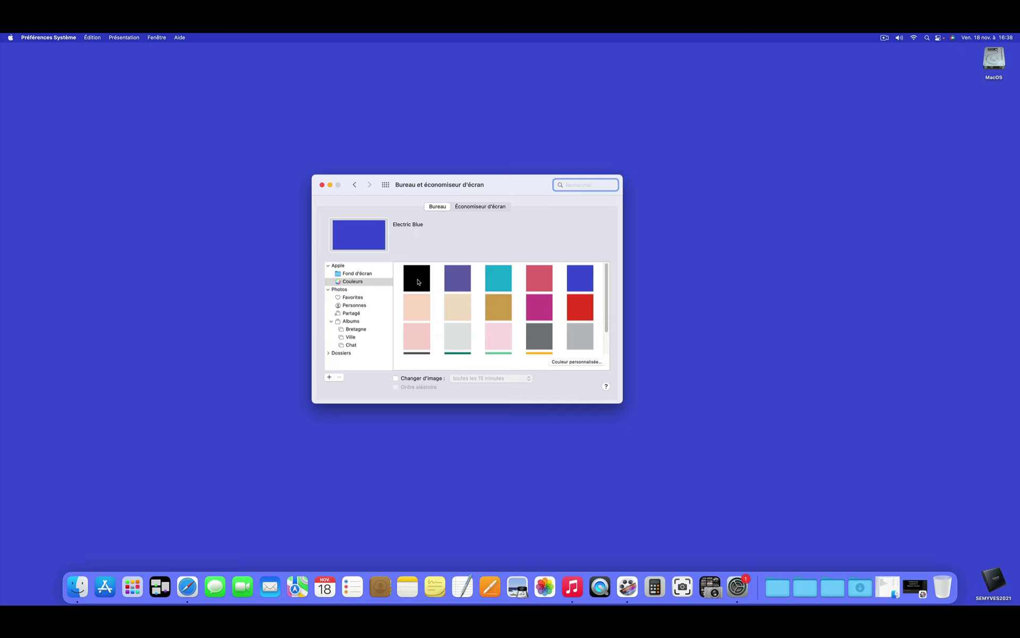
left_click(361, 270)
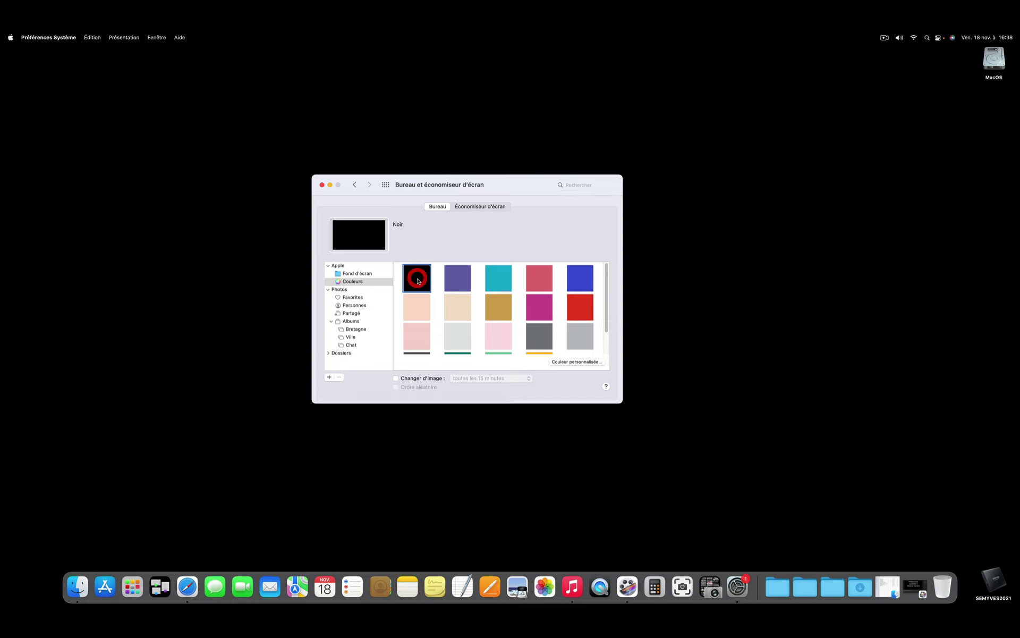
left_click_drag(524, 186, 553, 222)
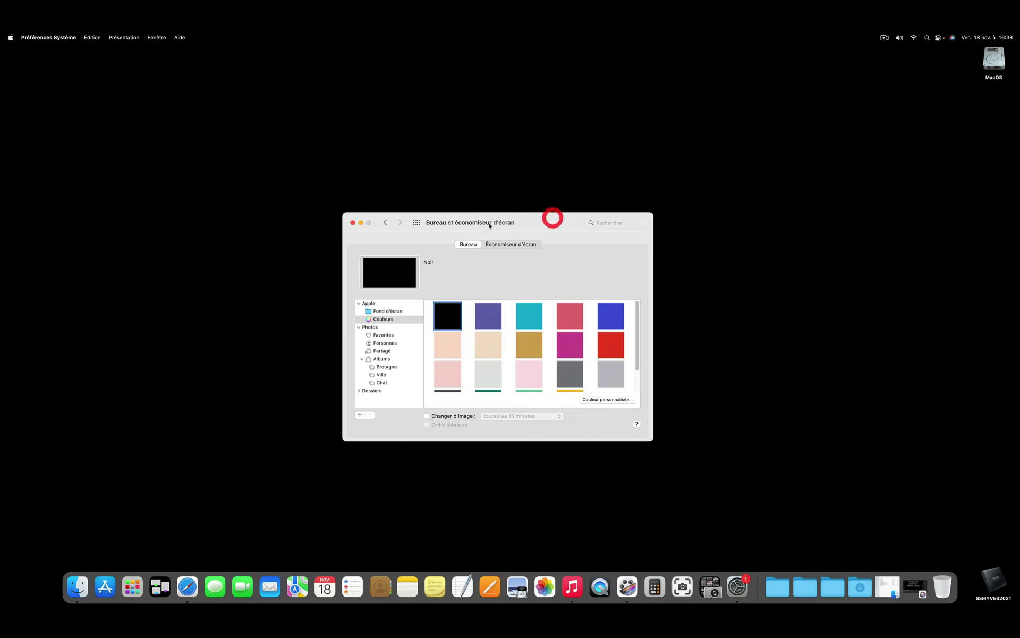
left_click(353, 223)
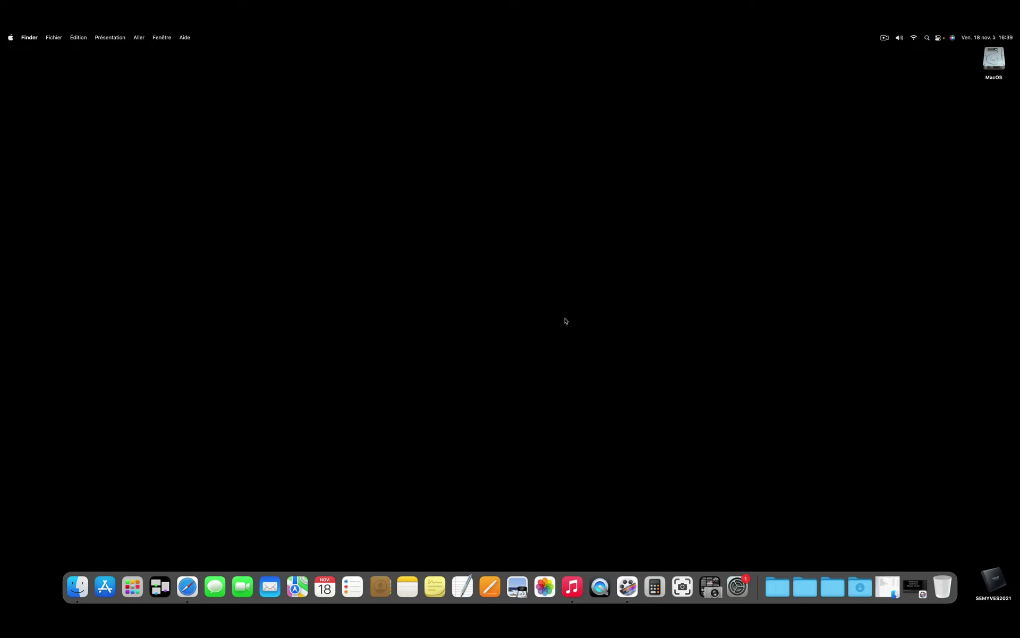
Show Mission Control, switch to Bureau 2, and return to Bureau 1 by their thumbnails
key("ctrl+Up")
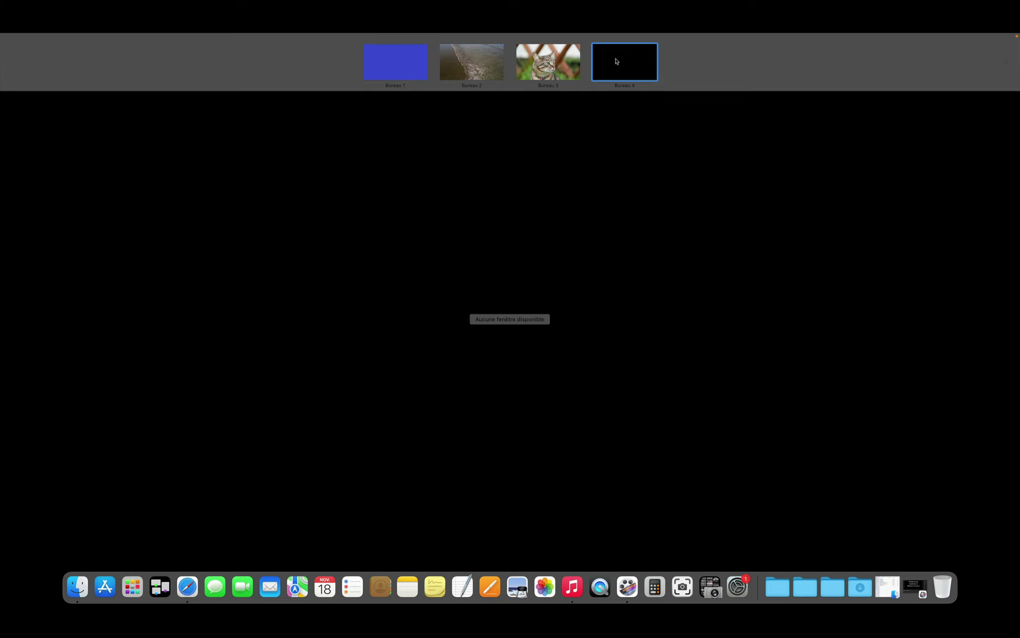
mouse_move(478, 68)
left_click(467, 64)
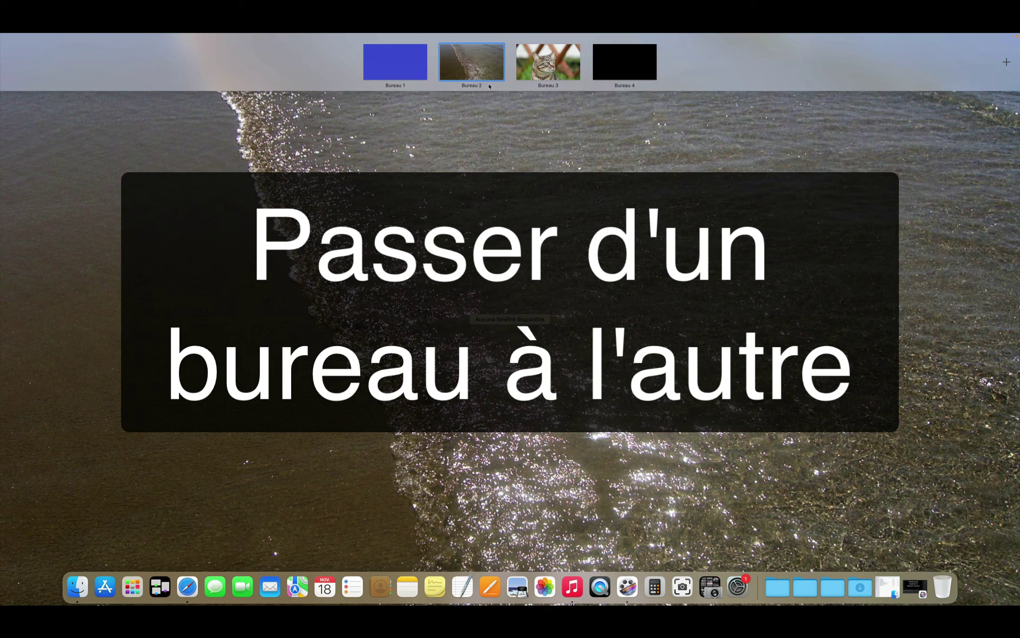
left_click(400, 66)
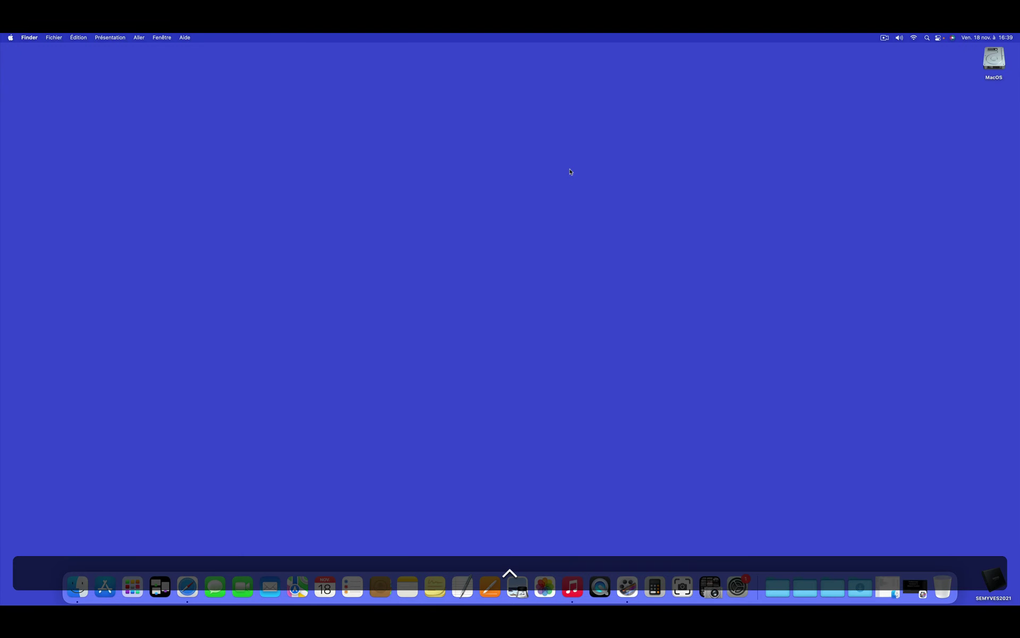
Move through the desktops one by one from Bureau 1 to Bureau 4 and back with the keyboard
key("ctrl+Right")
key("ctrl+Right")
key("ctrl+Right")
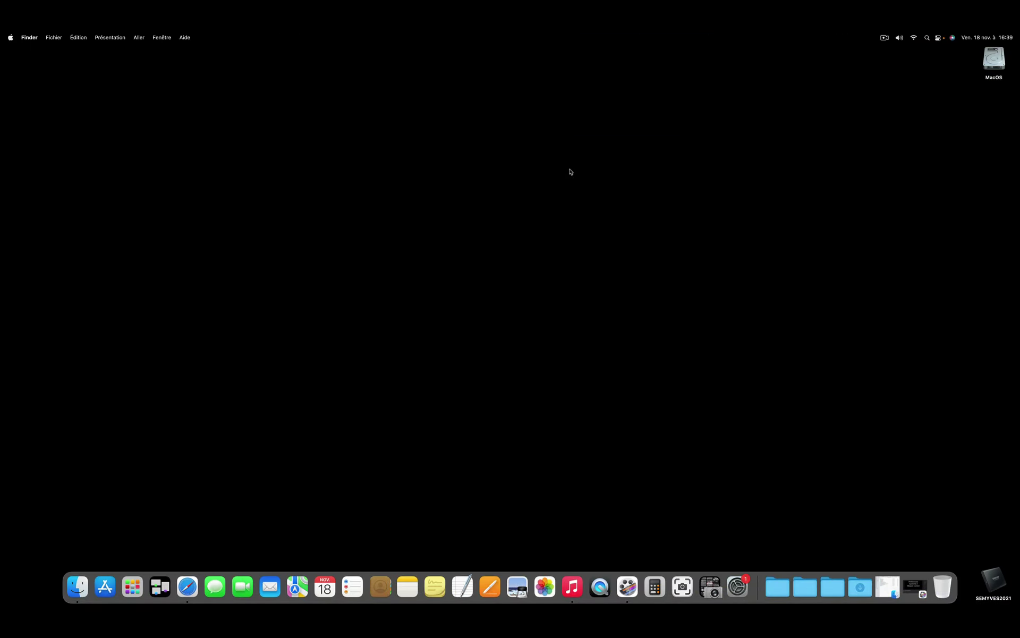
key("ctrl")
key("ctrl")
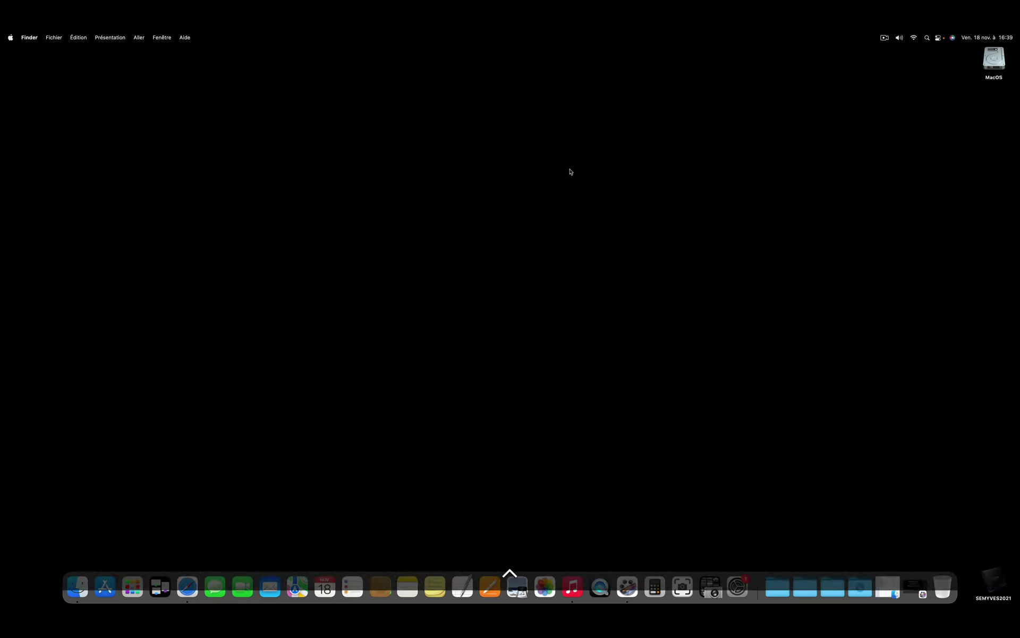
key("ctrl+Left")
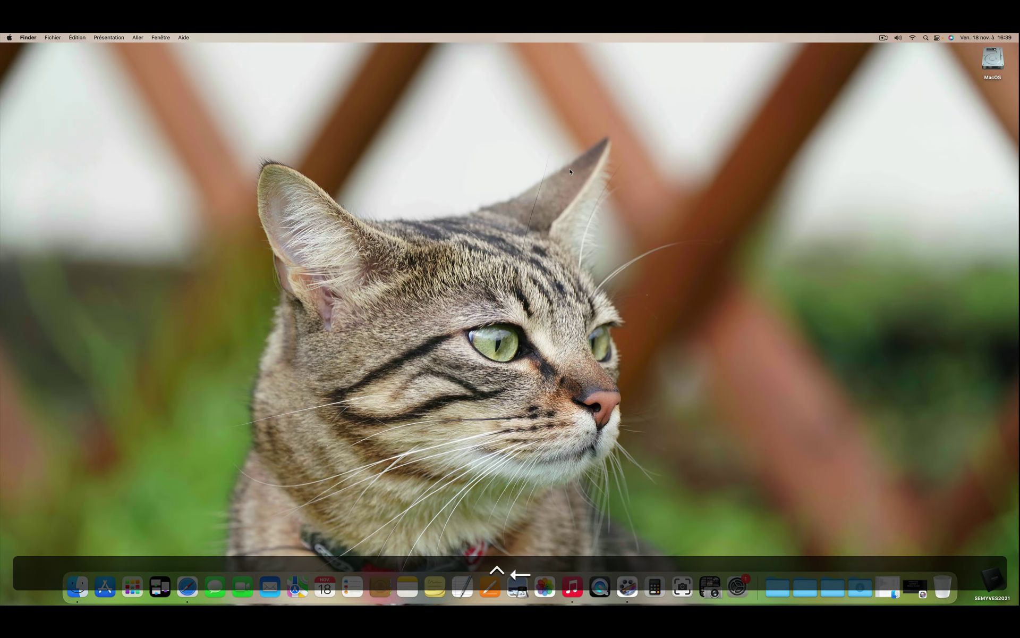
key("ctrl+Left")
key("ctrl+Left")
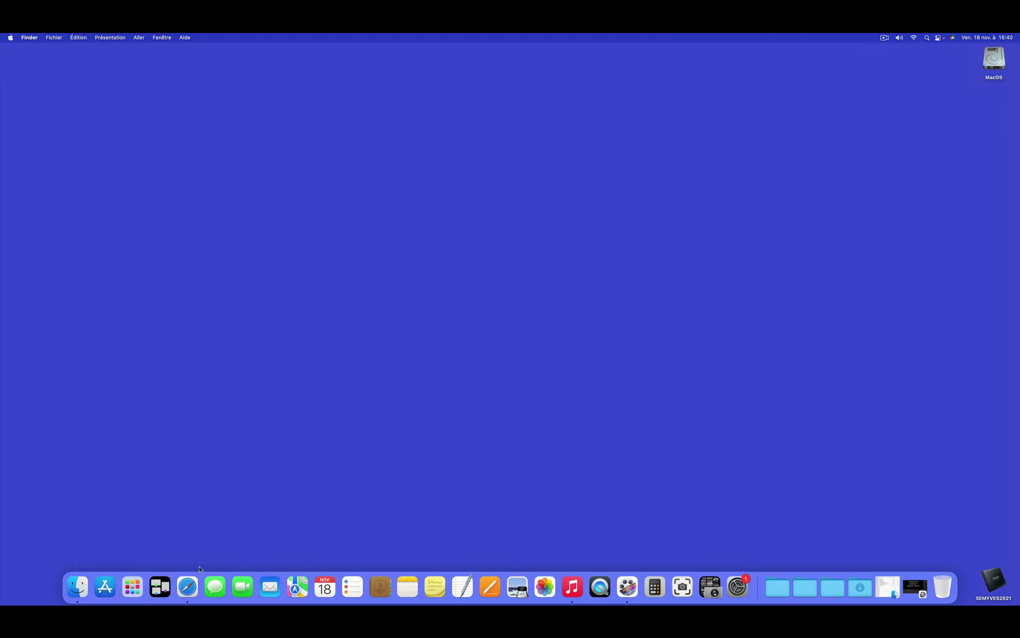
Show and leave Mission Control, use the upper-left active corner to reach Bureau 4, and go back to Bureau 1
left_click(161, 578)
mouse_move(546, 35)
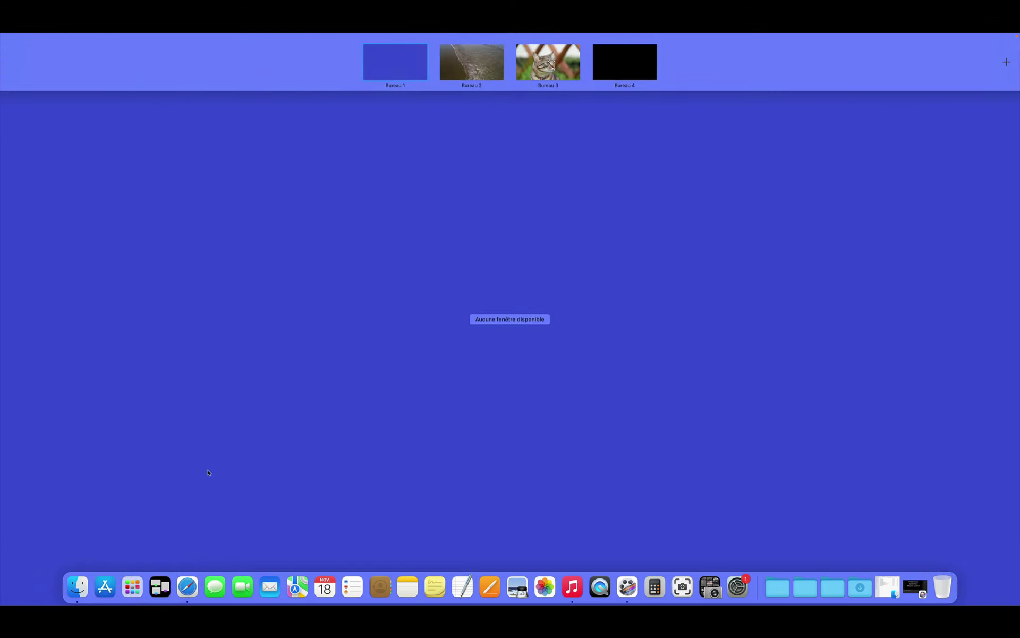
left_click(322, 310)
left_click(499, 188)
mouse_move(1, 35)
left_click(626, 62)
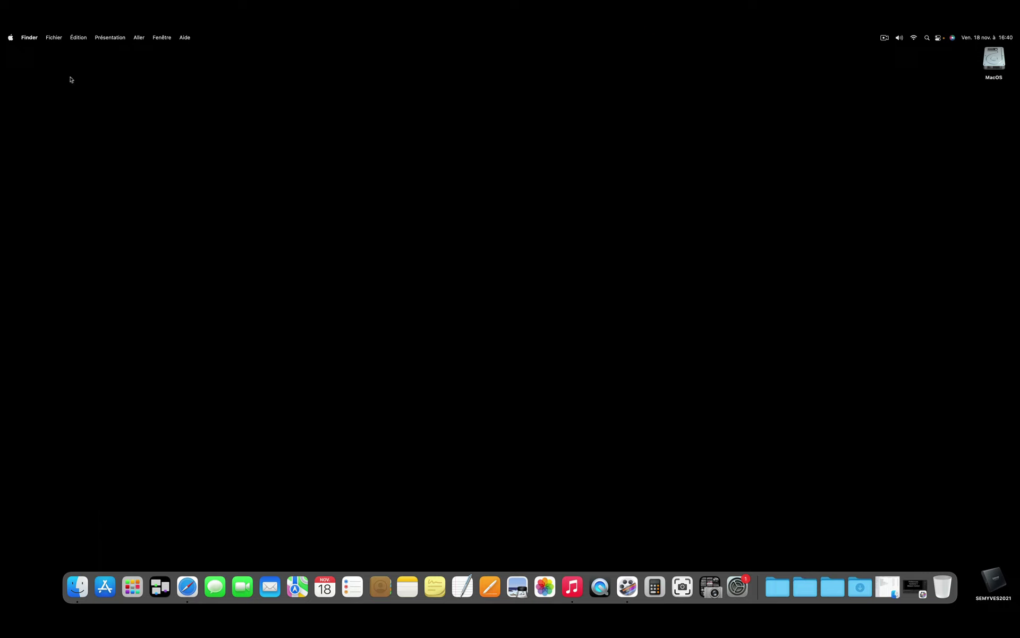
left_click(417, 64)
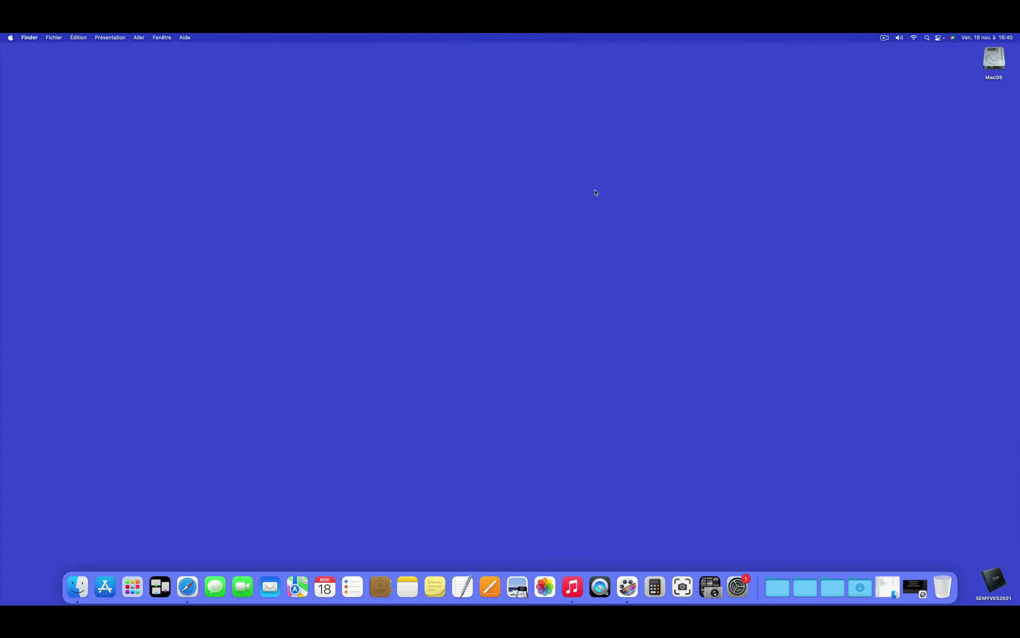
Cycle twice through the desktops from Bureau 1 to Bureau 4, returning to Bureau 1
key("ctrl+Right")
key("ctrl+Right")
key("ctrl+Right")
key("ctrl+Left")
key("ctrl+Left")
key("ctrl+Left")
key("ctrl+Right")
key("ctrl+Right")
key("ctrl+Right")
key("ctrl+Left")
key("ctrl+Left")
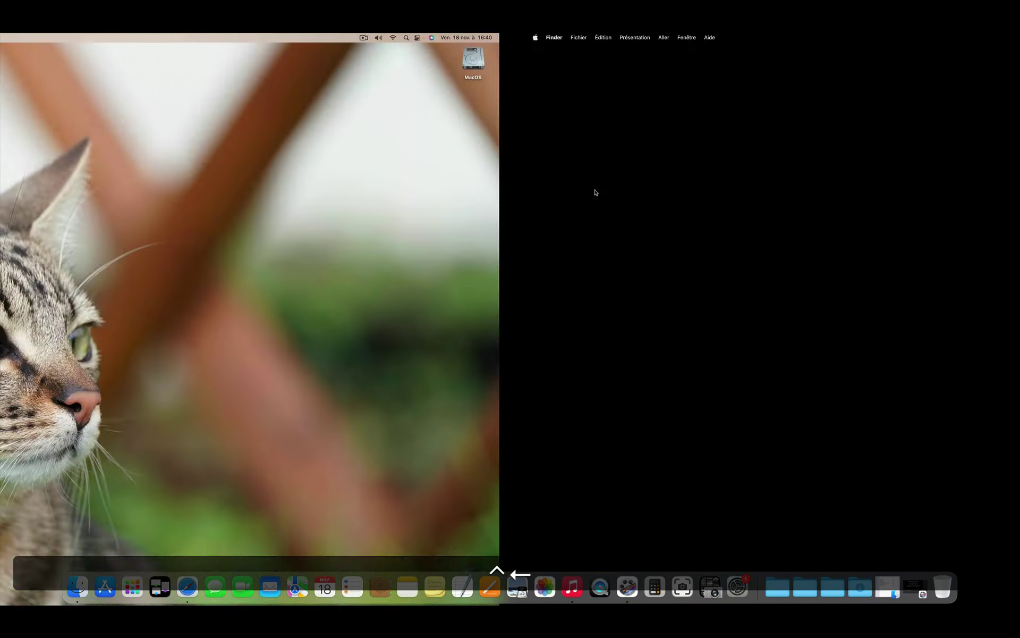
key("ctrl+Left")
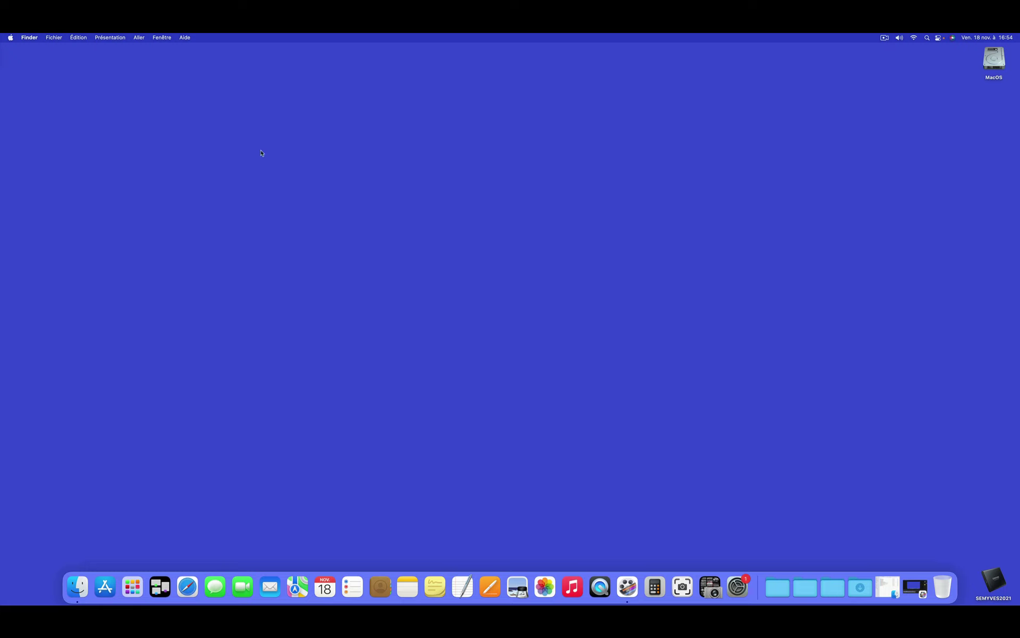
Switch to Bureau 2 through Mission Control and open Safari there
mouse_move(11, 35)
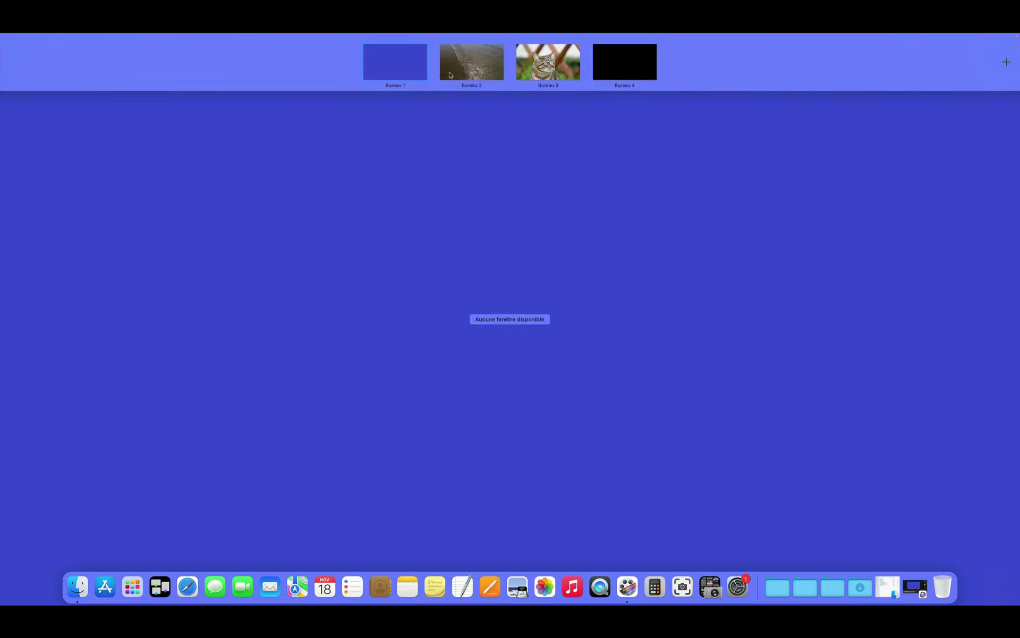
left_click(475, 62)
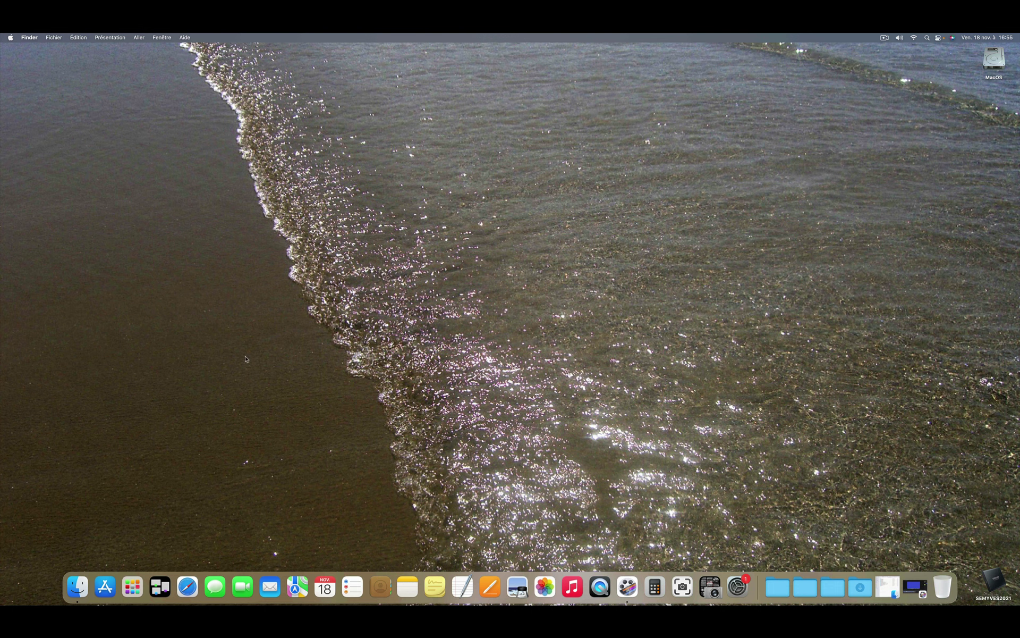
left_click(190, 581)
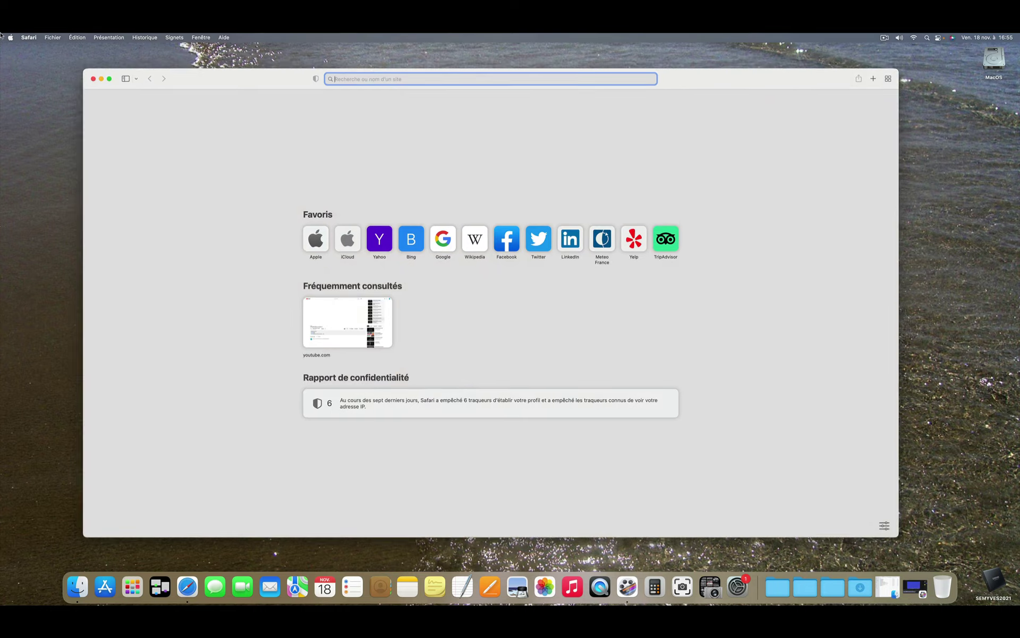
View the Safari window in Mission Control and move through the other desktops, returning to Bureau 2
mouse_move(1, 35)
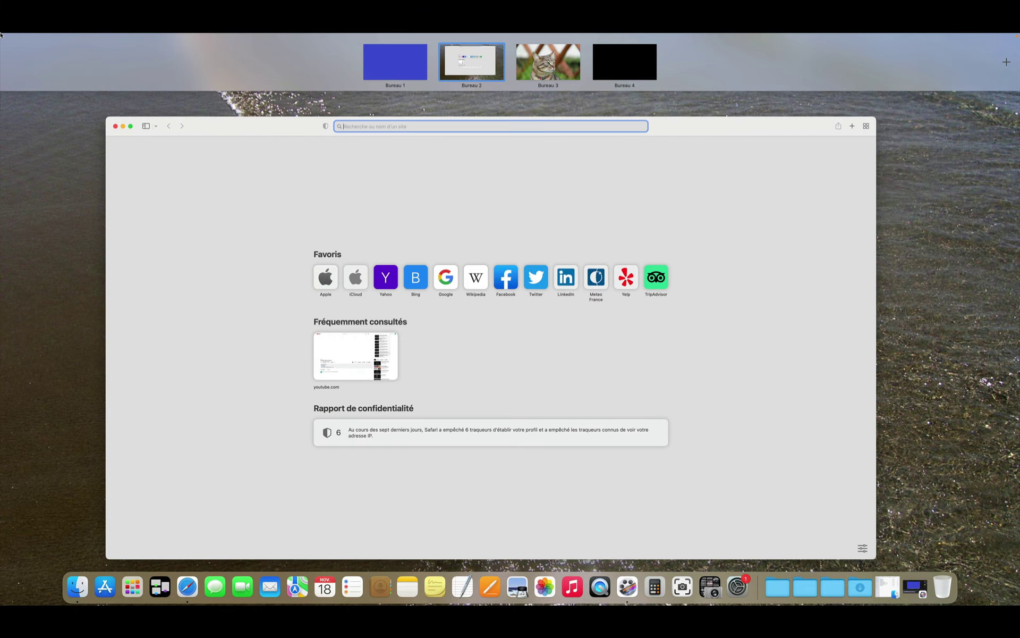
left_click(28, 176)
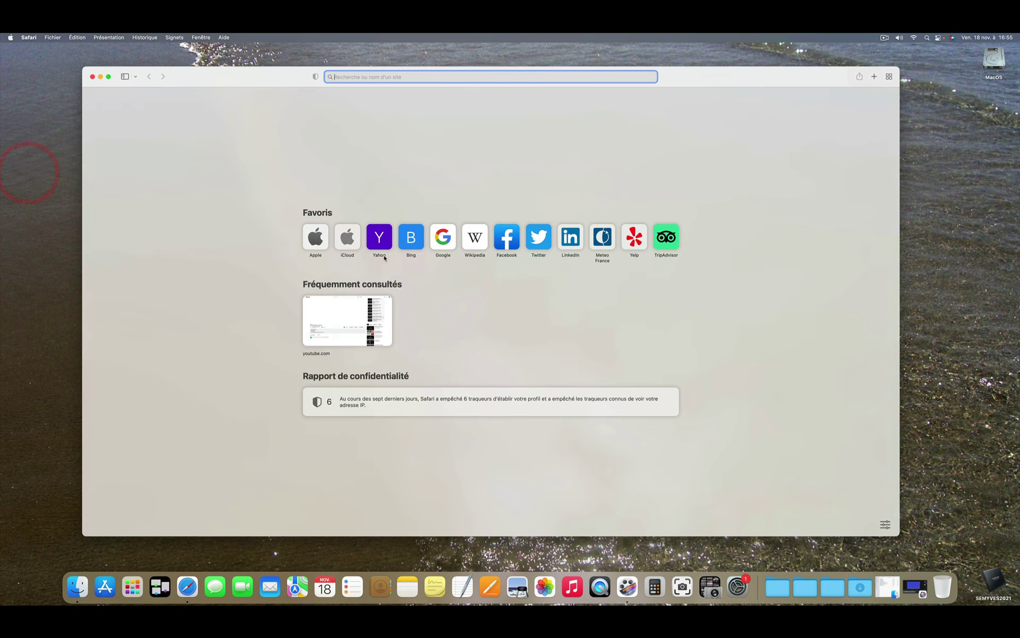
key("ctrl")
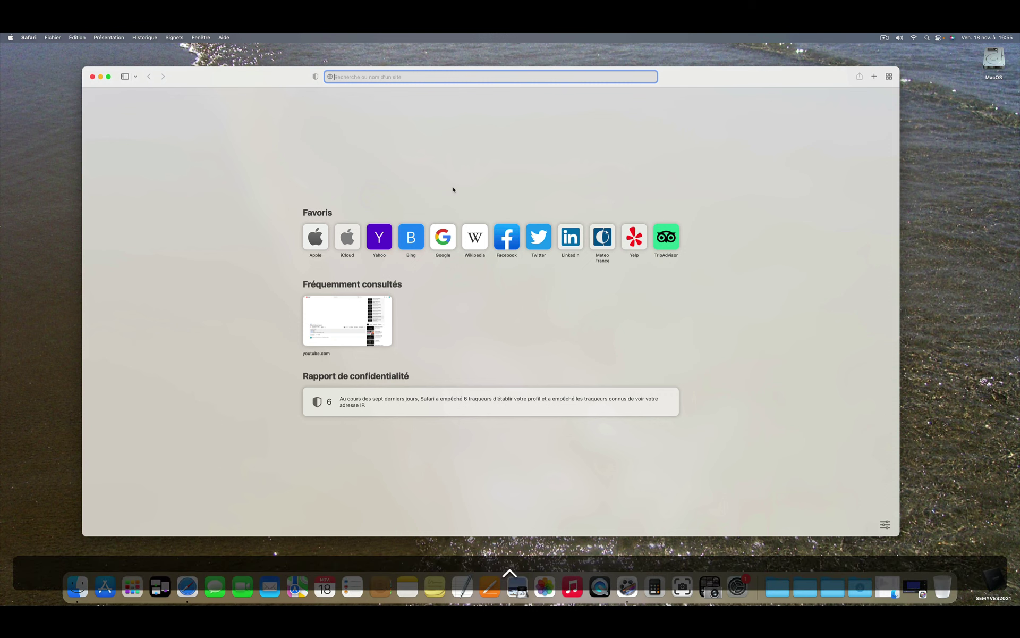
key("ctrl+Right")
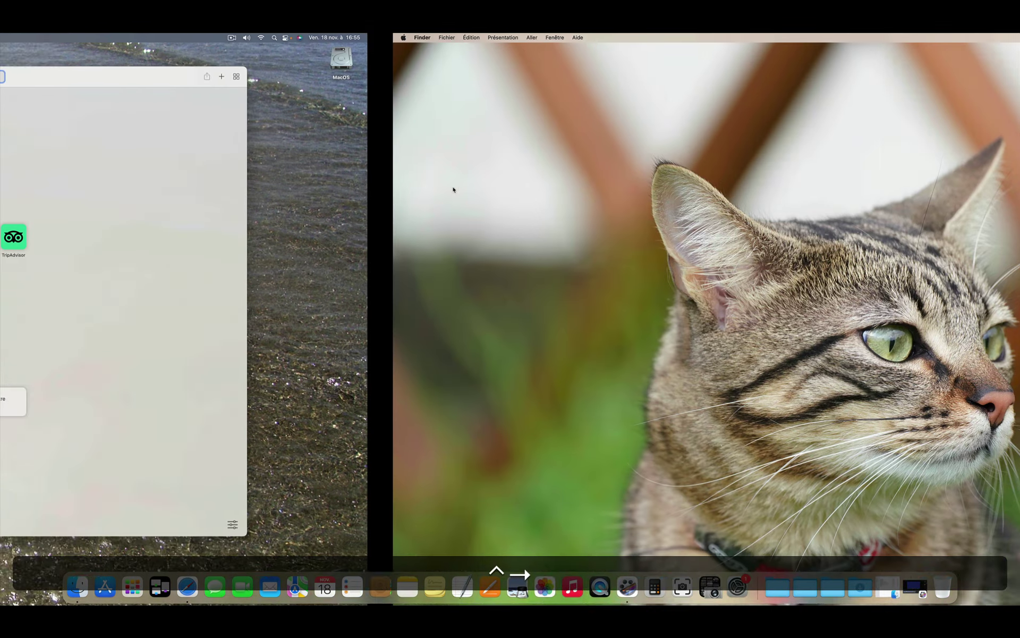
key("ctrl+Left")
key("ctrl+Left")
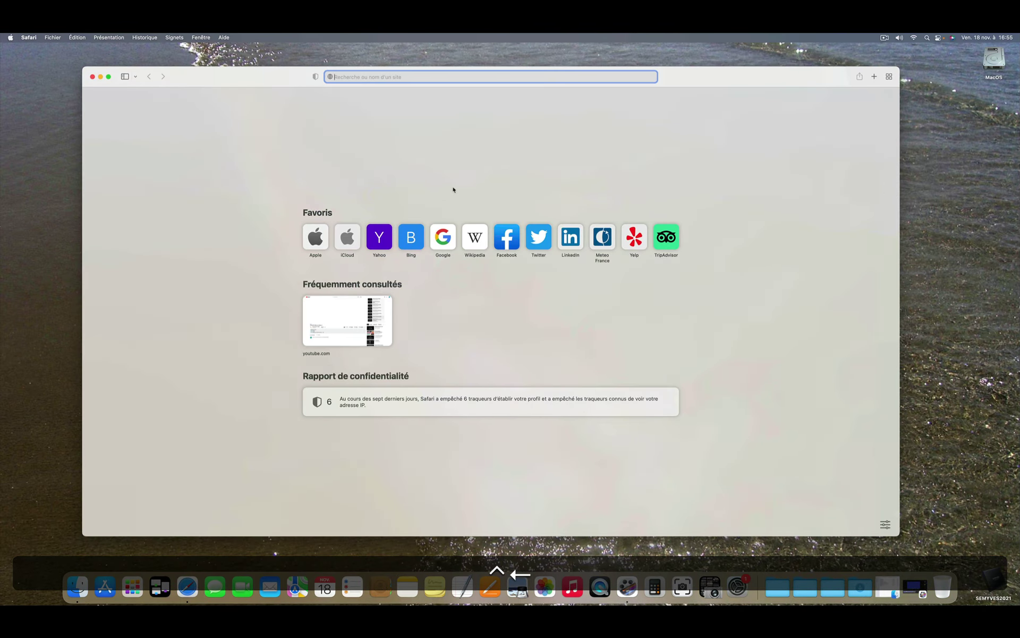
key("ctrl+Right")
key("ctrl+Right")
key("ctrl+Right")
key("ctrl+Left")
key("ctrl+Left")
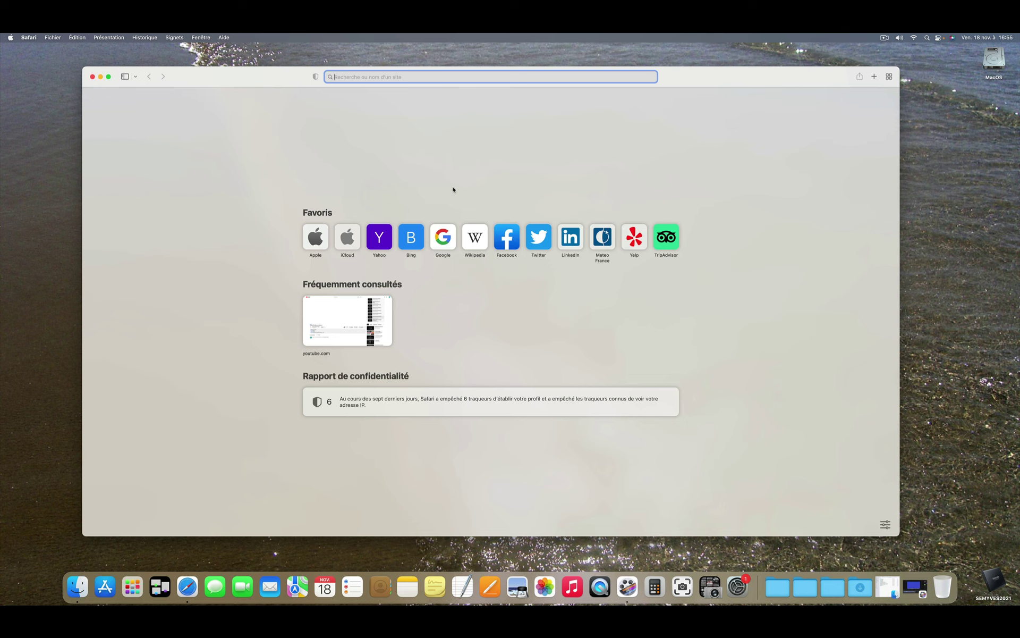
Check Bureau 3 and Bureau 1 on either side of the desktop that holds Safari
key("ctrl+Right")
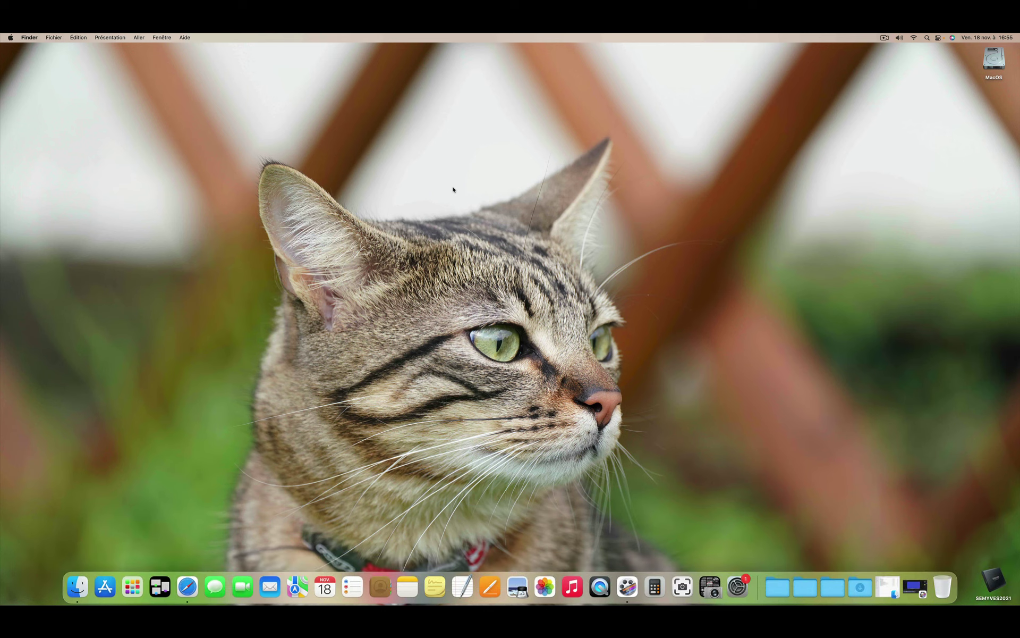
key("ctrl+Left")
key("ctrl+Left")
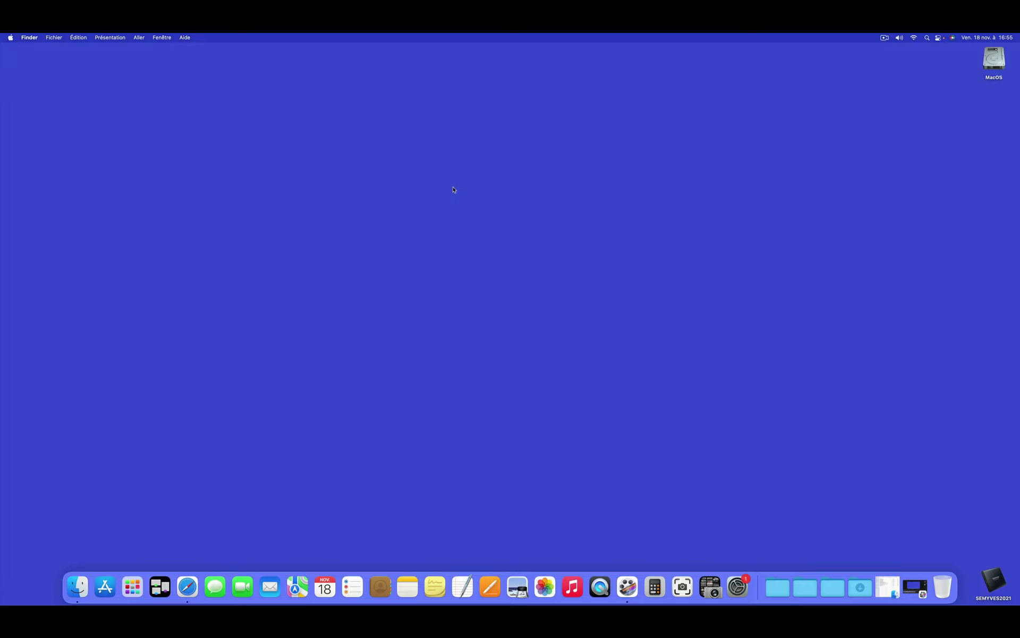
Return to Bureau 2, shrink the Safari window, and assign Safari to this desktop with the option Ce bureau
key("ctrl+Right")
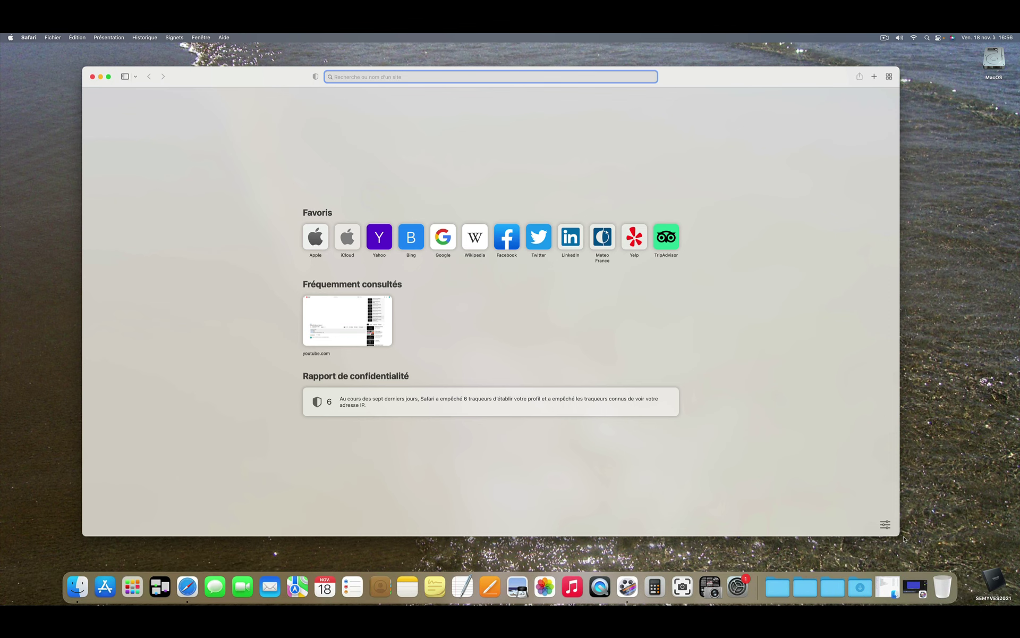
left_click_drag(897, 533, 842, 363)
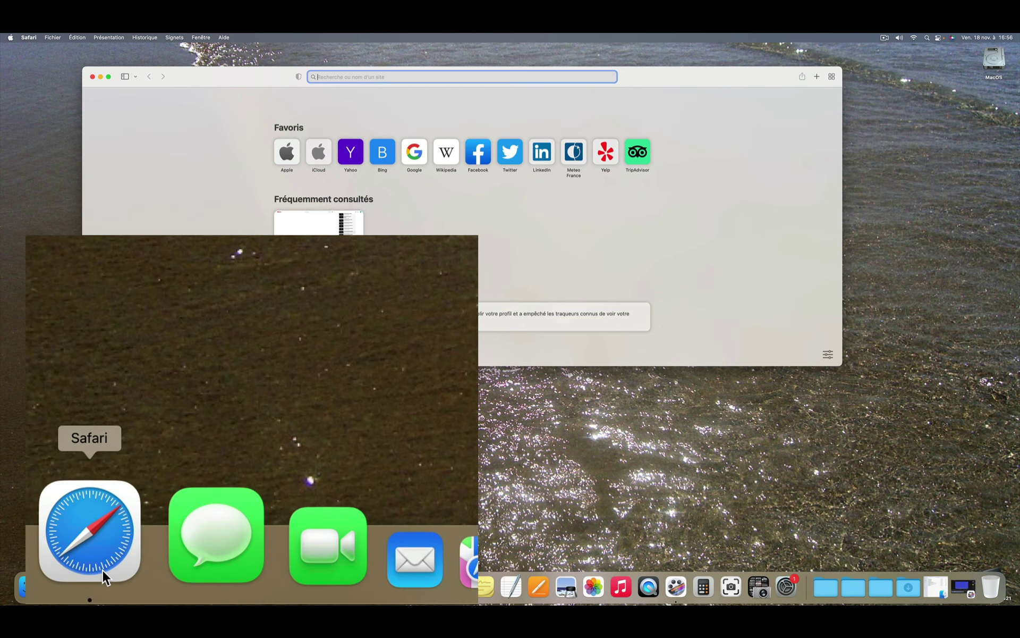
right_click(93, 530)
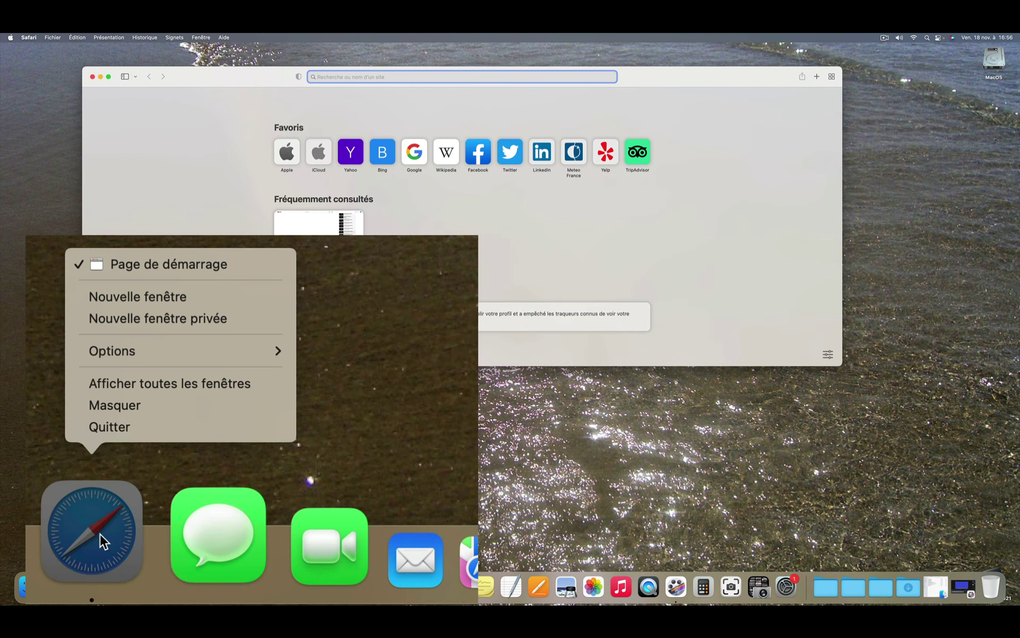
mouse_move(130, 349)
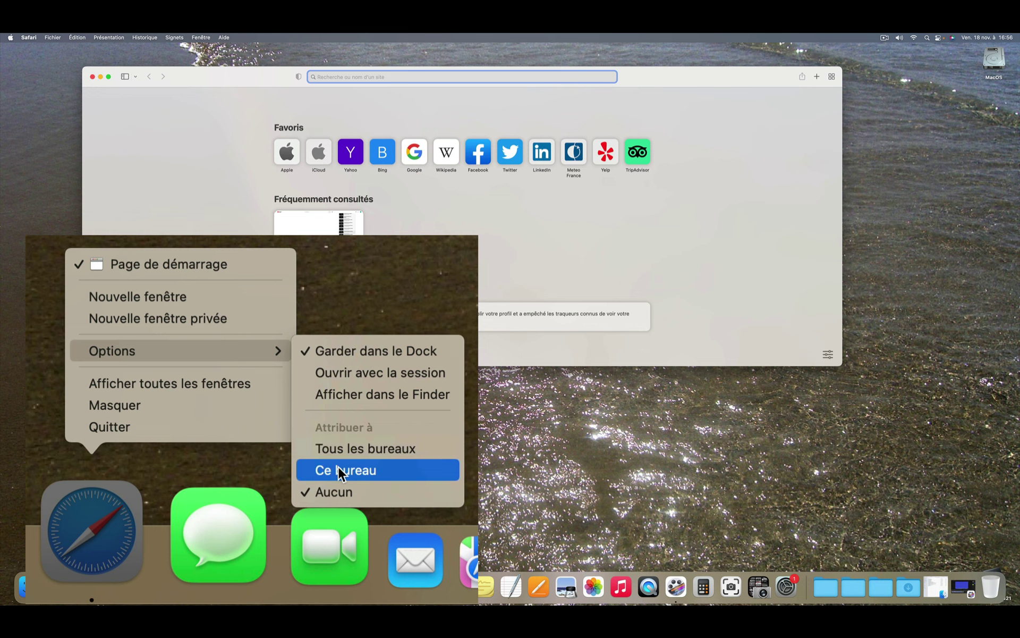
left_click(364, 471)
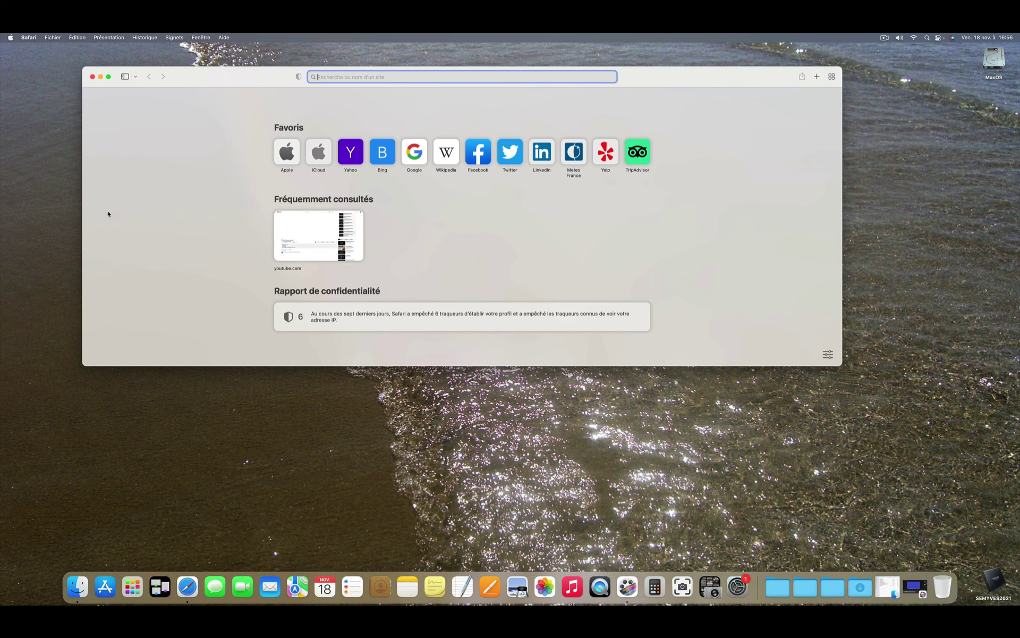
Quit Safari, switch to Bureau 1, and reopen Safari from there to test its desktop assignment
left_click(27, 37)
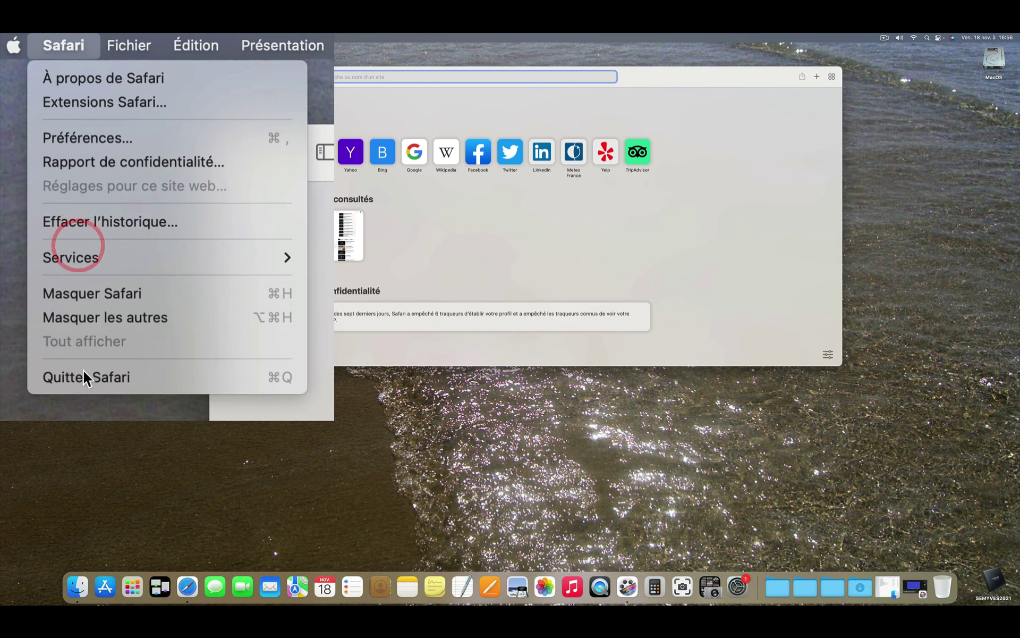
left_click(43, 158)
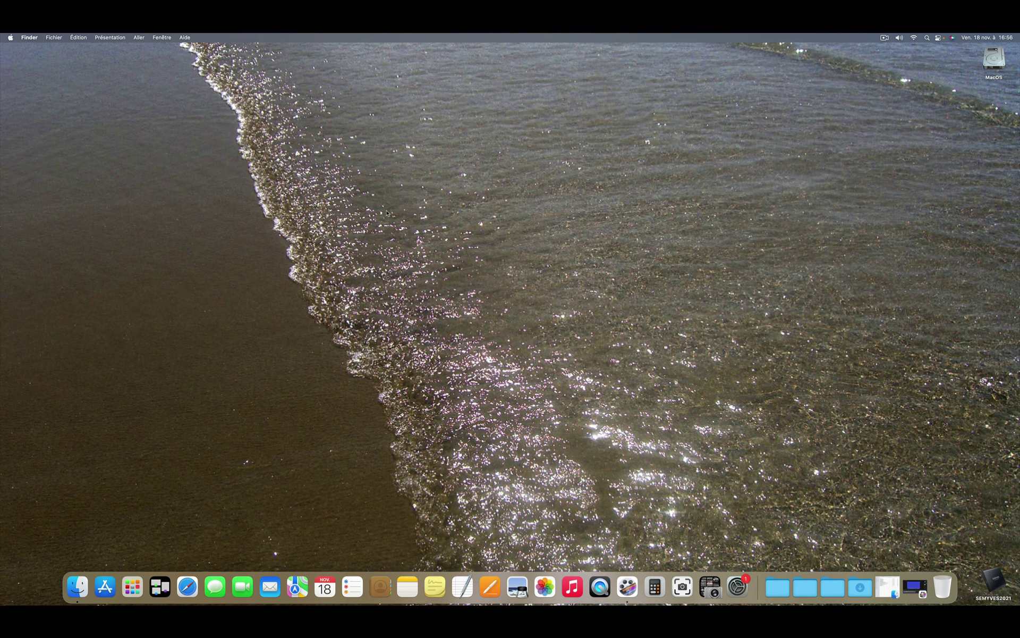
key("ctrl+Left")
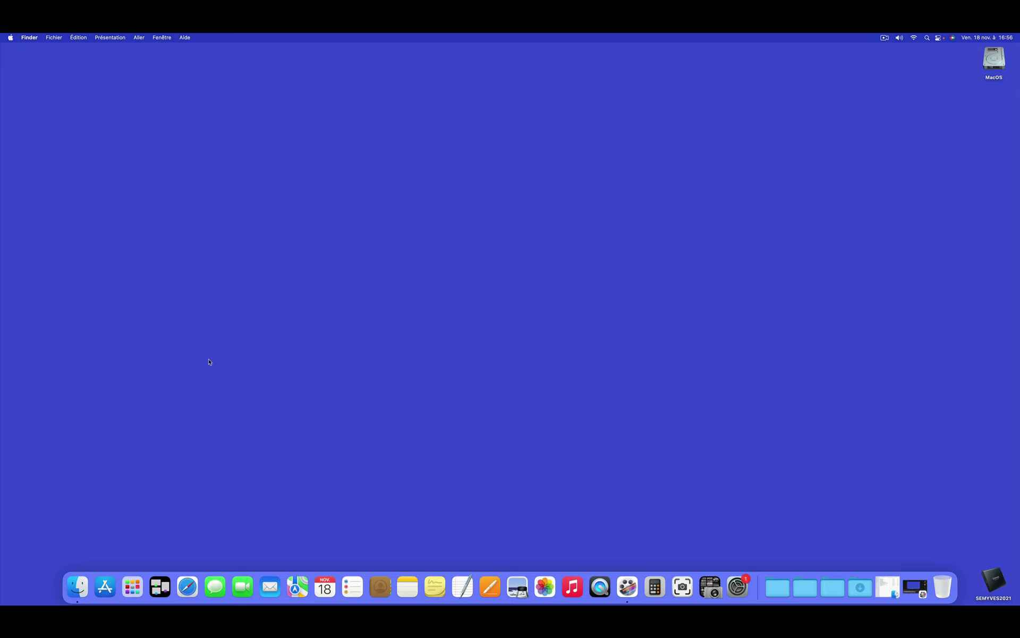
left_click(187, 582)
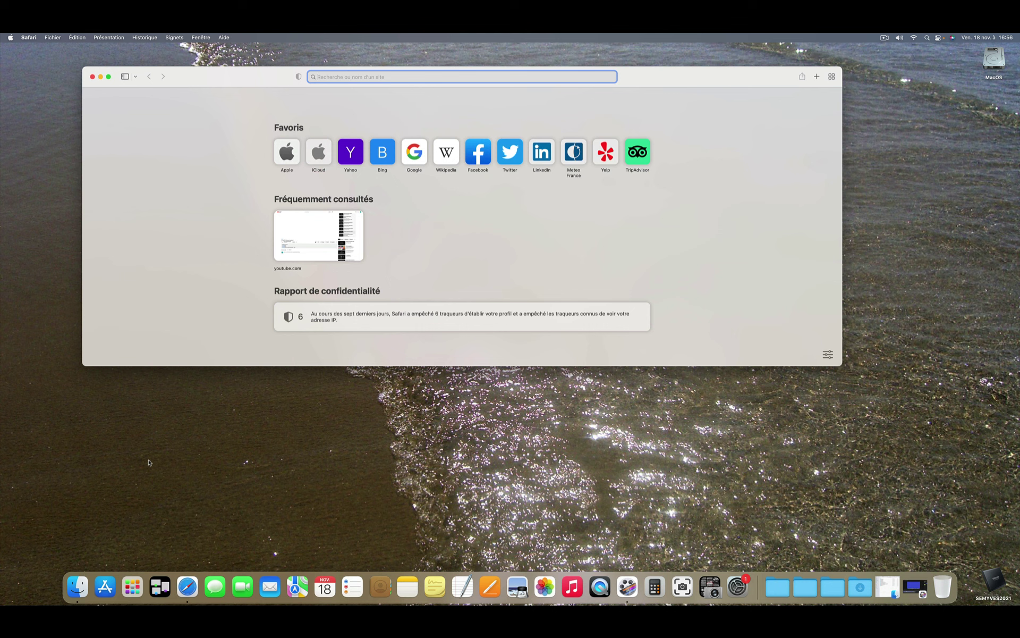
Quit Safari again and switch to Bureau 3
left_click(30, 37)
left_click(37, 155)
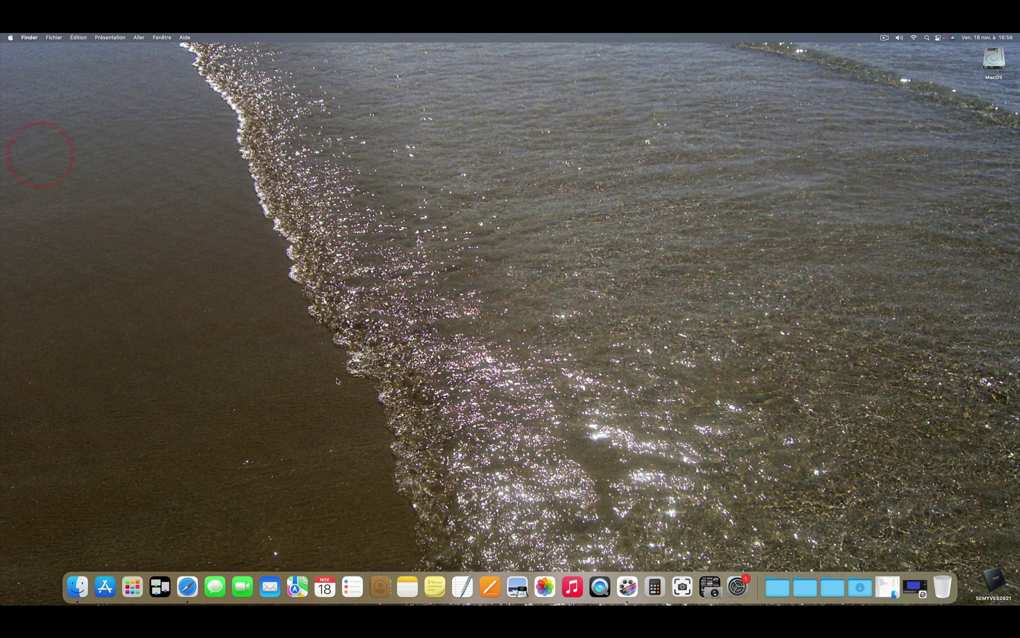
key("ctrl+Right")
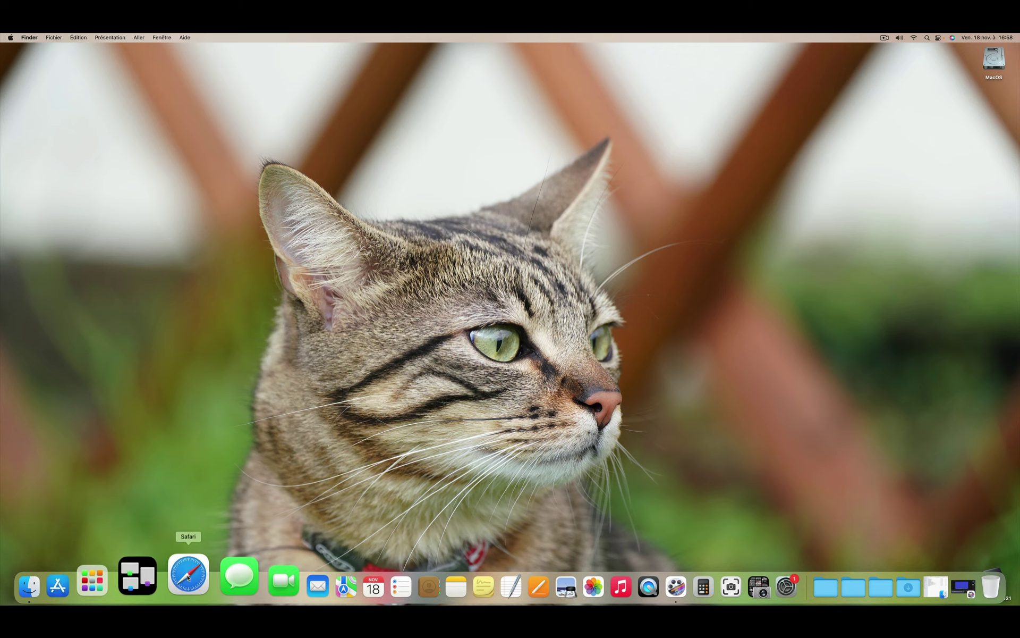
left_click(188, 577)
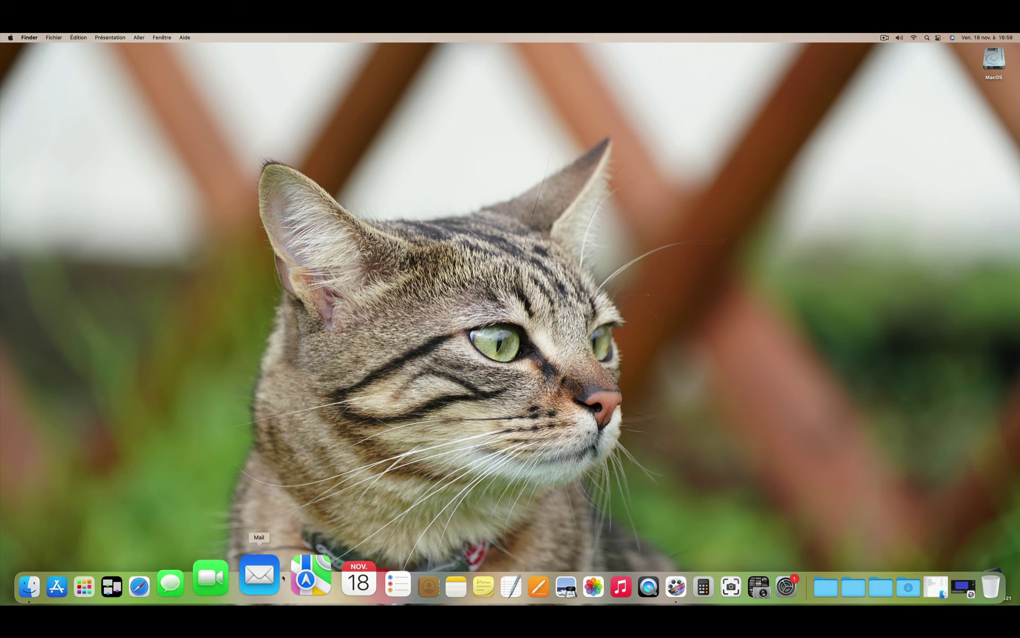
Open Mail on Bureau 3 and assign it to this desktop with the option Ce bureau
left_click(270, 575)
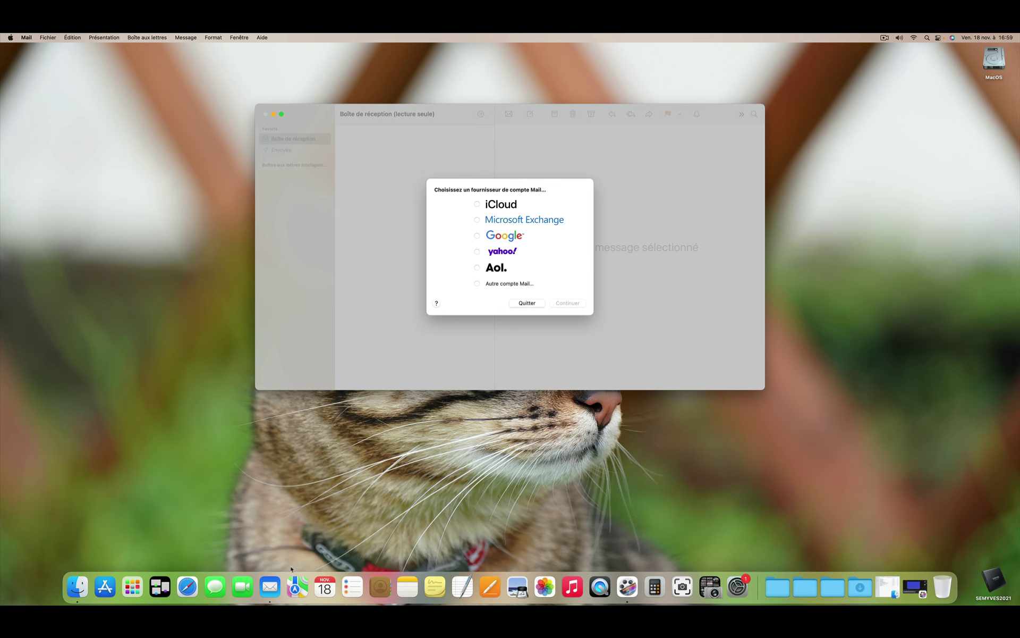
right_click(271, 577)
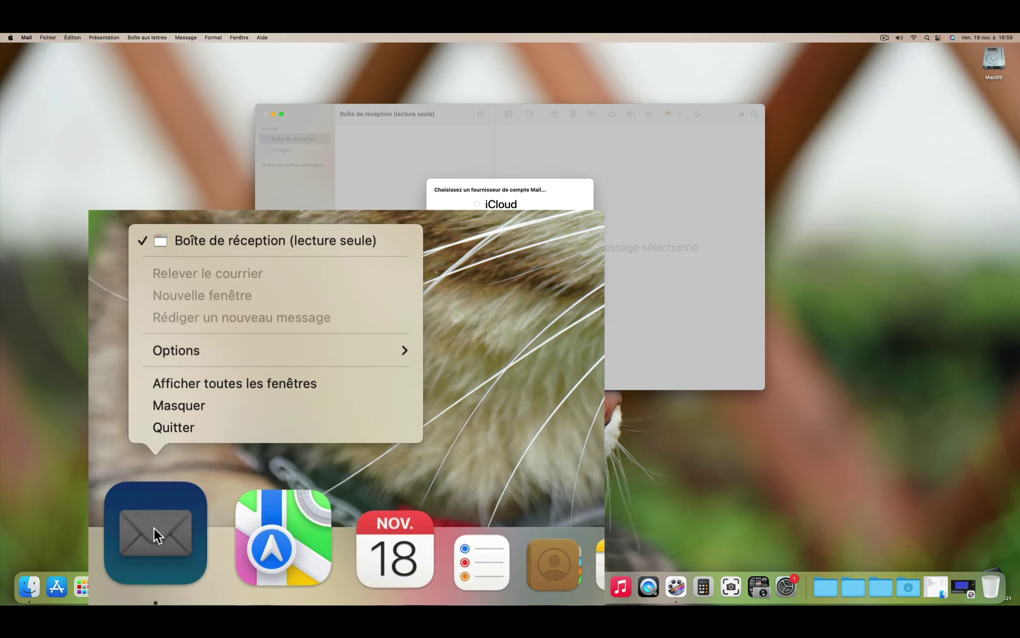
mouse_move(181, 352)
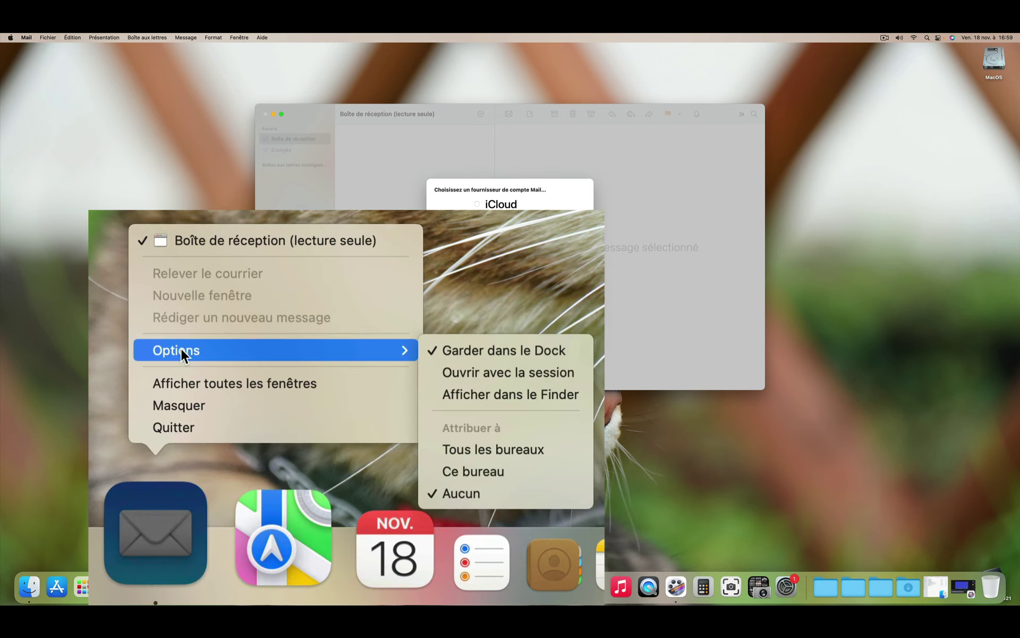
left_click(471, 468)
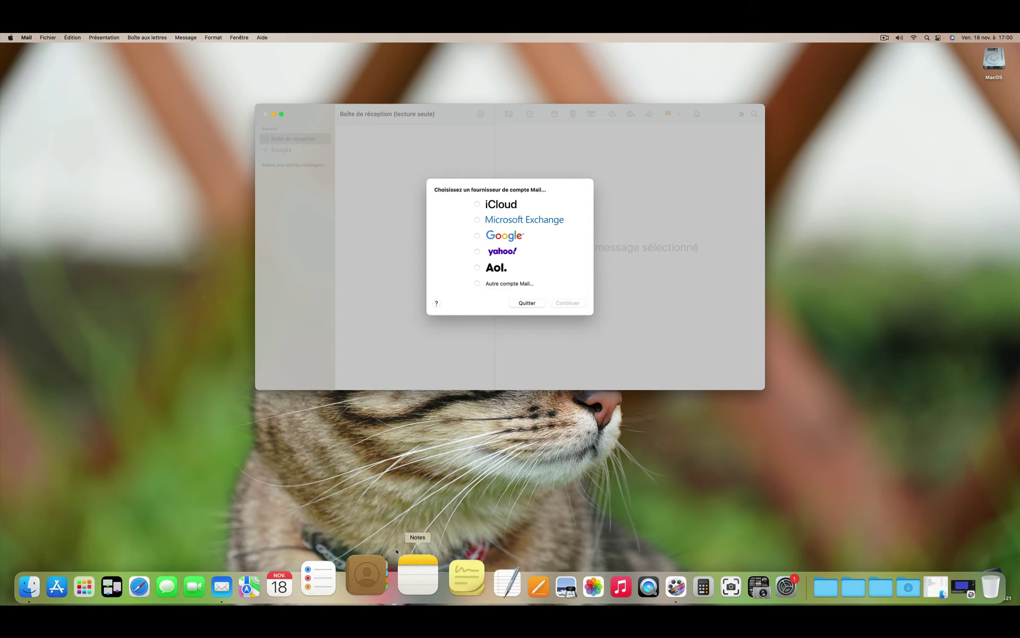
Quit Mail from its account provider dialog
left_click(378, 483)
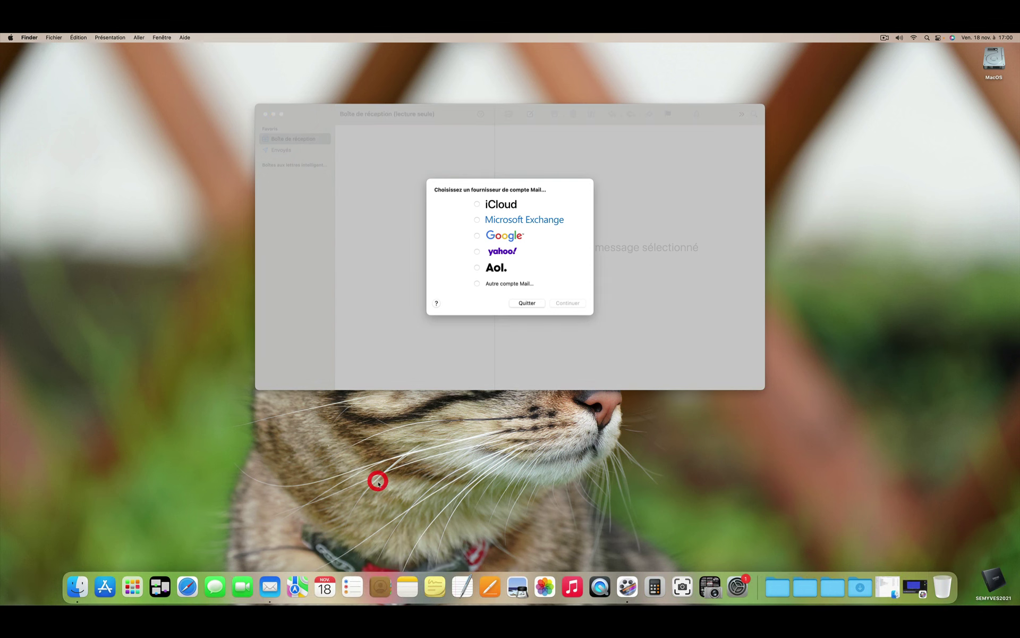
left_click(344, 279)
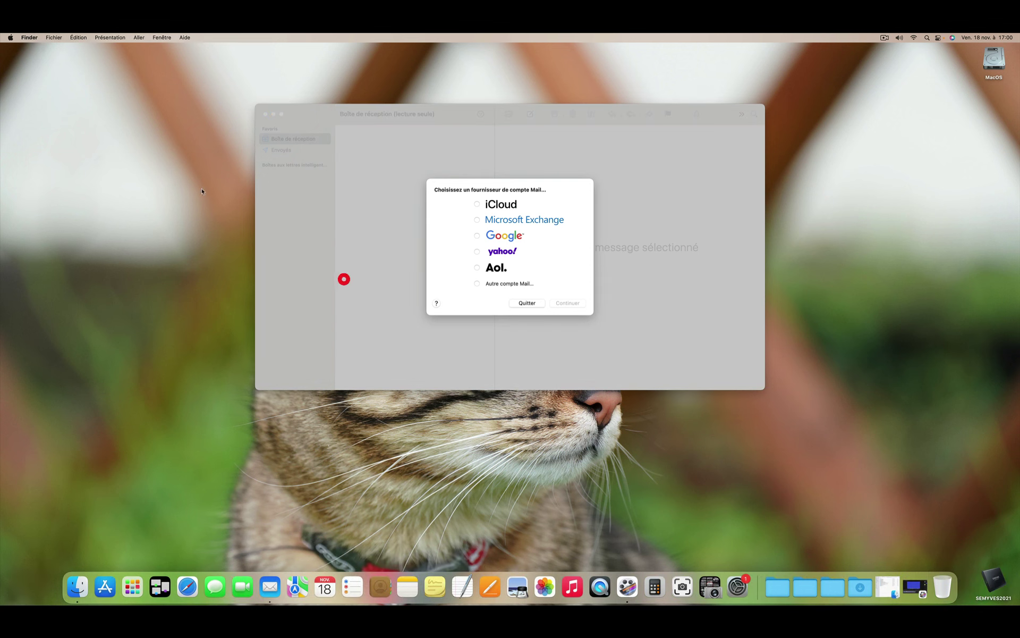
left_click(526, 303)
key("Left")
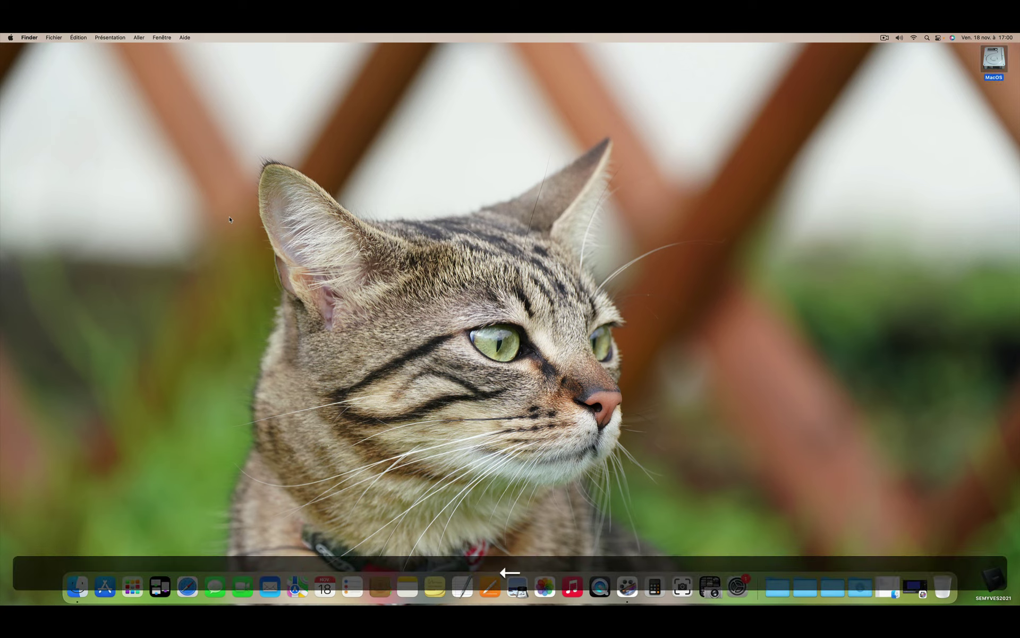
Switch to the black-wallpaper desktop, open Photos there and assign it to this desktop with the option Ce bureau
key("ctrl+Right")
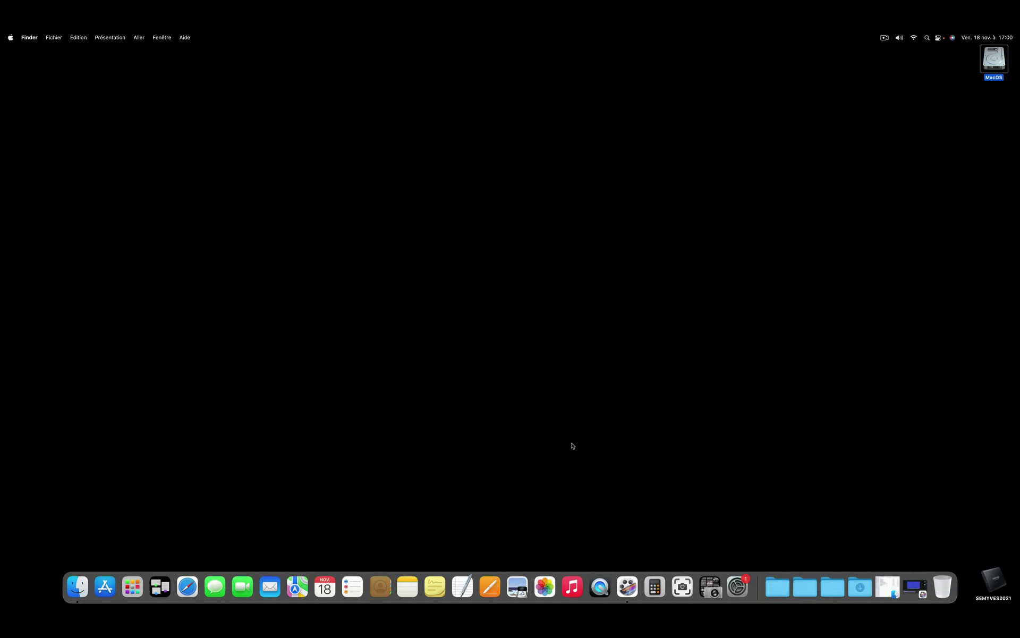
left_click(548, 578)
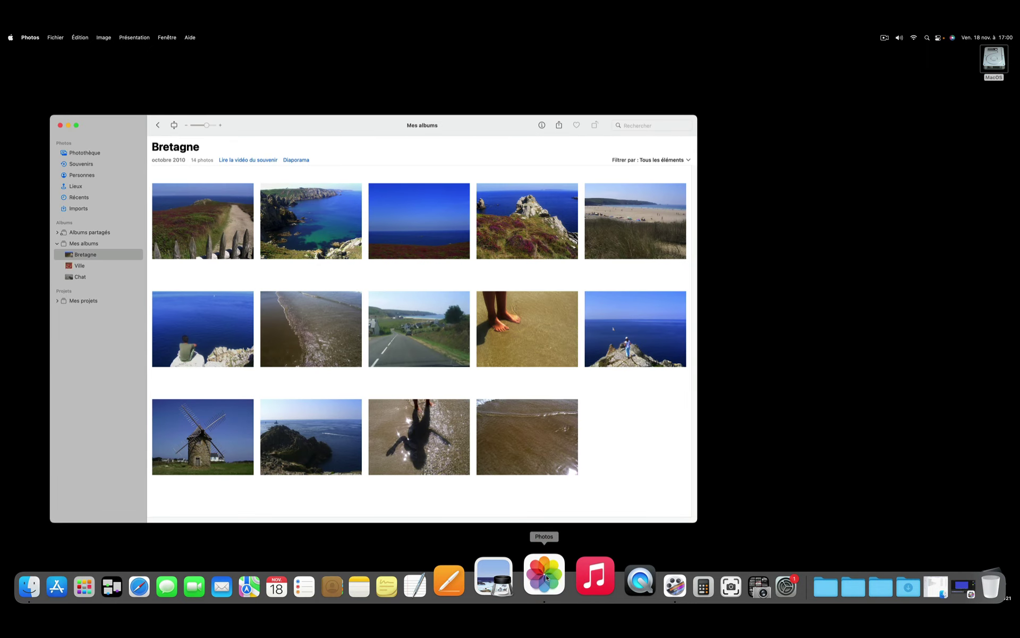
right_click(547, 577)
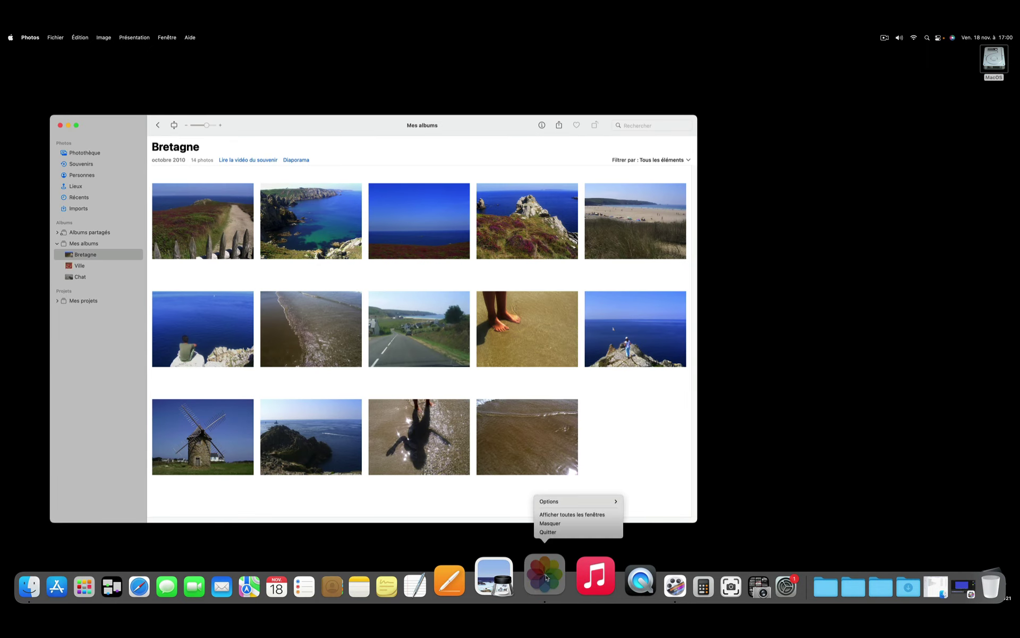
mouse_move(559, 502)
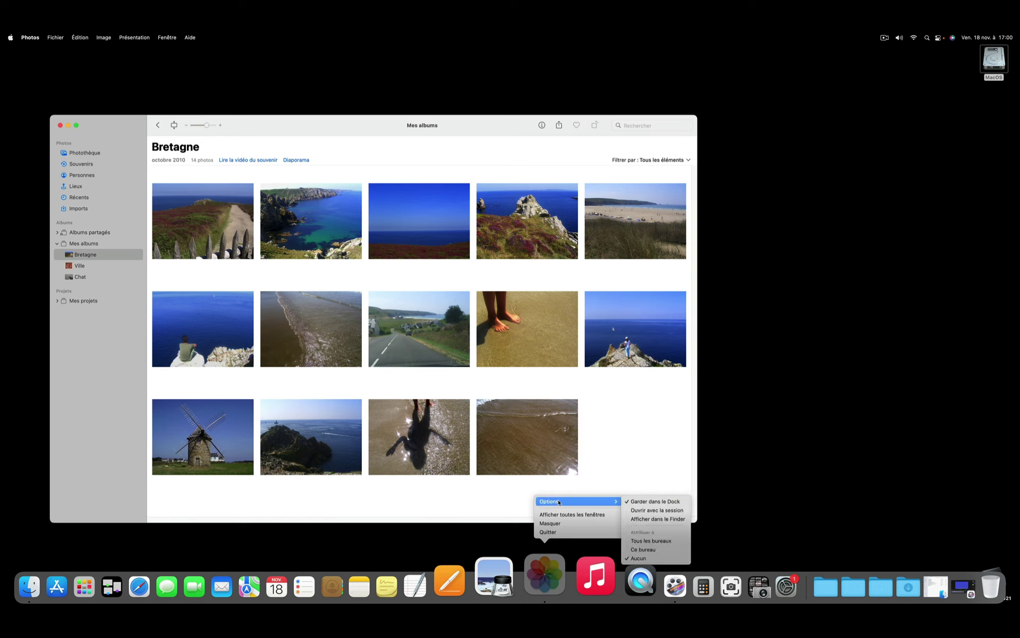
left_click(639, 551)
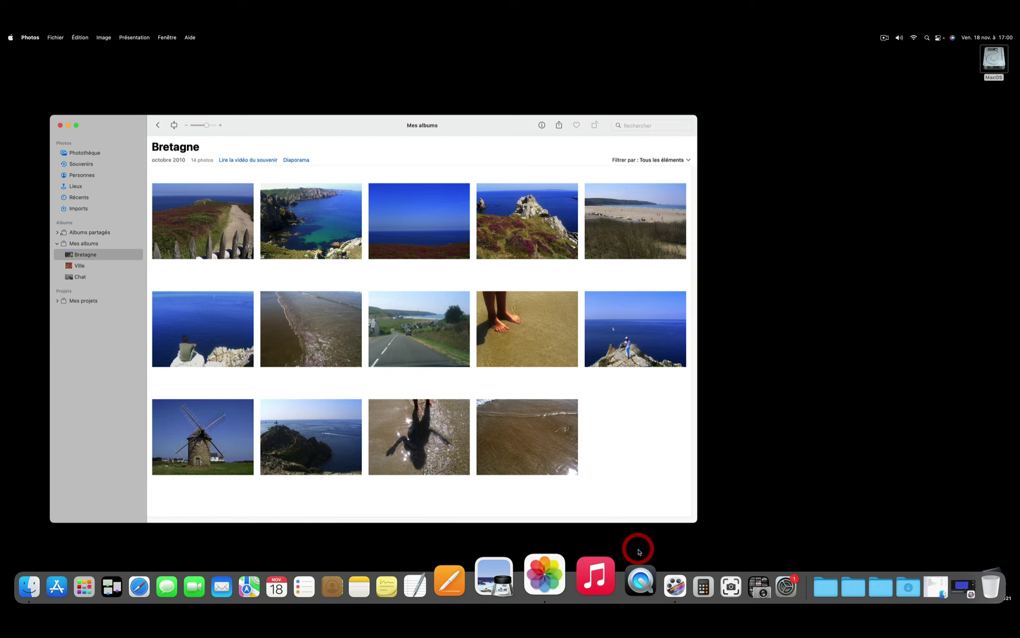
Quit Photos
left_click(420, 501)
left_click(10, 38)
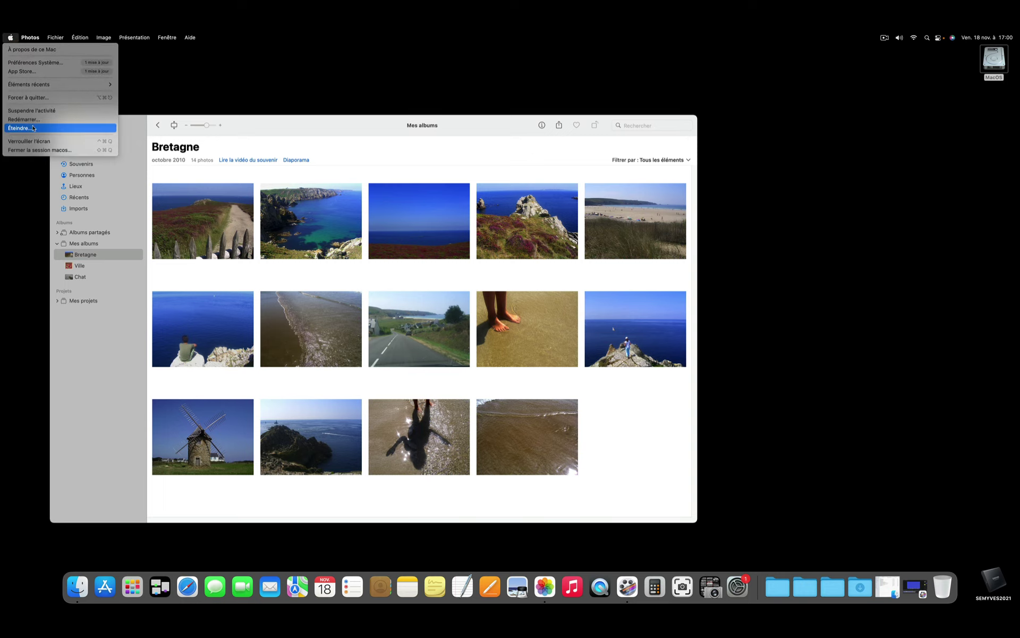
mouse_move(34, 37)
left_click(120, 314)
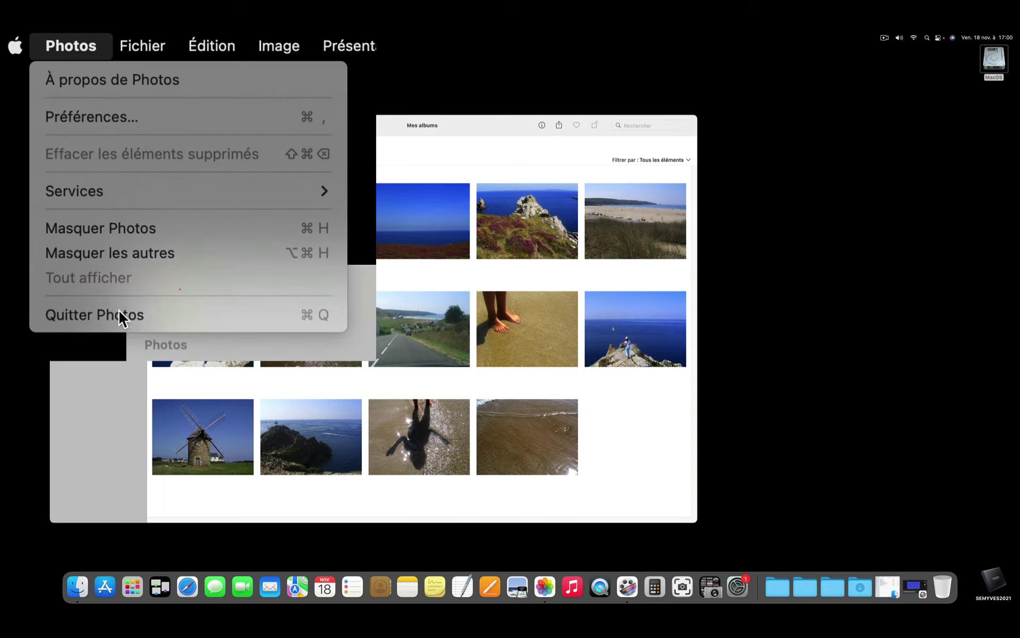
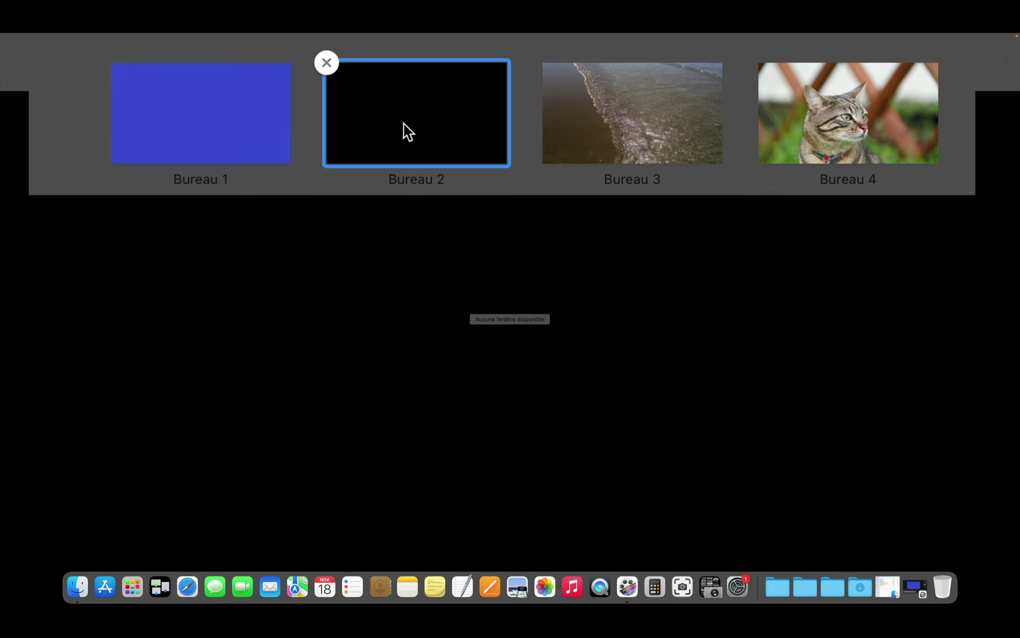
Reorder the desktops in Mission Control, moving the black desktop to the end and swapping the cat and beach desktops back and forth
left_click_drag(396, 125, 914, 136)
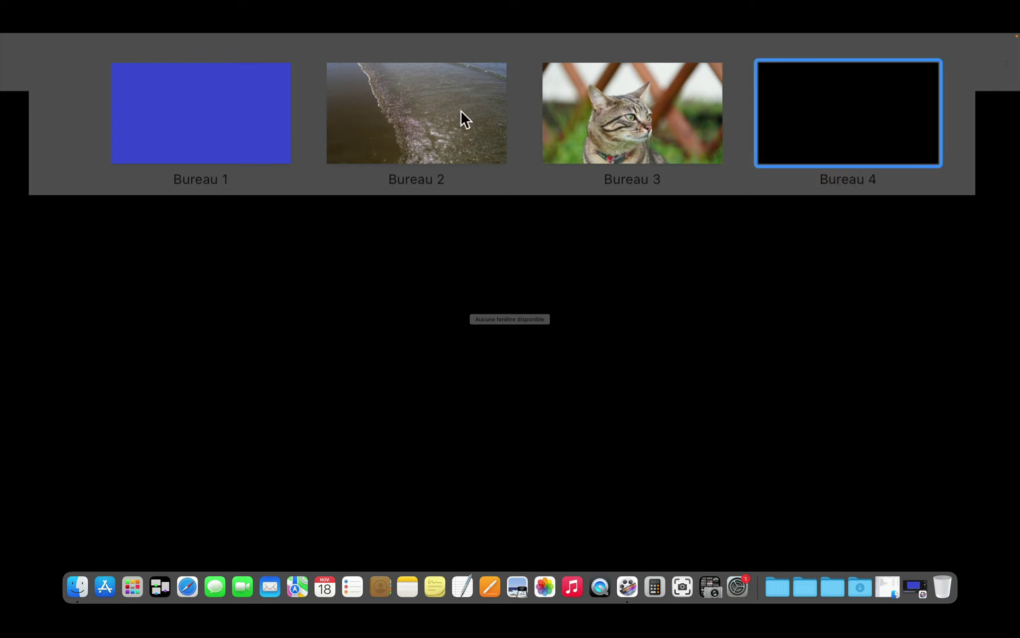
mouse_move(596, 129)
mouse_move(596, 129)
left_mouse_down()
mouse_move(965, 127)
mouse_move(611, 132)
left_mouse_up()
left_click_drag(592, 116, 390, 134)
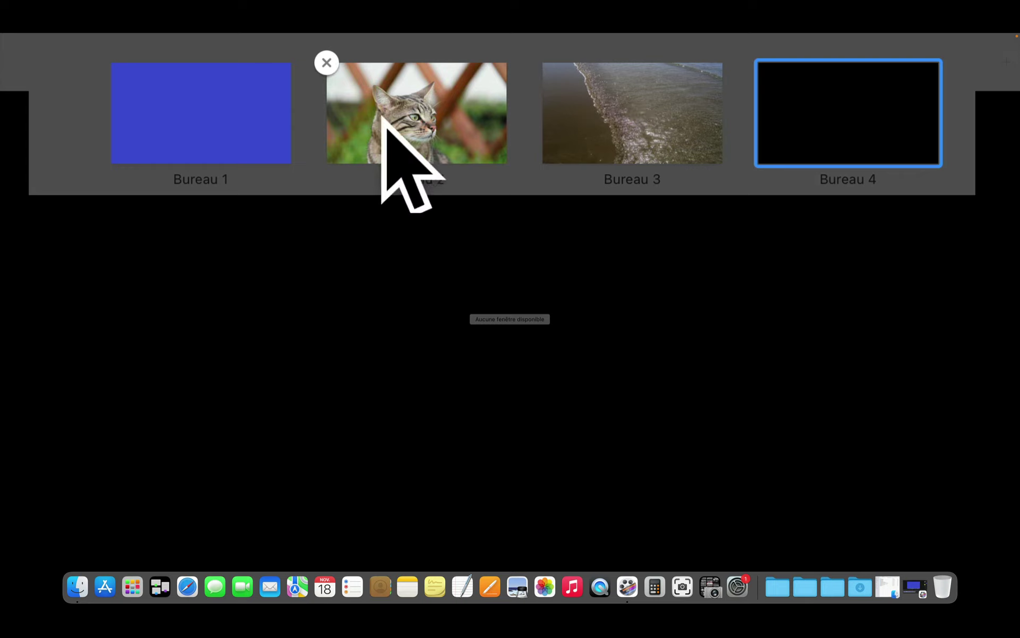
left_click_drag(622, 119, 419, 116)
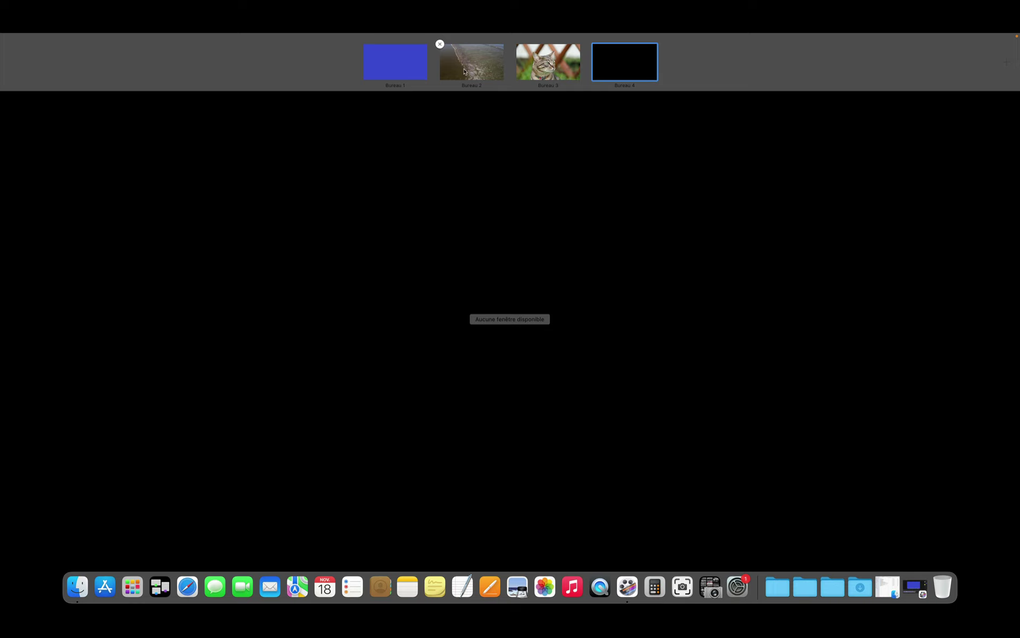
left_click(494, 128)
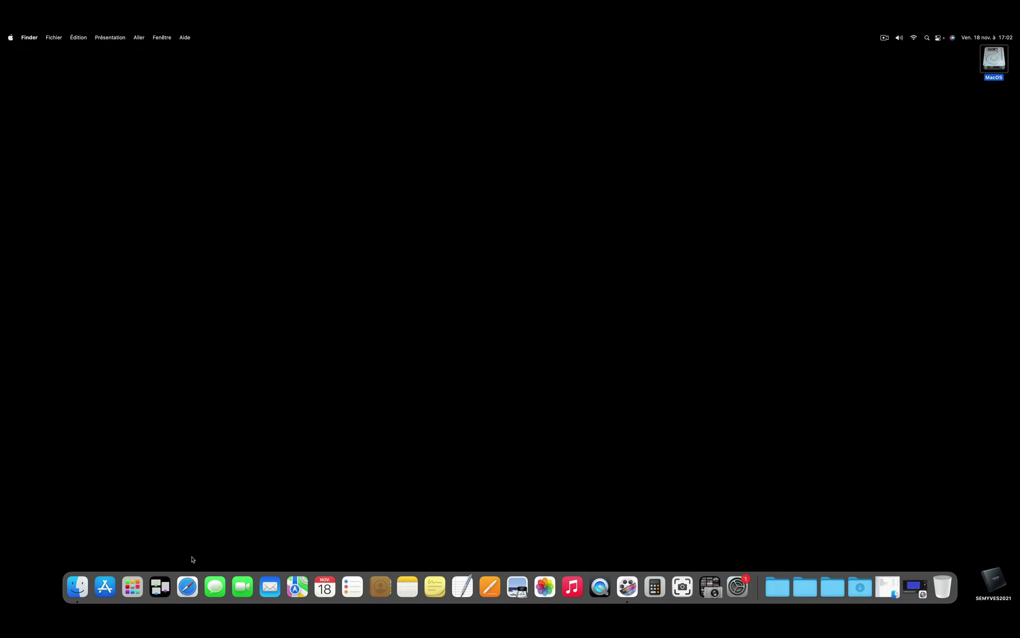
Open Safari, Mail and Photos one after another to test their desktop assignments
left_click(194, 585)
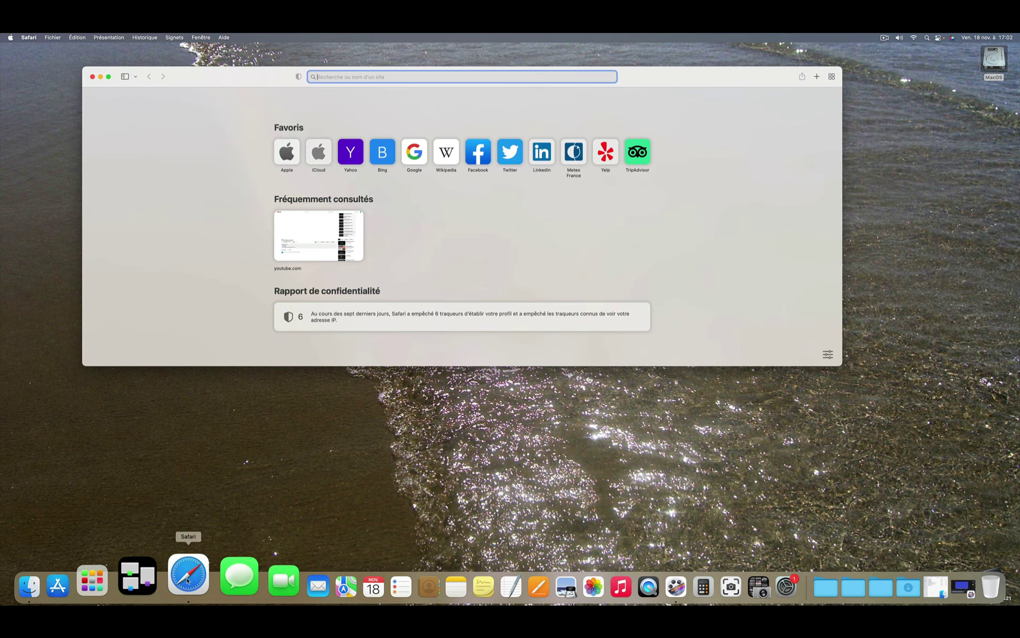
left_click(266, 578)
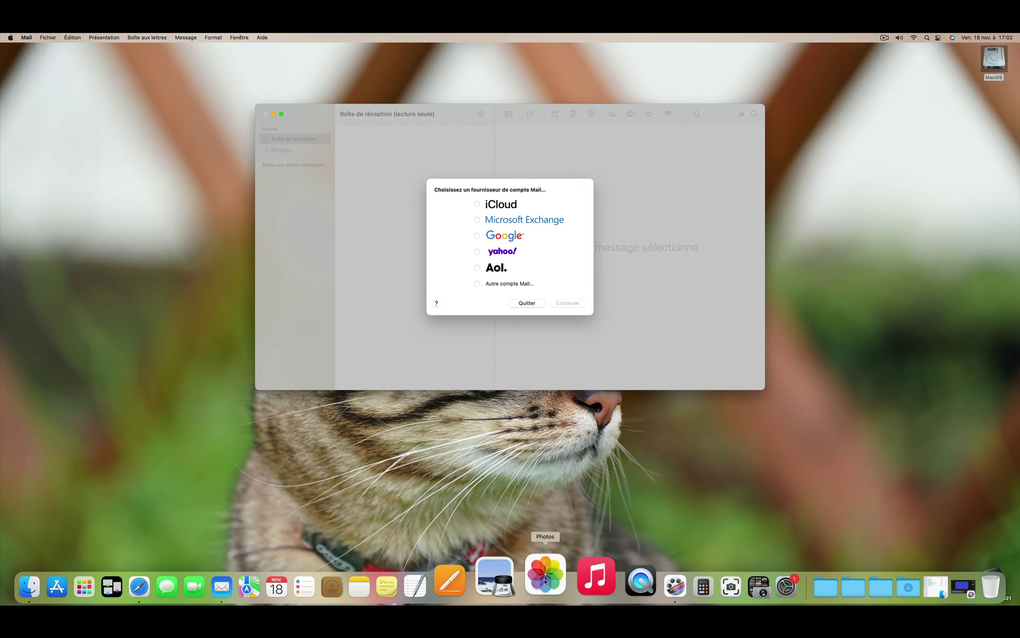
left_click(544, 563)
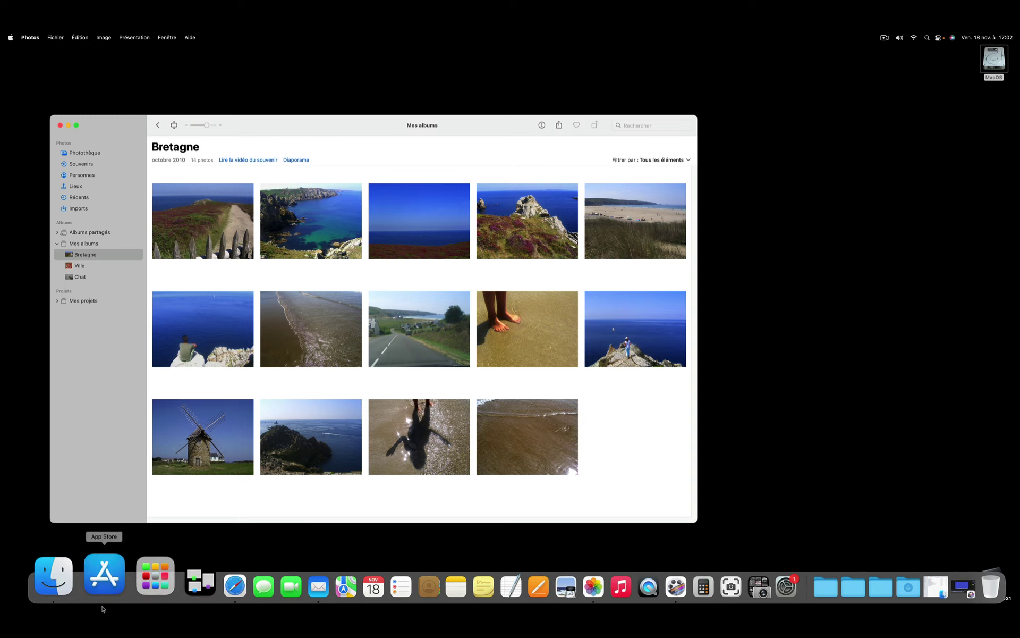
Show all the desktops with their open windows in Mission Control and switch to Bureau 1
left_click(158, 580)
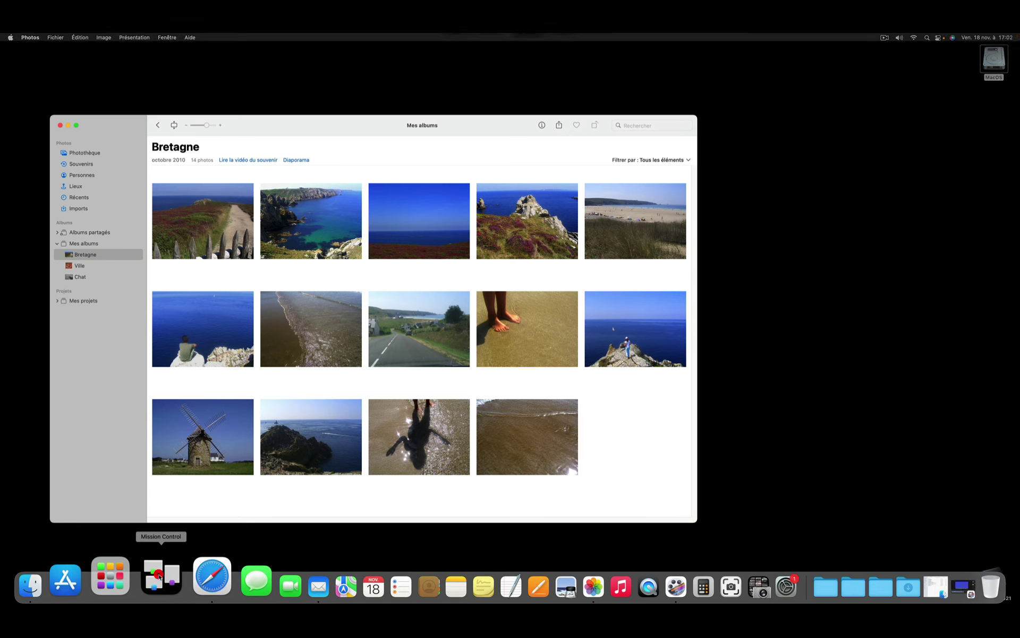
mouse_move(531, 35)
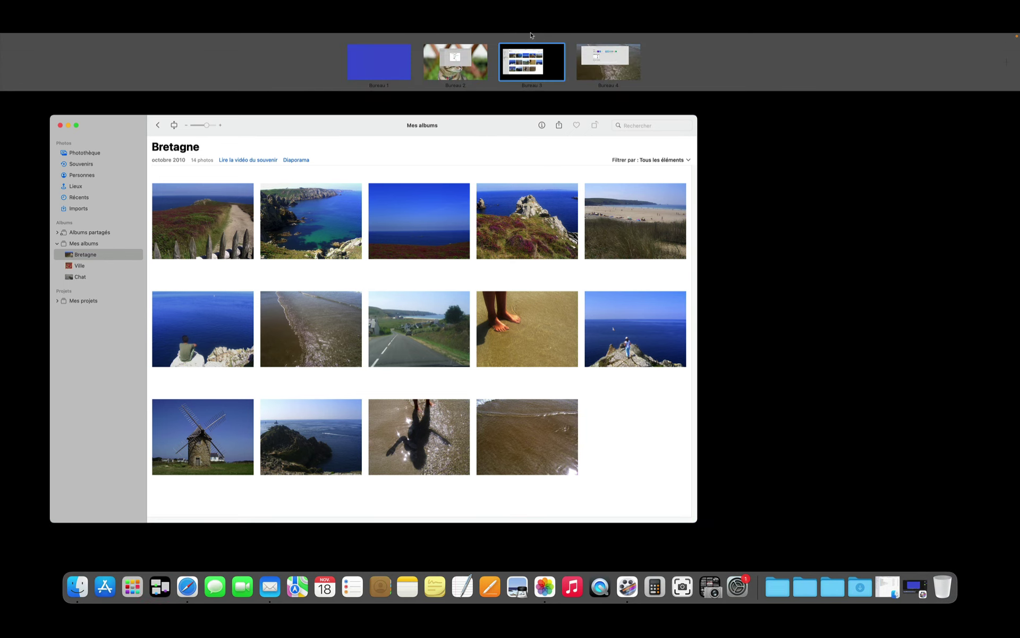
mouse_move(599, 58)
left_click(379, 61)
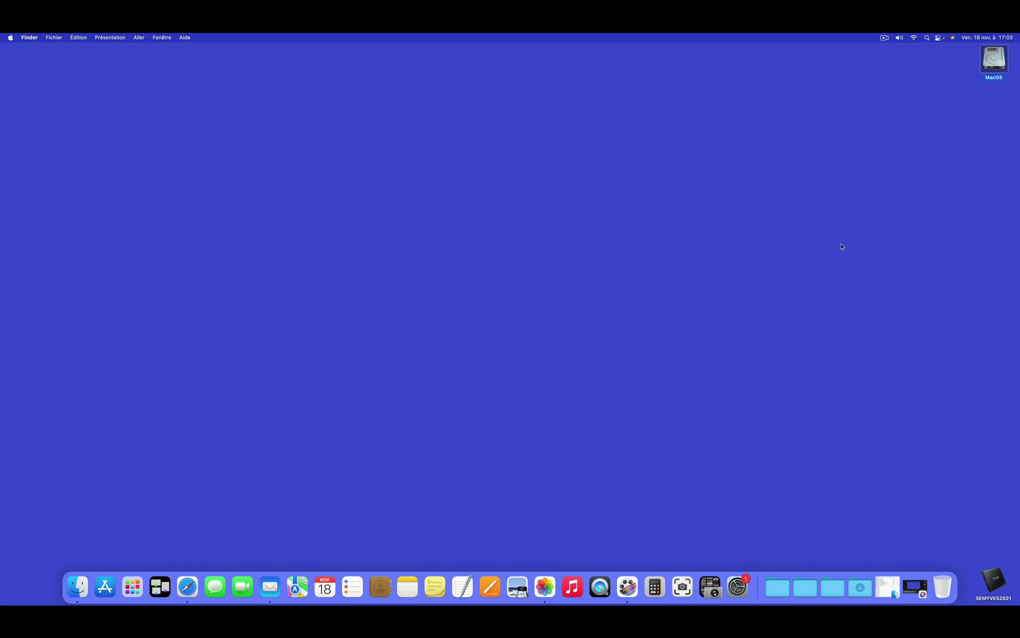
key("ctrl+Right")
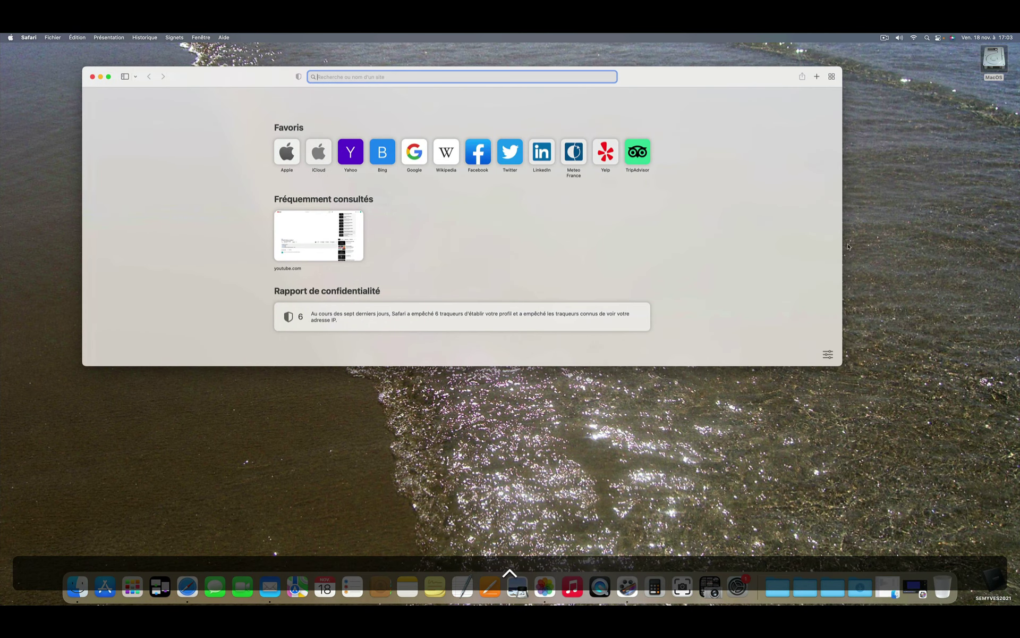
left_click_drag(728, 75, 652, 54)
left_click_drag(780, 353, 1006, 556)
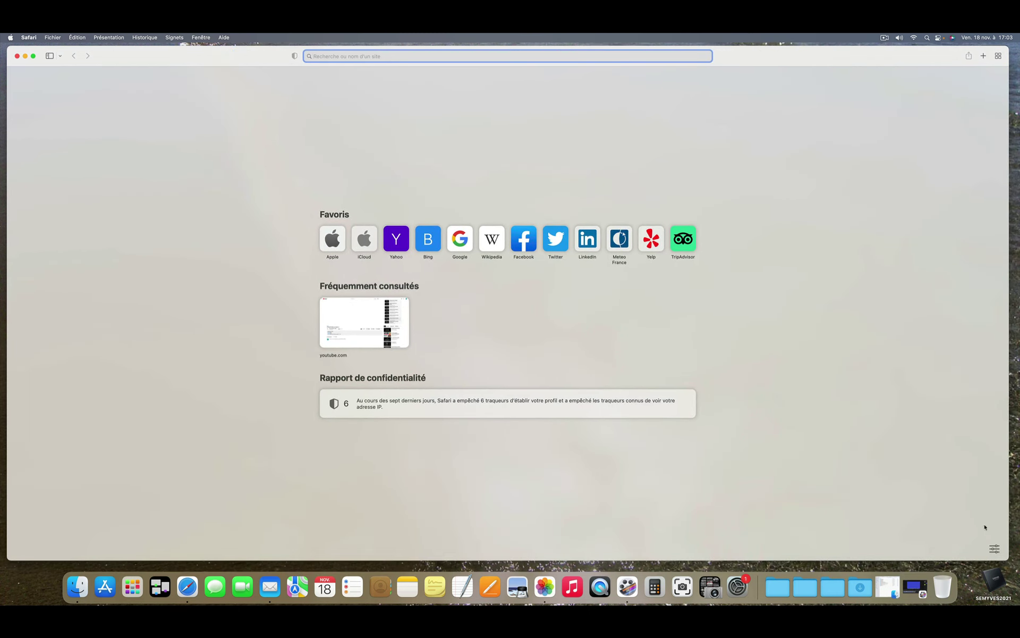
mouse_move(1007, 558)
left_mouse_down()
mouse_move(879, 538)
mouse_move(1005, 558)
left_mouse_up()
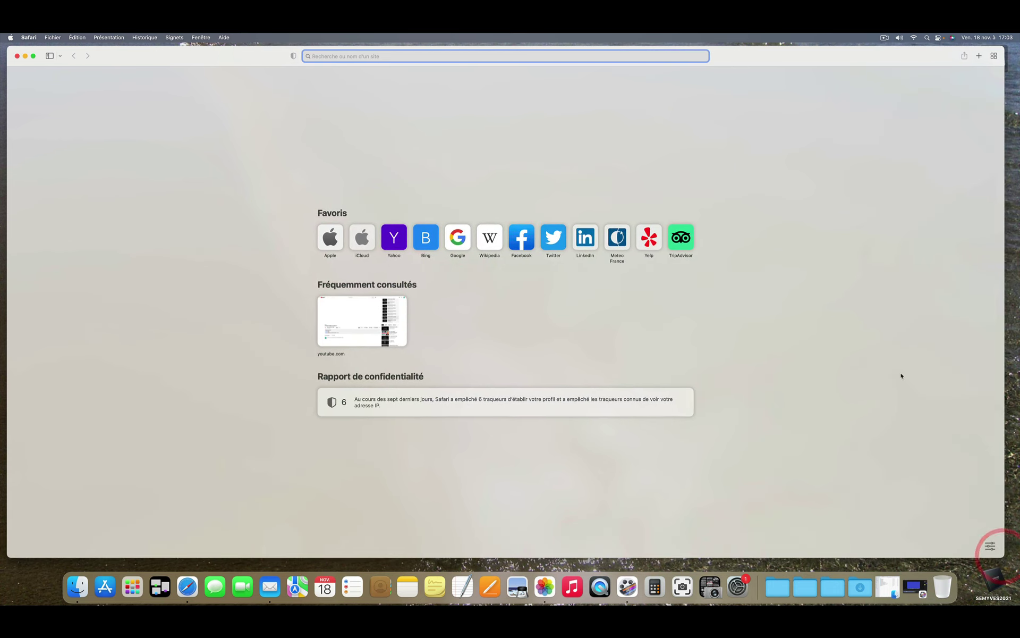
Return to the blue desktop, open the MacOS disk and display the MES IMAGES folder inside PRIVE
key("ctrl+Left")
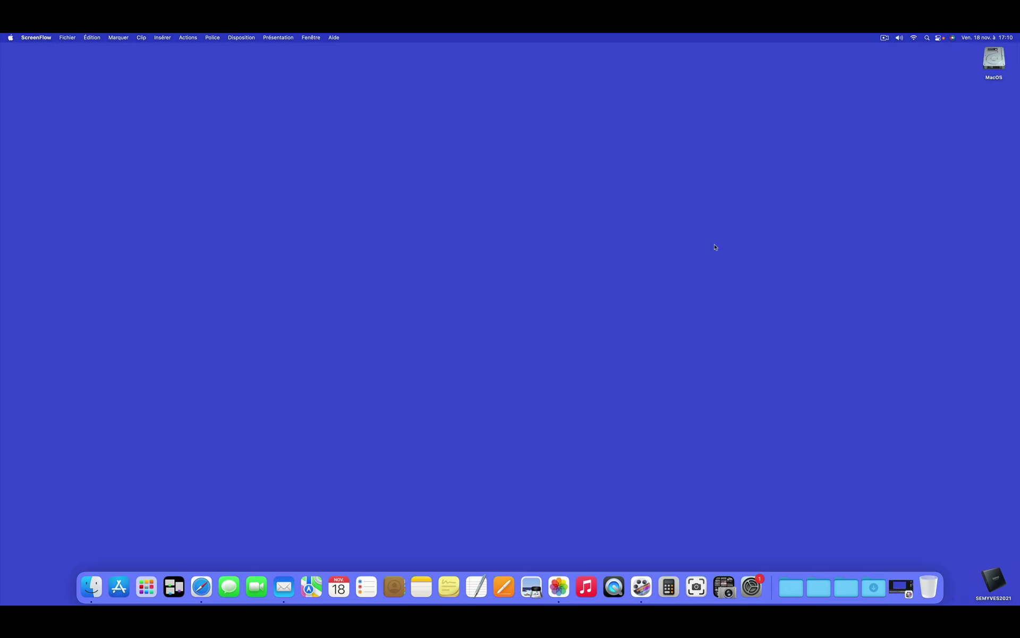
double_click(994, 57)
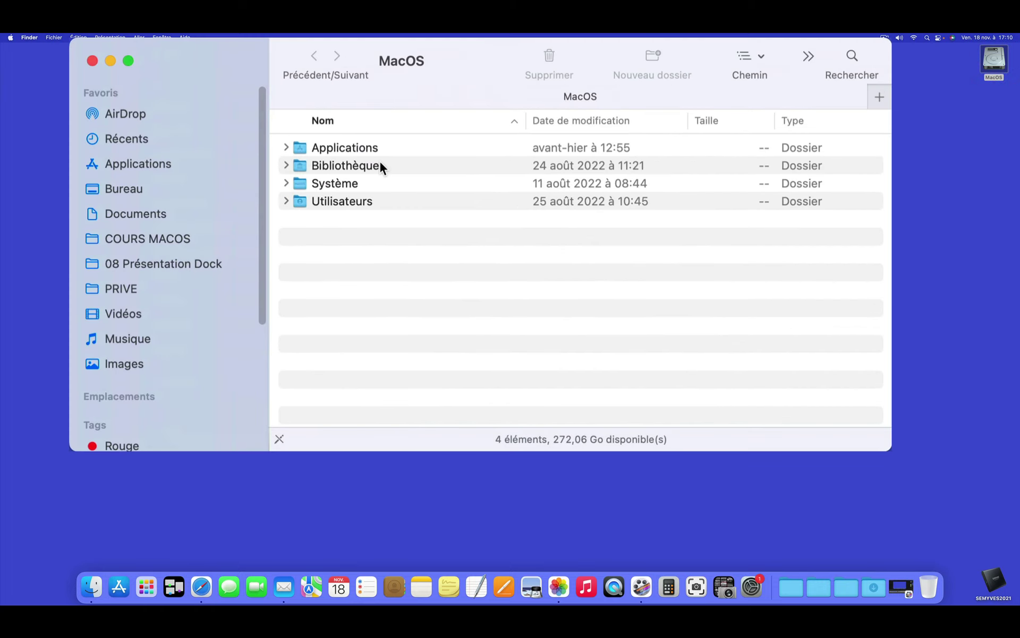
left_click(122, 292)
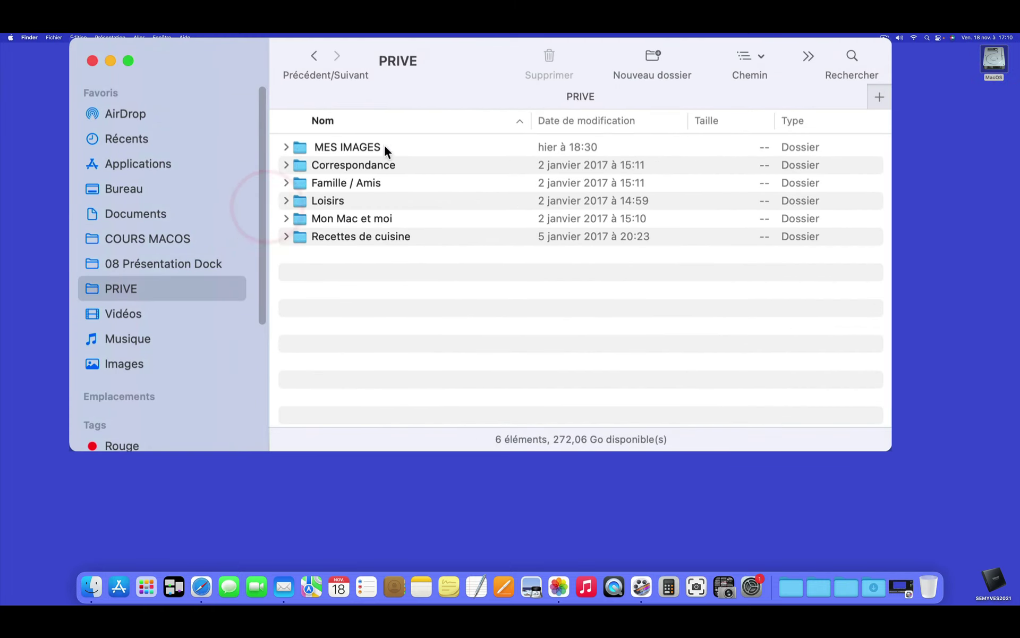
double_click(301, 147)
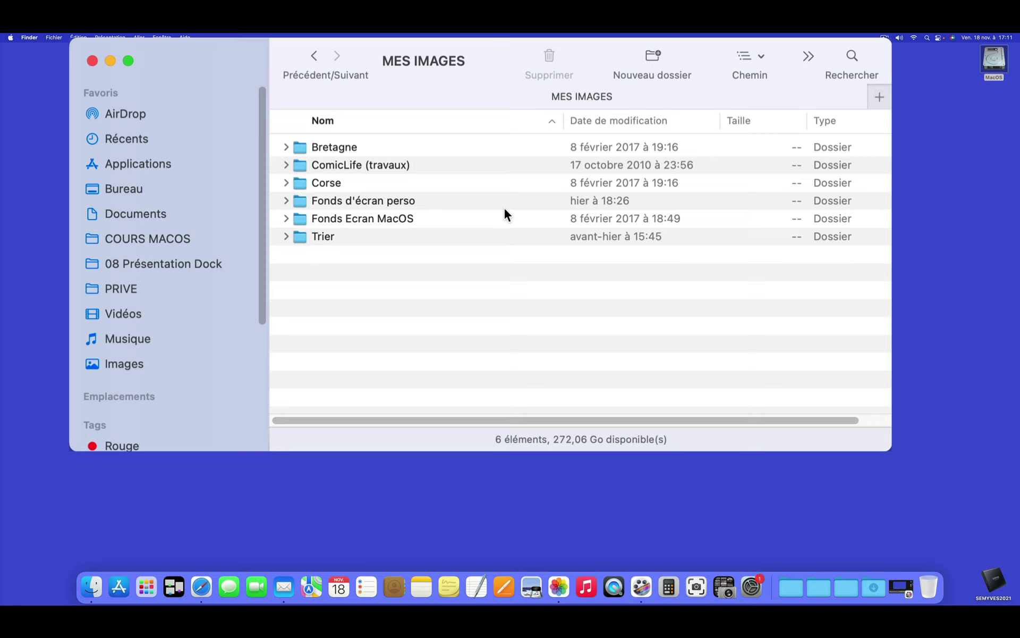
scroll(505, 215, "right", 1)
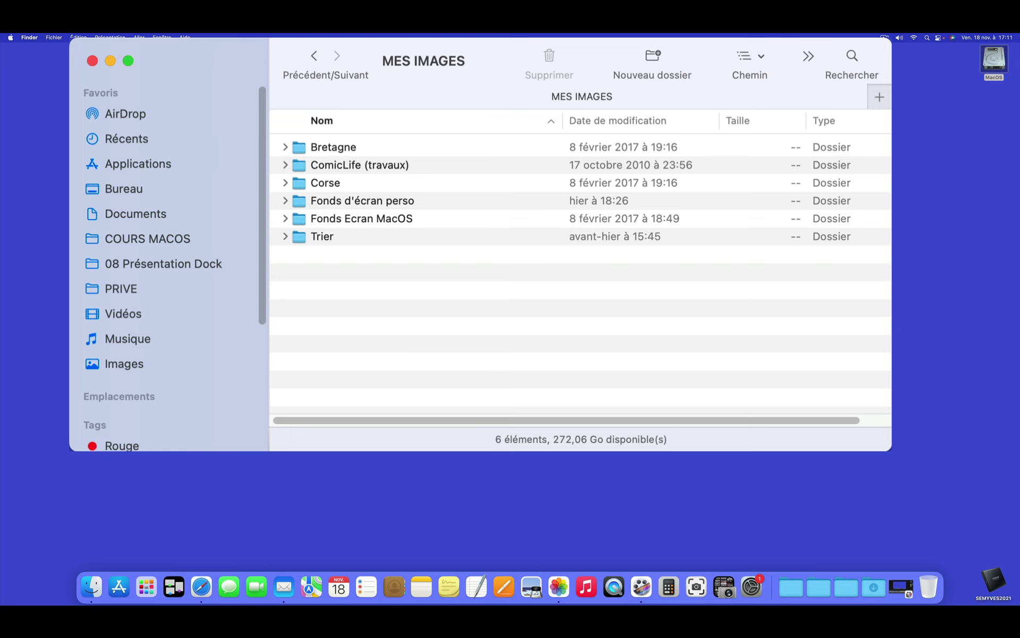
Move the MES IMAGES Finder window from Bureau 1 to the Photos desktop, Bureau 2, and switch to that desktop
key("ctrl+Right")
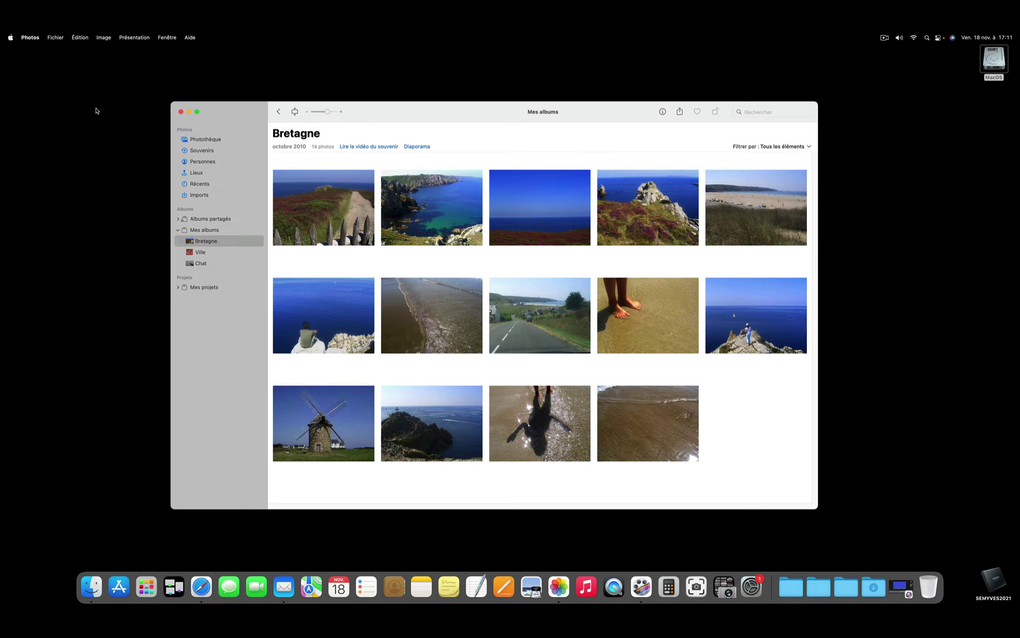
key("ctrl+Left")
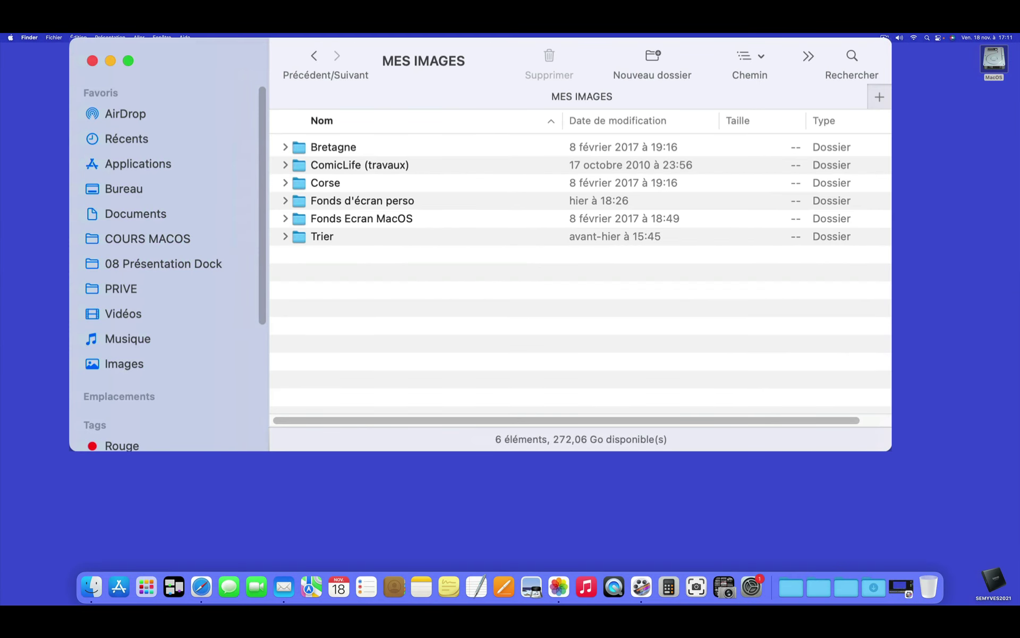
left_click_drag(489, 46, 466, 85)
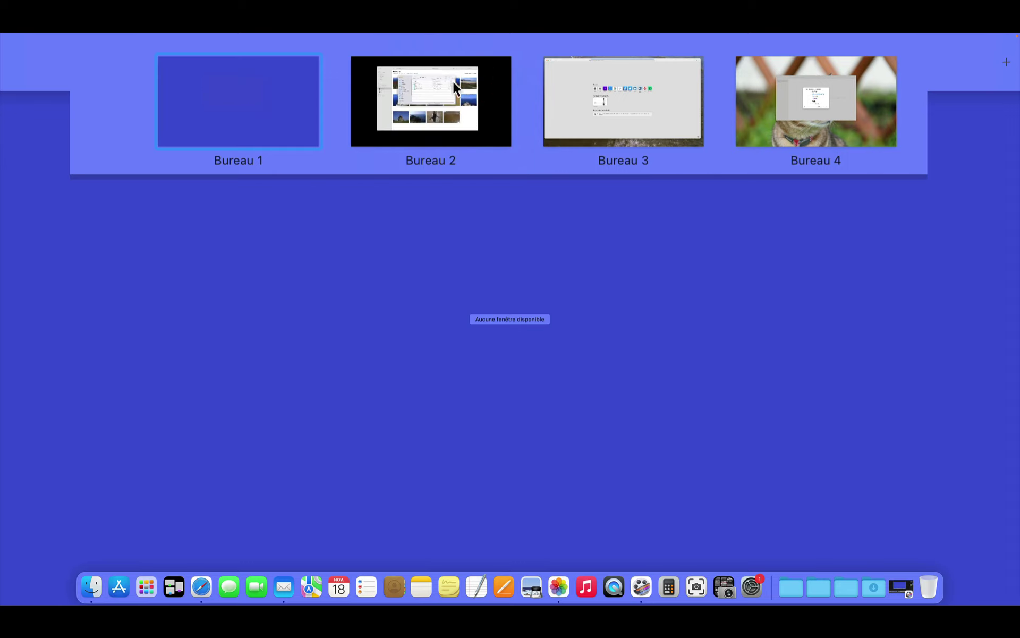
mouse_move(227, 120)
left_click(489, 119)
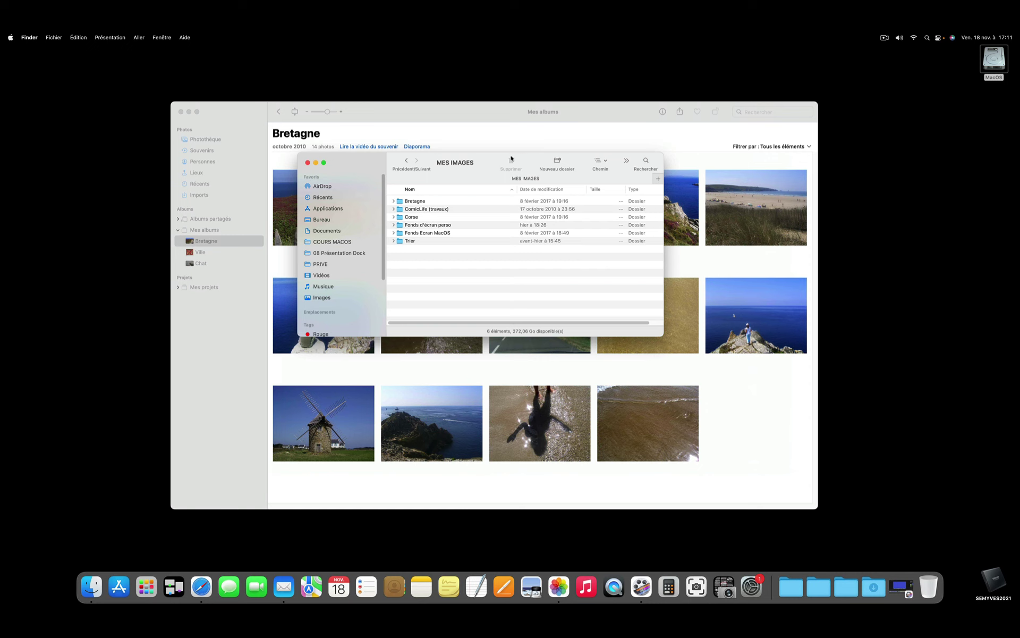
Display the Documents folder in the Finder window, move the window to Bureau 3 and switch to that desktop
left_click_drag(490, 159, 809, 156)
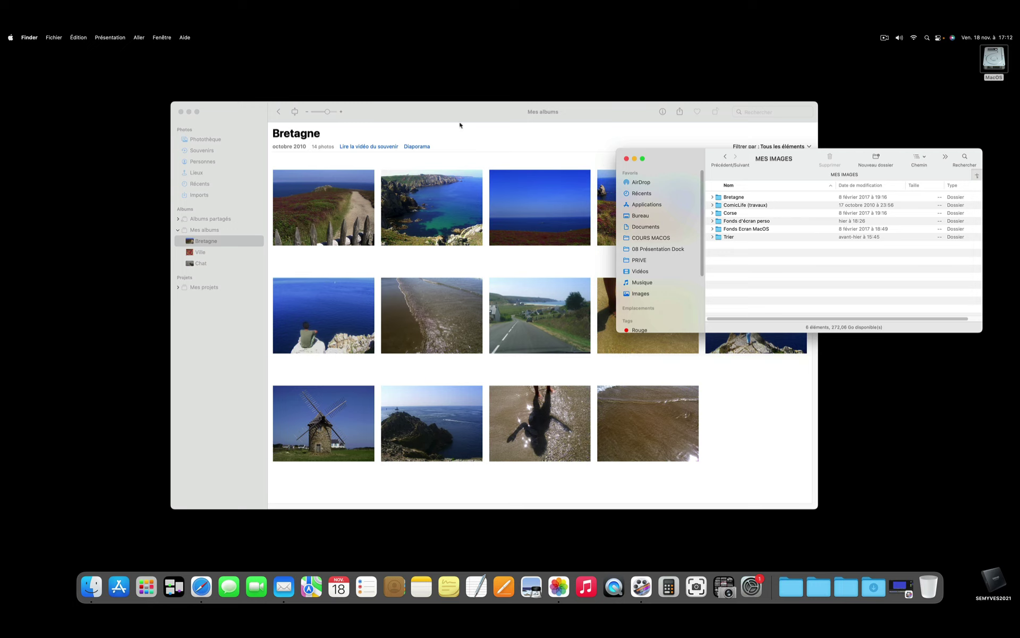
left_click_drag(810, 159, 547, 137)
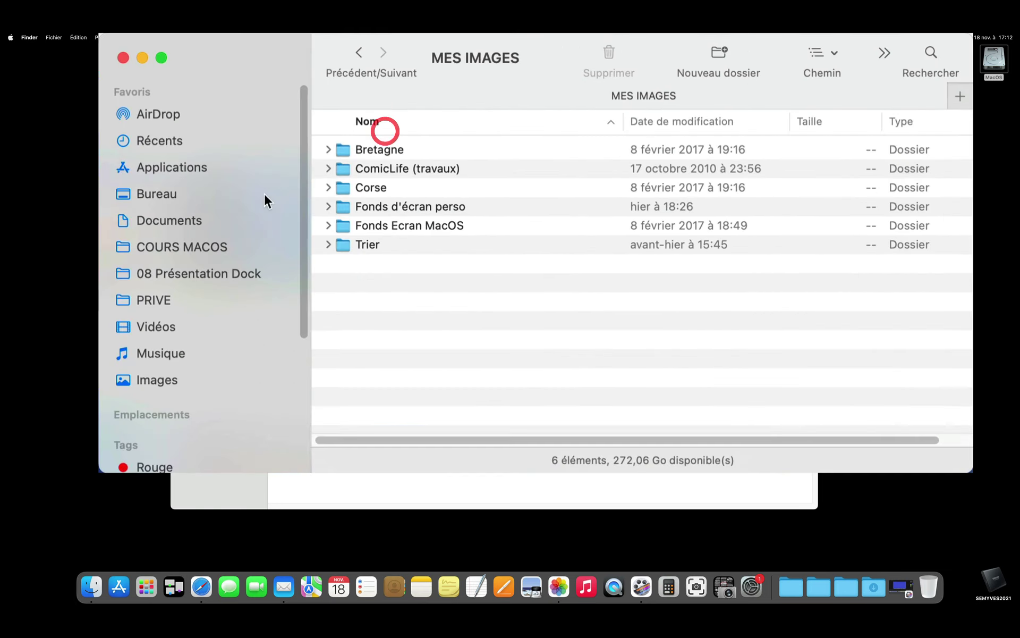
left_click(175, 220)
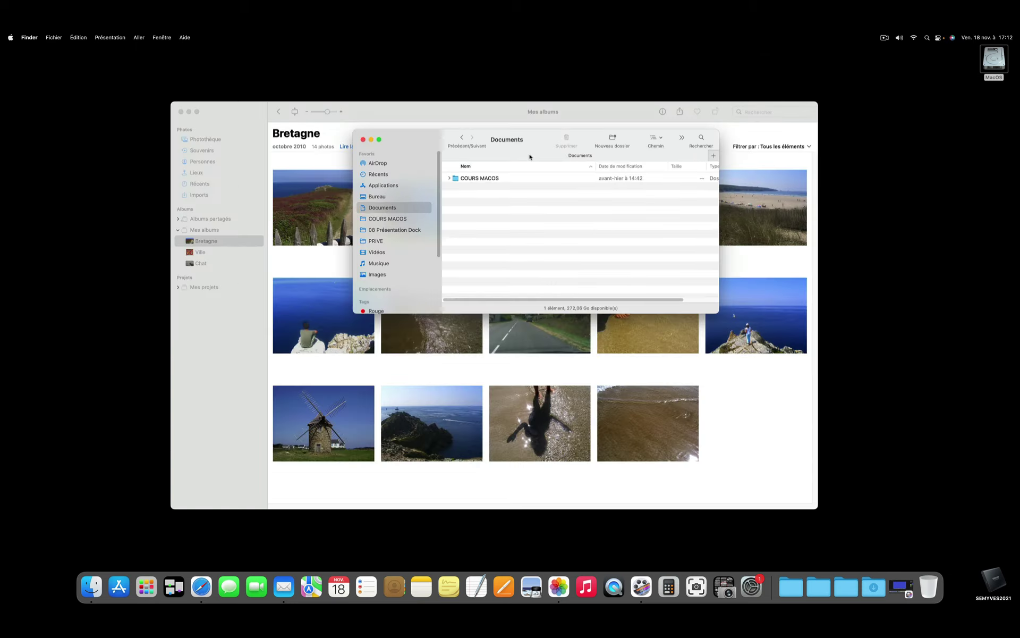
left_click_drag(539, 136, 566, 52)
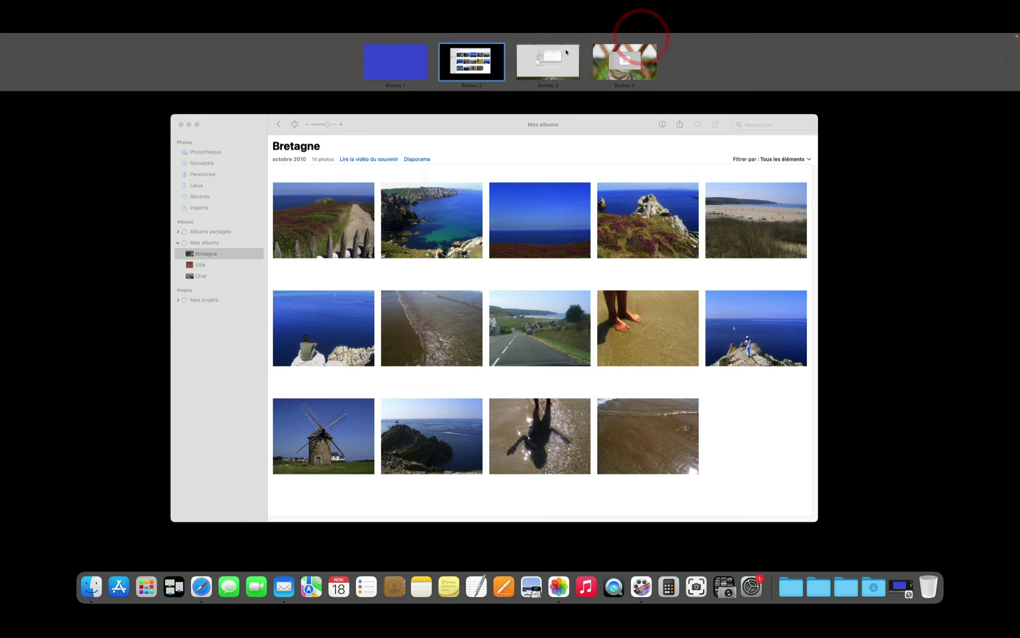
left_click(567, 52)
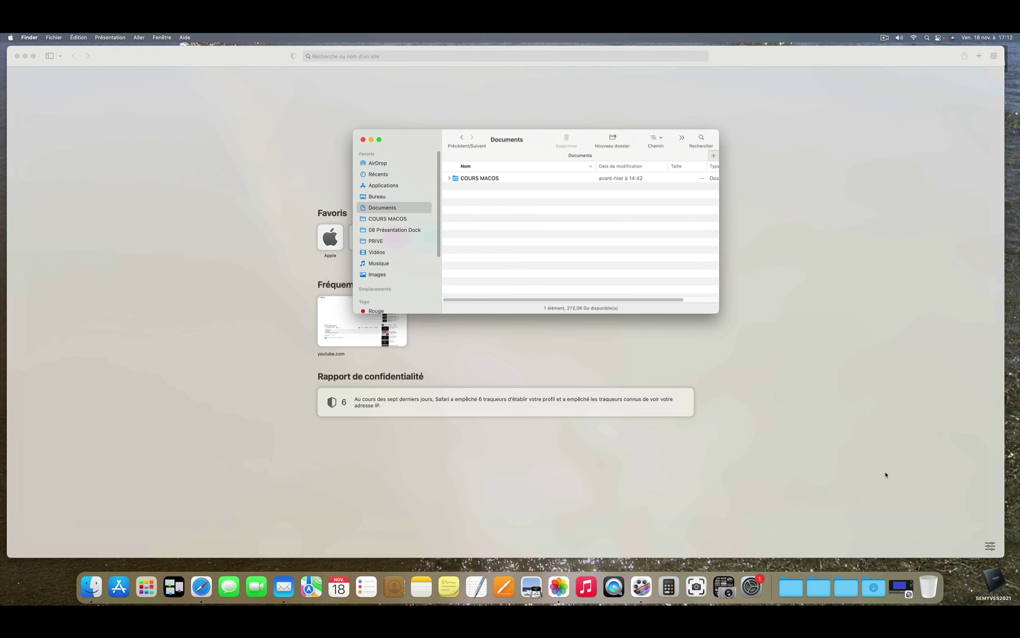
Shrink the Safari window and place the Documents Finder window beside it so the two no longer overlap
left_click_drag(1004, 556, 520, 358)
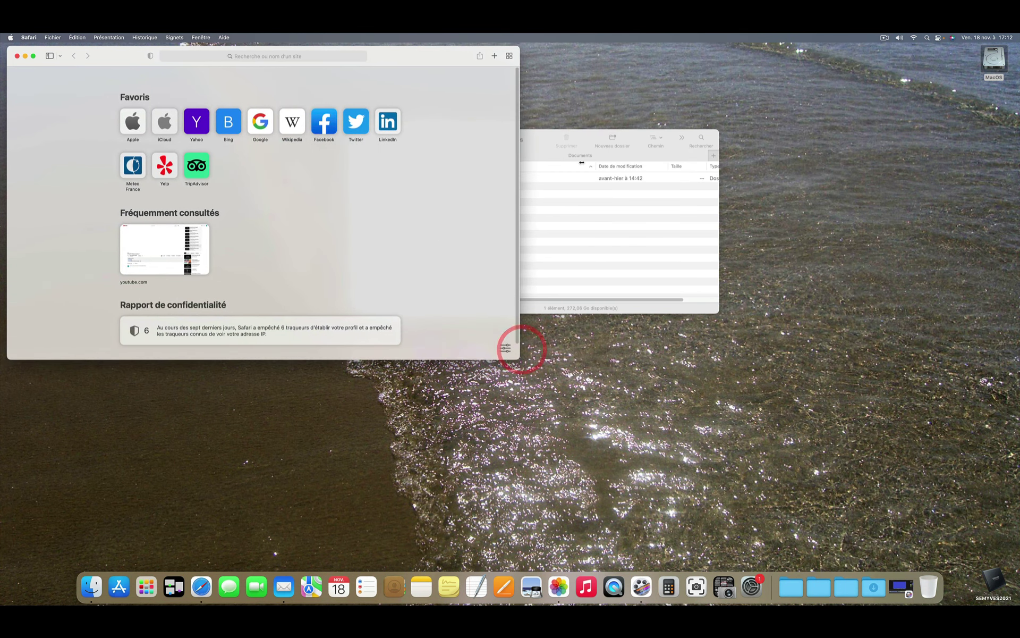
left_click_drag(588, 141, 782, 142)
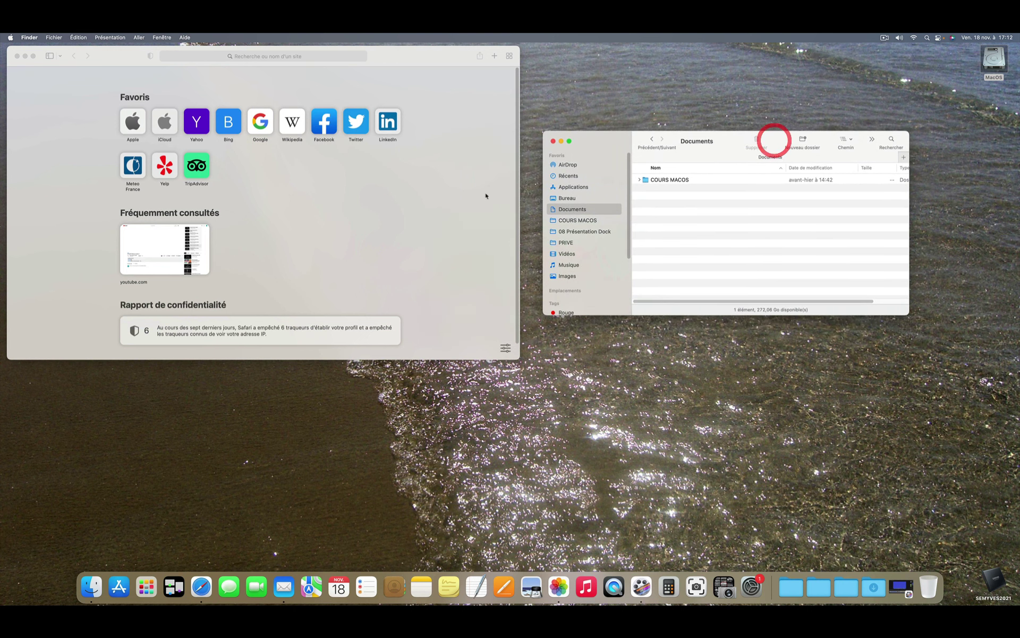
left_click(412, 195)
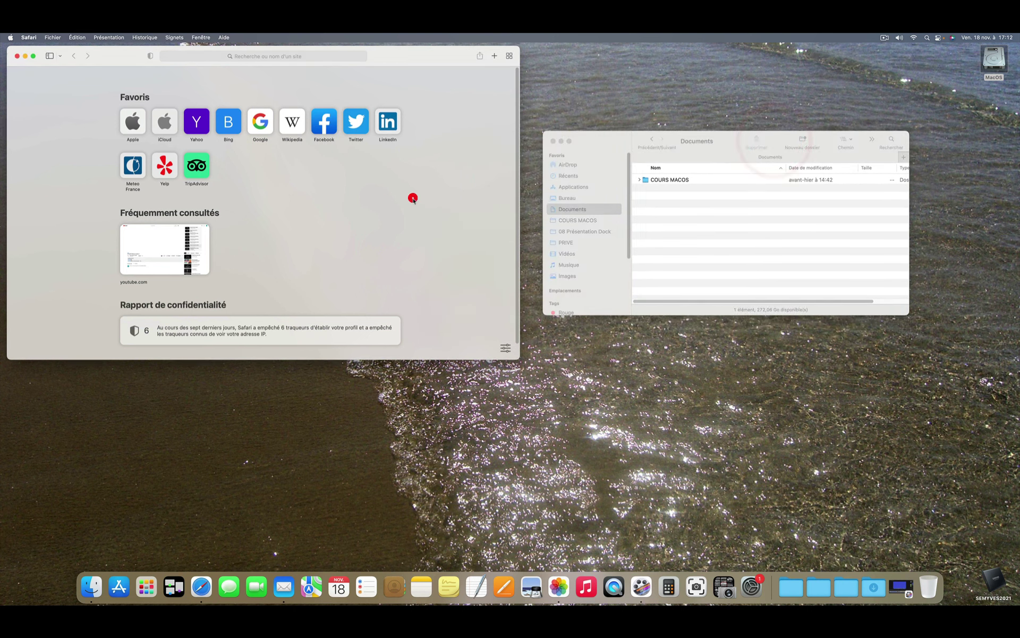
left_click(715, 200)
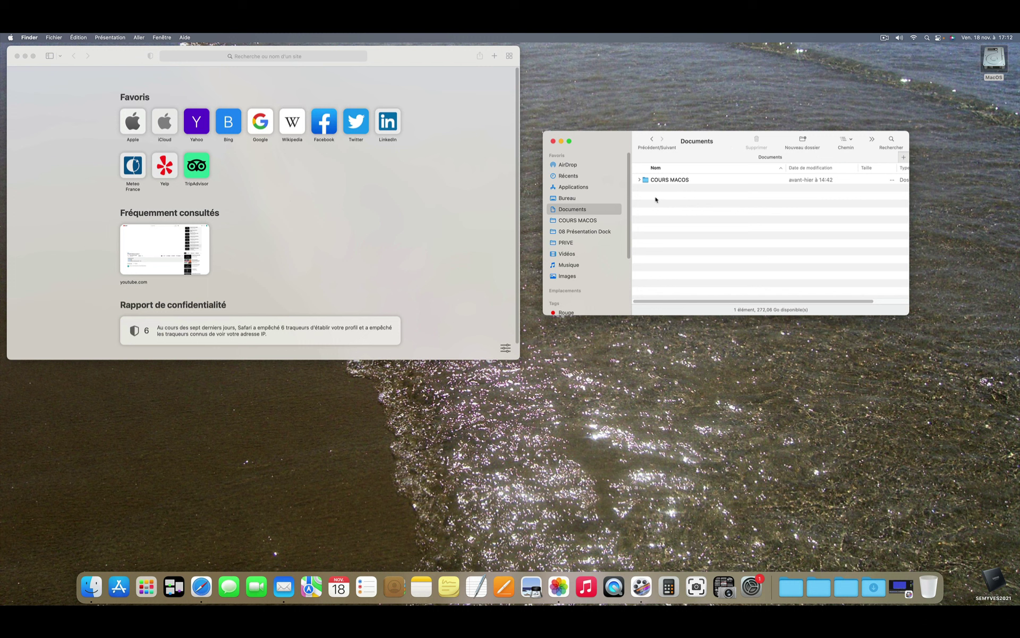
left_click(368, 193)
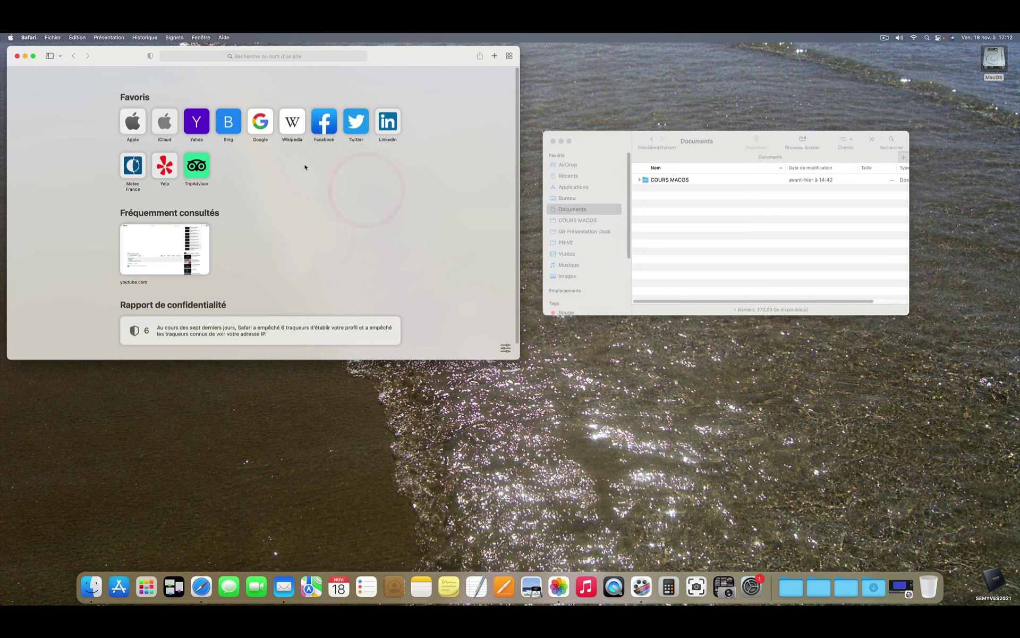
Open Wikipedia from the Safari favourites and save its page address as a link file in the Documents folder
left_click(294, 124)
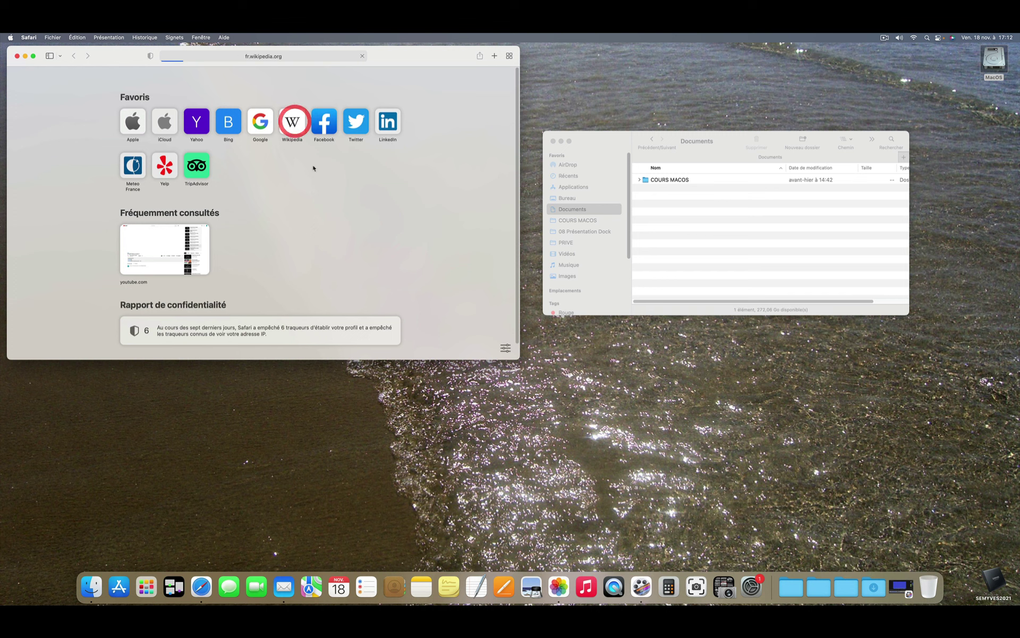
left_click(198, 75)
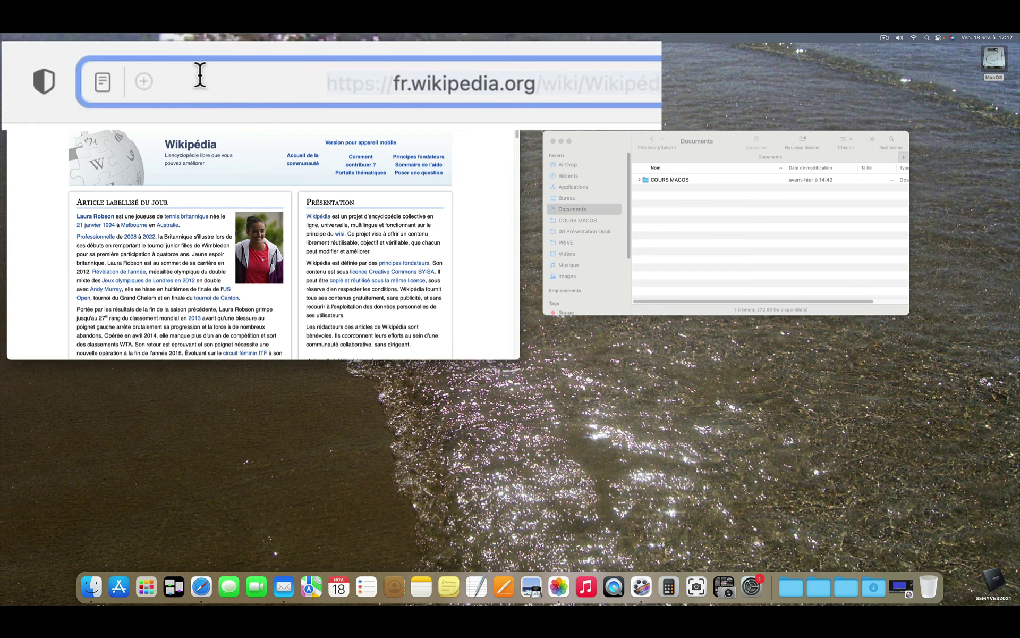
left_click_drag(100, 77, 671, 209)
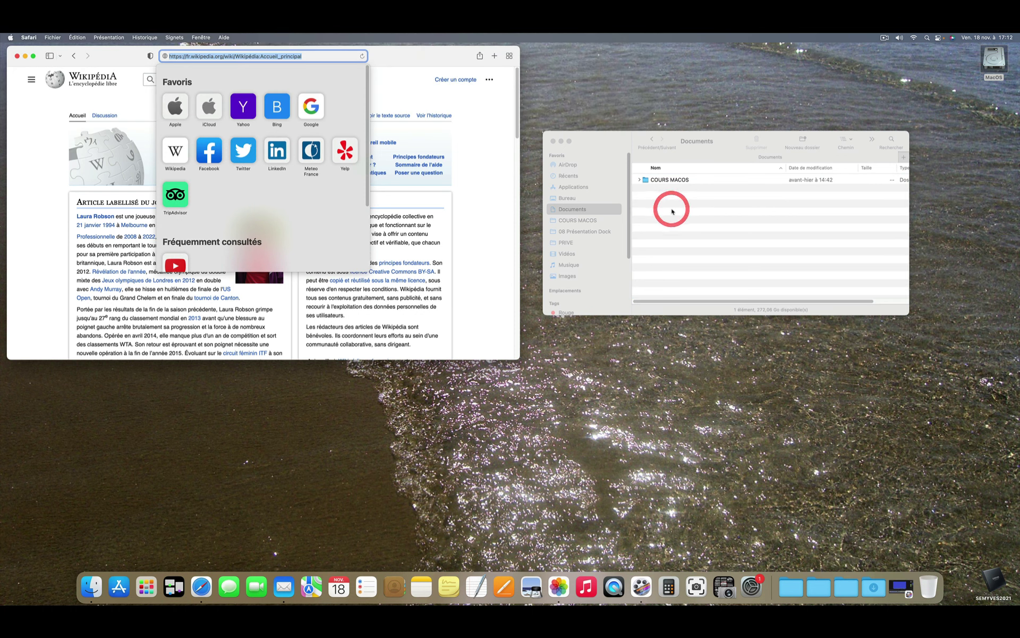
left_click(668, 191)
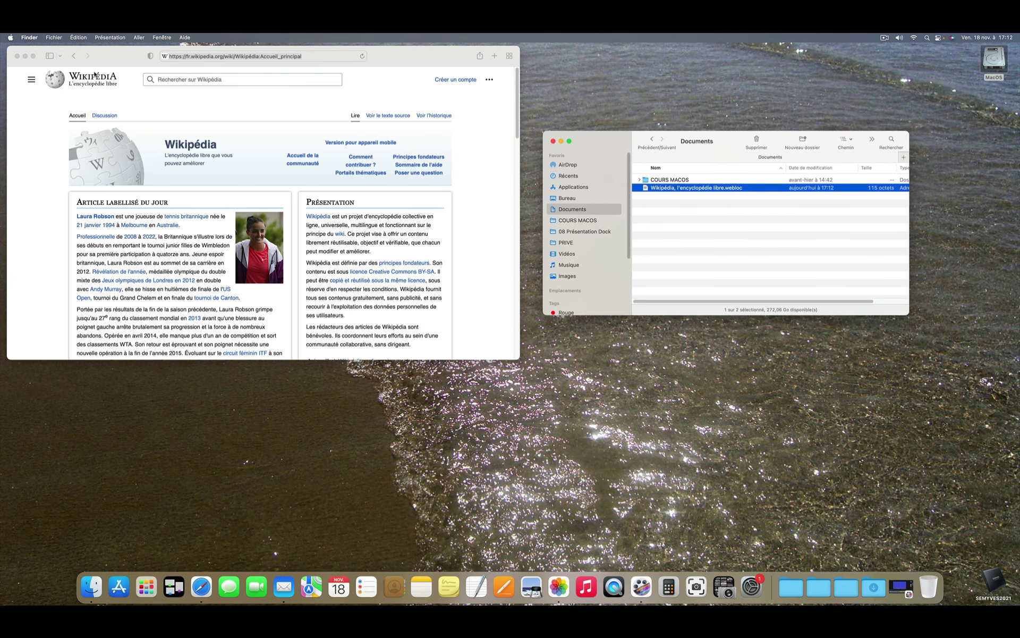
left_click(35, 118)
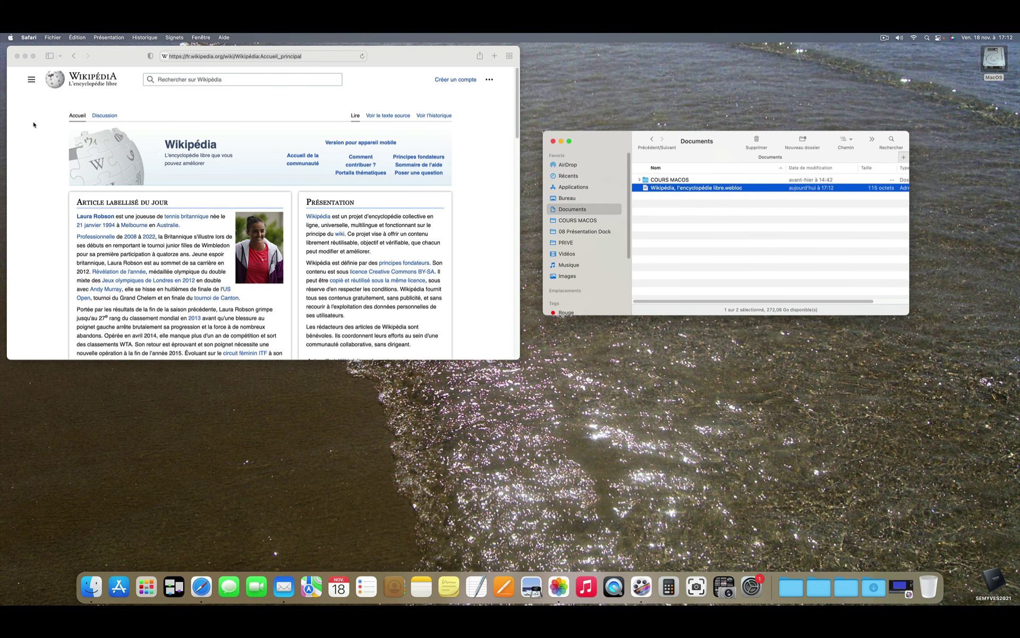
left_click(34, 35)
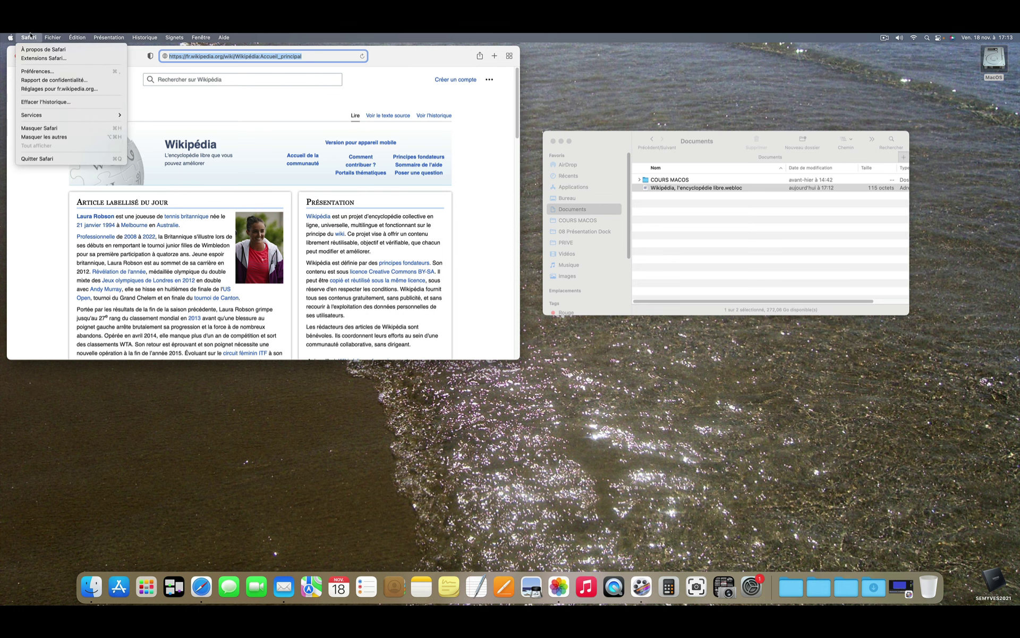
left_click(39, 185)
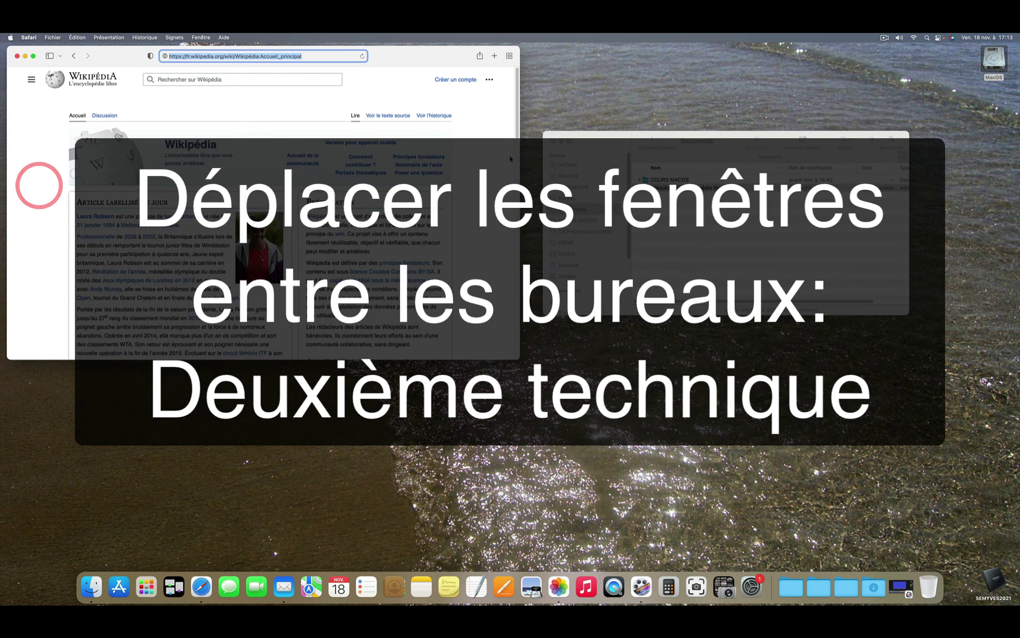
left_click_drag(729, 135, 721, 234)
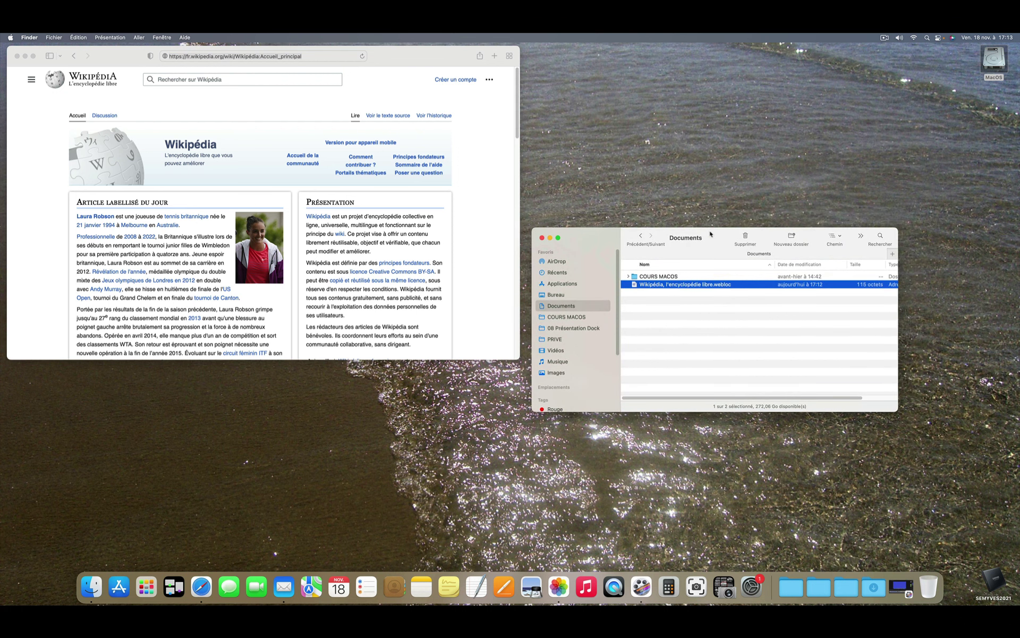
left_click_drag(710, 234, 482, 213)
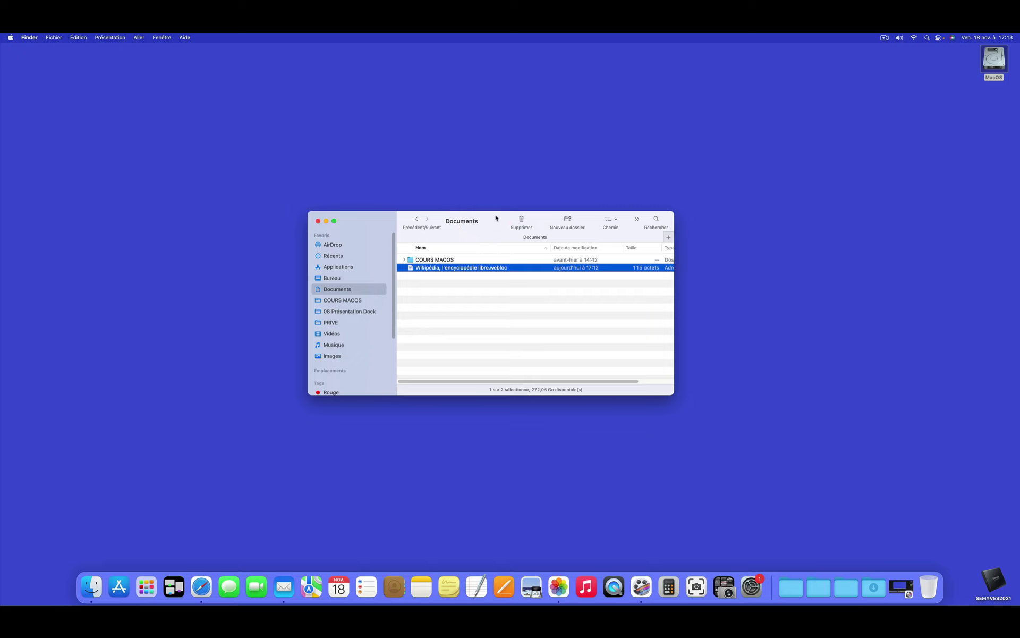
mouse_move(493, 217)
left_mouse_down()
mouse_move(524, 221)
mouse_move(513, 221)
mouse_move(521, 35)
mouse_move(488, 206)
mouse_move(1019, 293)
mouse_move(703, 271)
mouse_move(755, 264)
mouse_move(1, 223)
mouse_move(512, 201)
mouse_move(488, 200)
left_mouse_up()
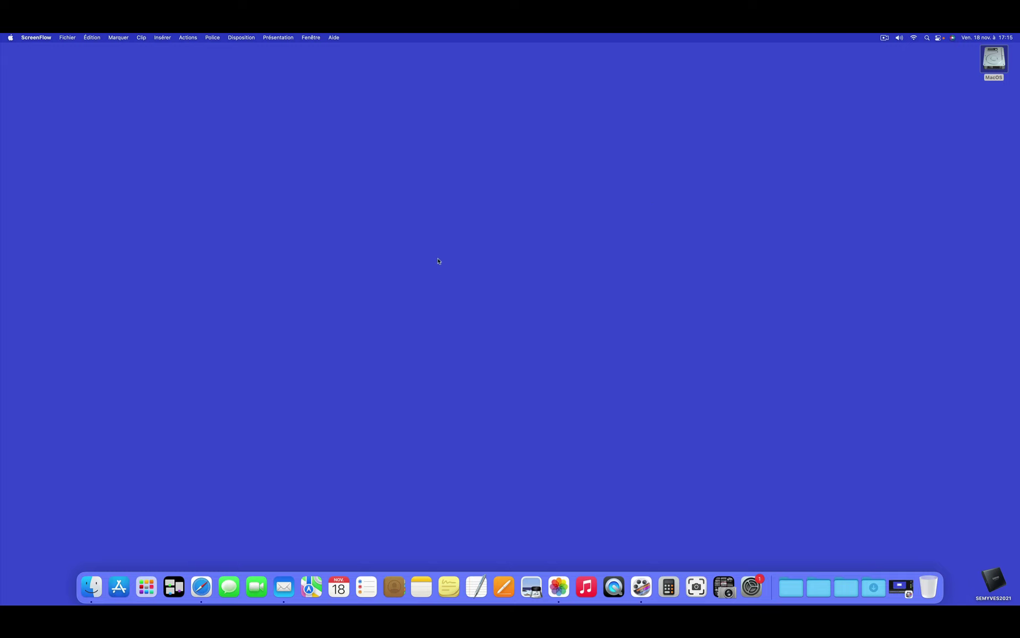
Open Notes on the blue desktop and reduce its window to a compact size near the middle
left_click(422, 572)
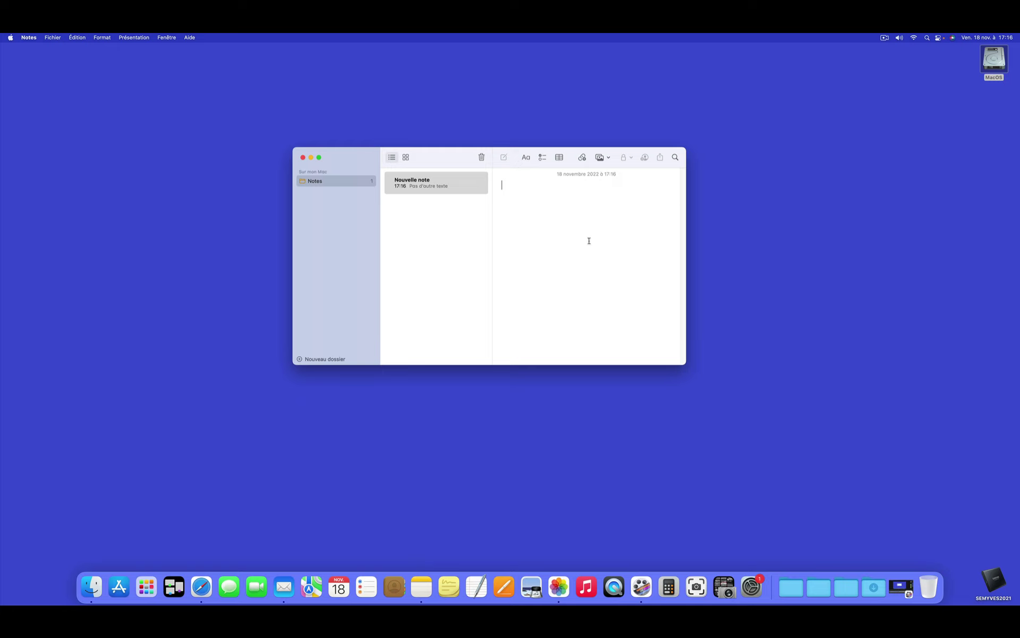
left_click_drag(454, 158, 459, 169)
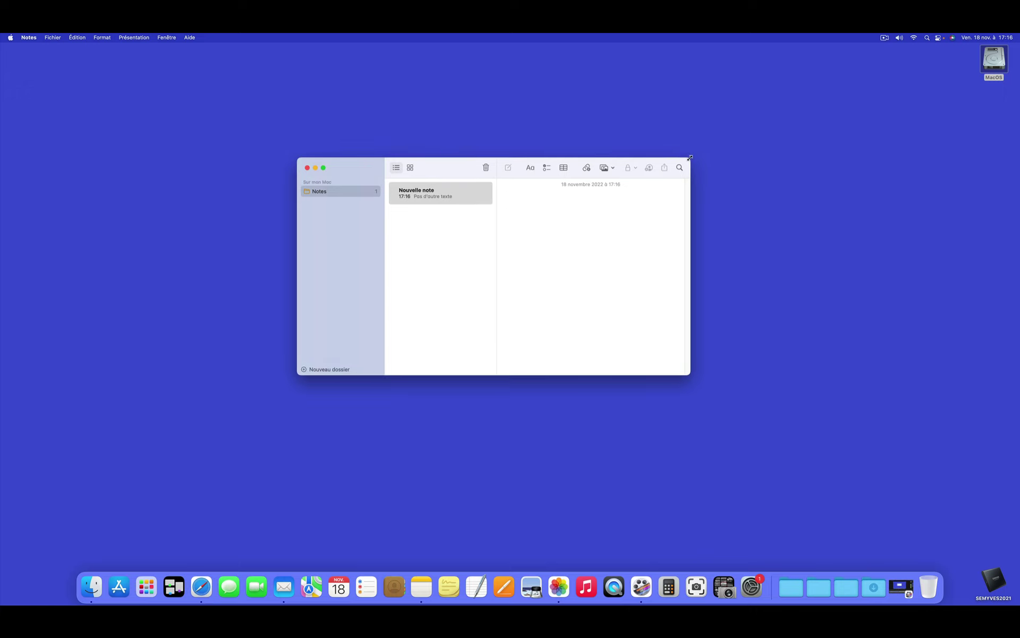
left_click_drag(687, 158, 540, 227)
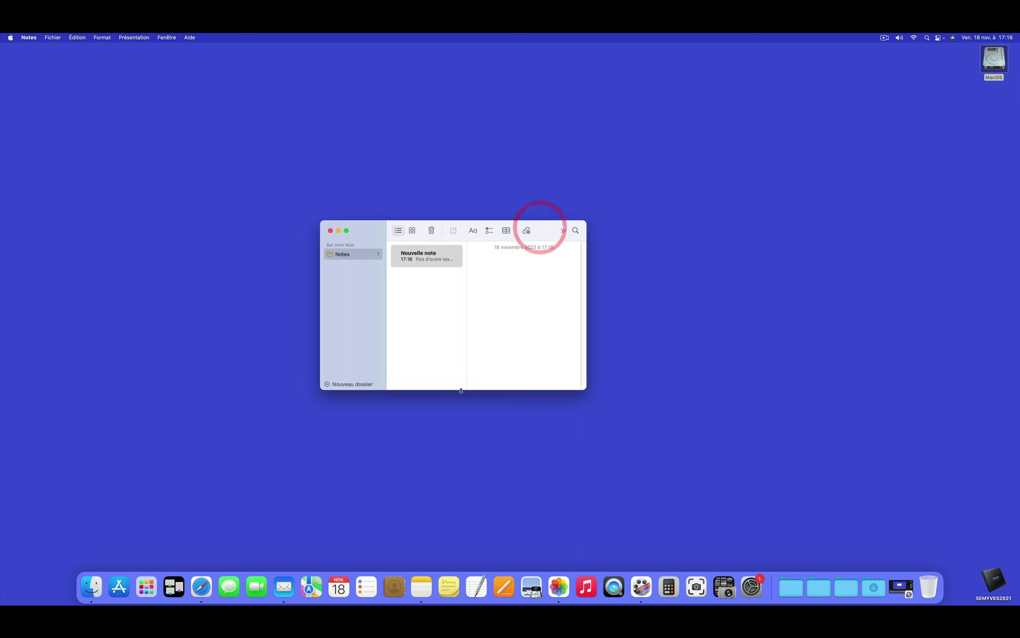
Assign Notes to all desktops (Tous les bureaux) and shift its window slightly on the blue desktop
right_click(422, 579)
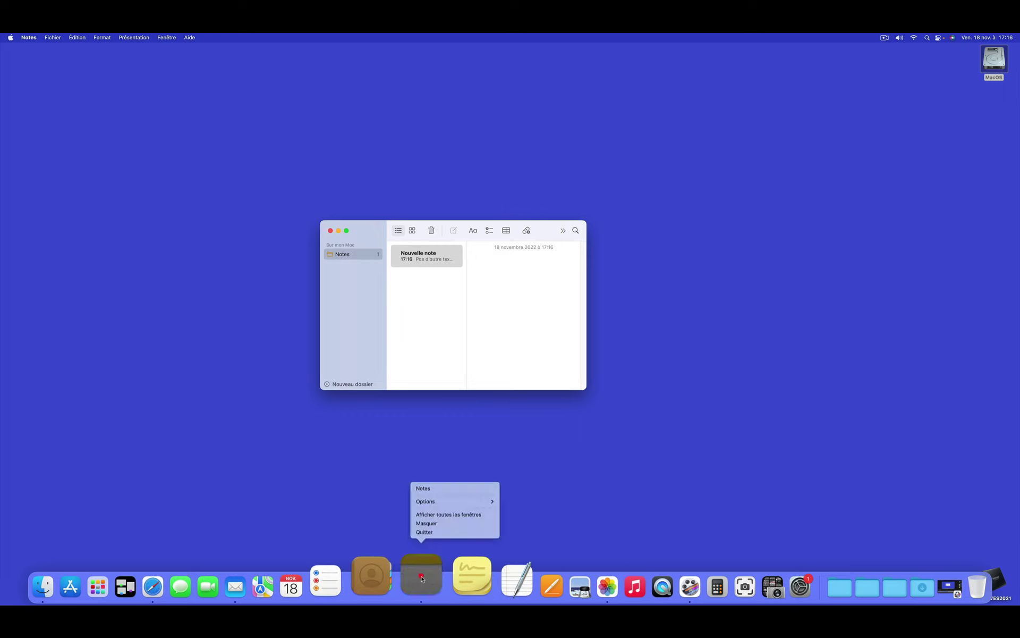
mouse_move(429, 502)
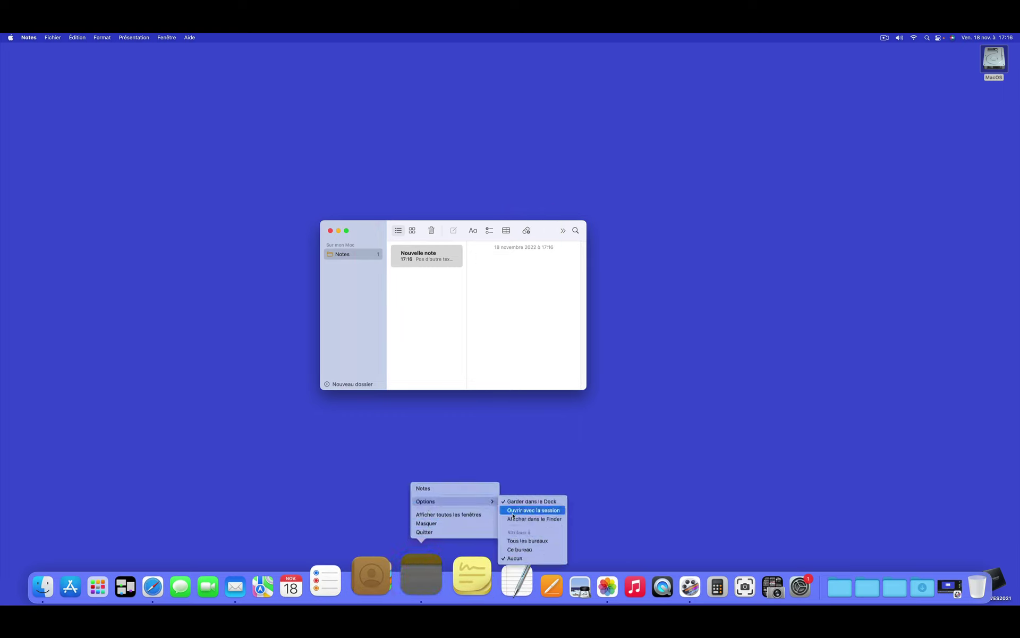
left_click(554, 542)
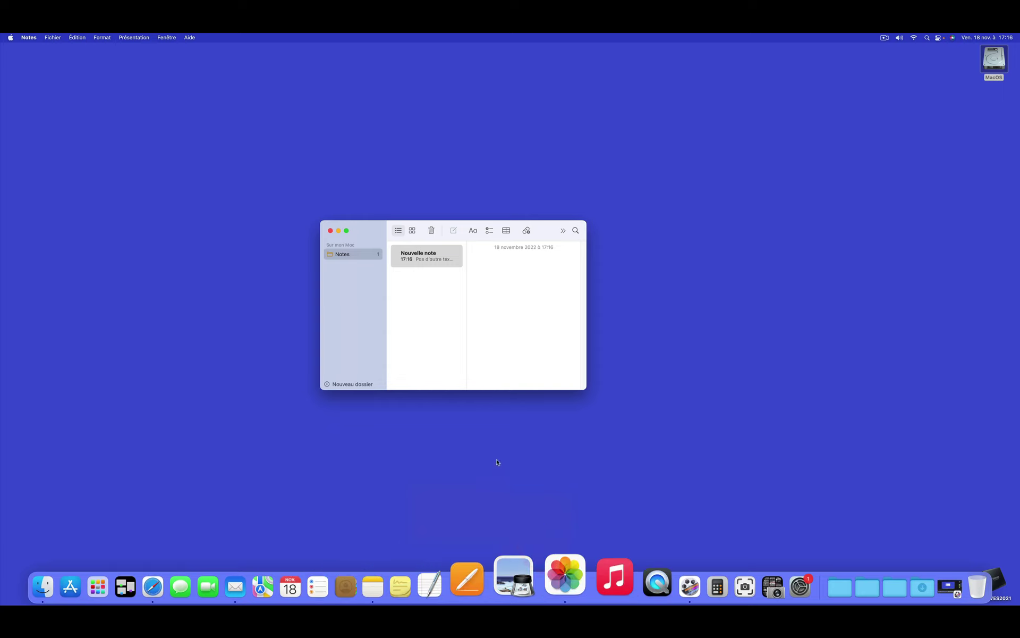
left_click(484, 472)
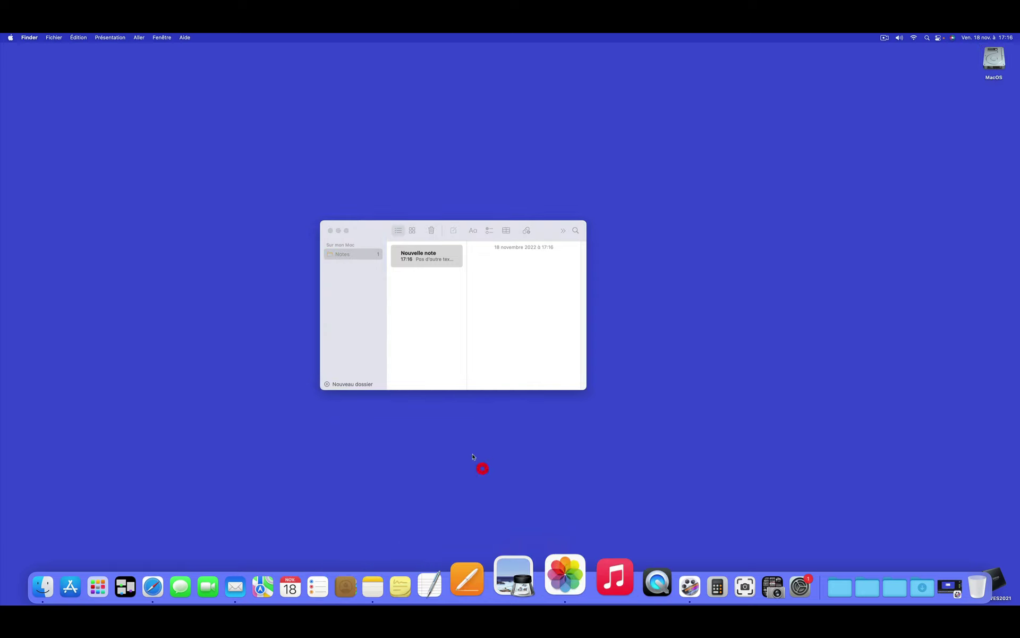
left_click(686, 459)
left_click_drag(546, 231, 565, 222)
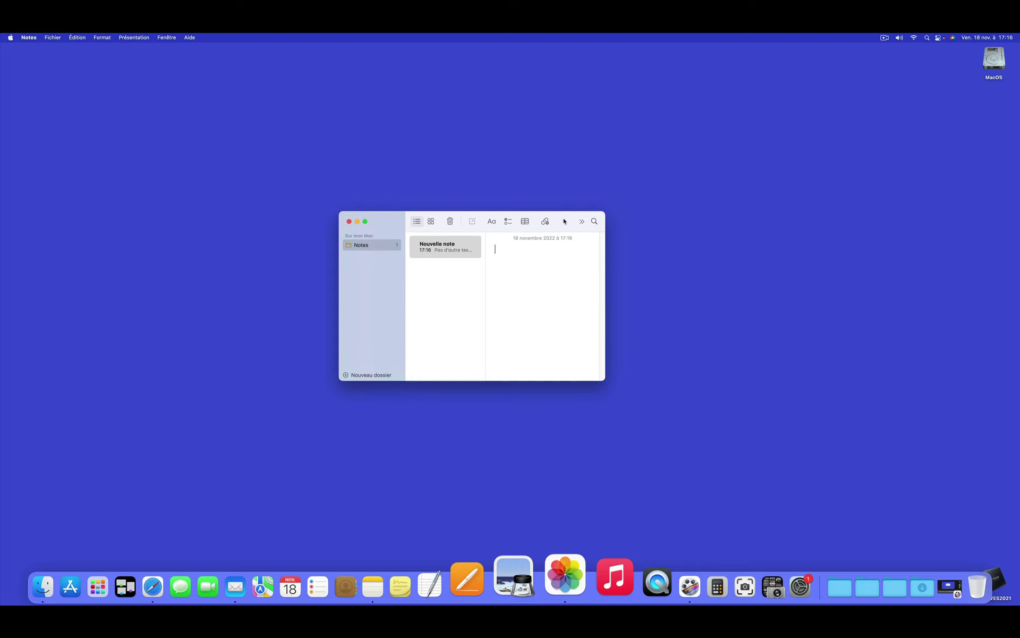
left_click(715, 221)
key("ctrl+Right")
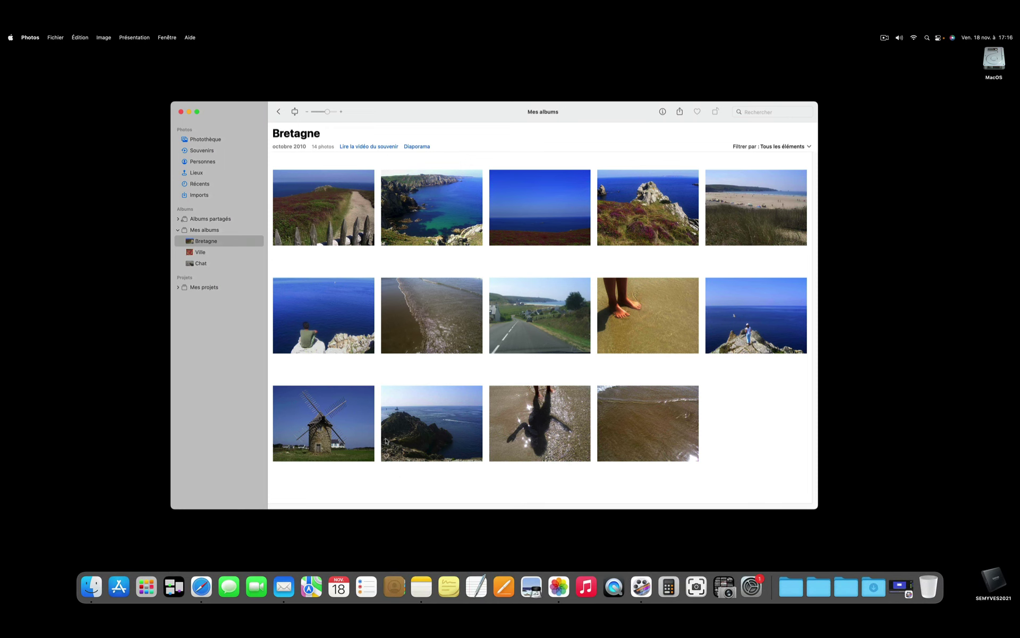
key("ctrl+Left")
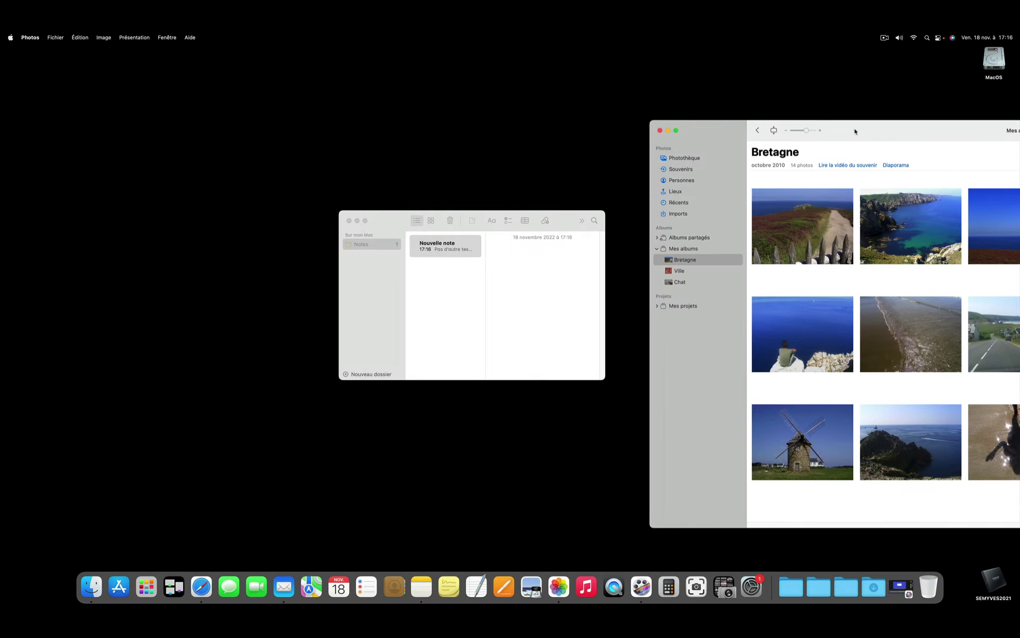
left_click_drag(853, 130, 361, 91)
left_click(361, 91)
key("ctrl+Right")
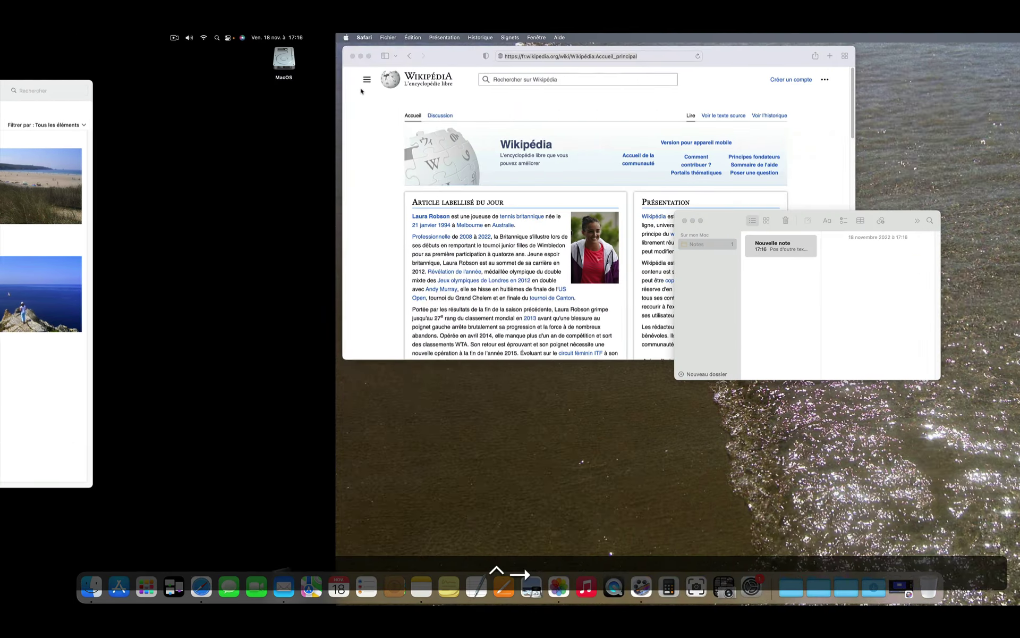
Shrink the Notes window into the lower-left corner above the Dock and check it across the desktops, ending on the blue one
left_click(568, 272)
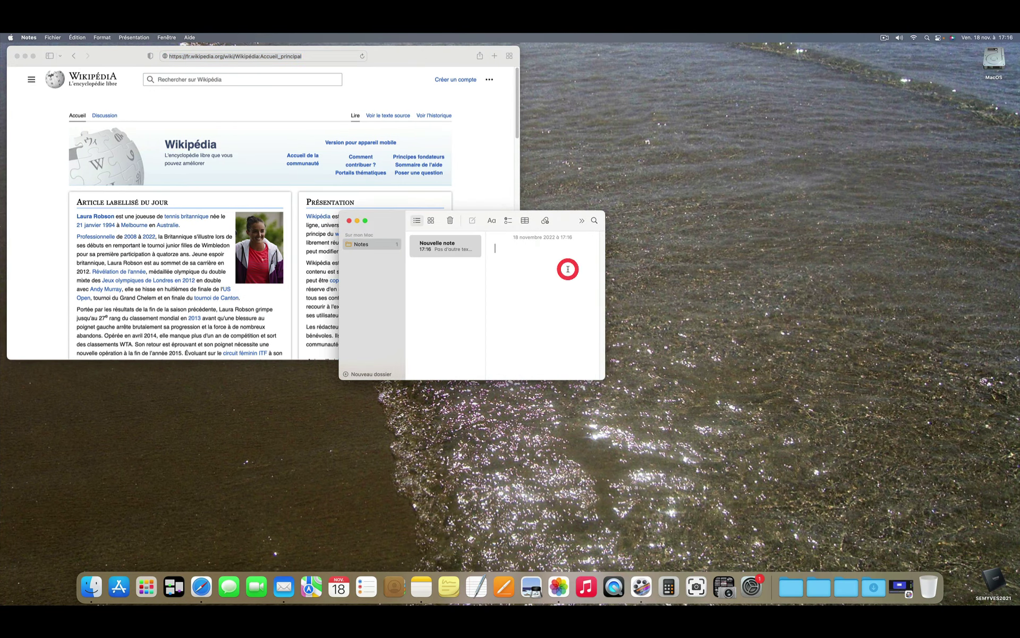
left_click_drag(604, 213, 164, 440)
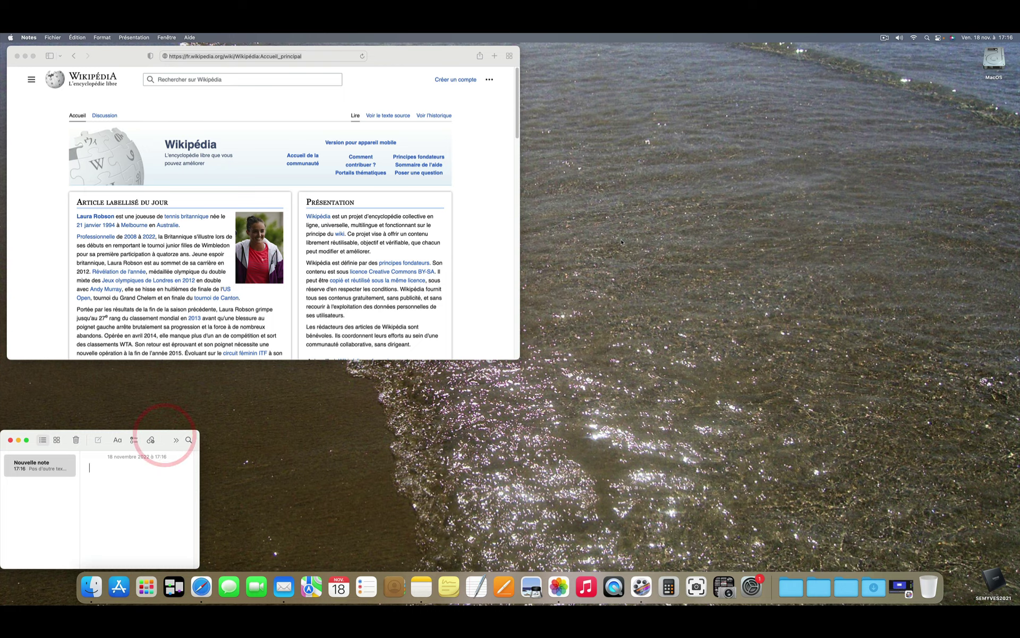
key("ctrl+Right")
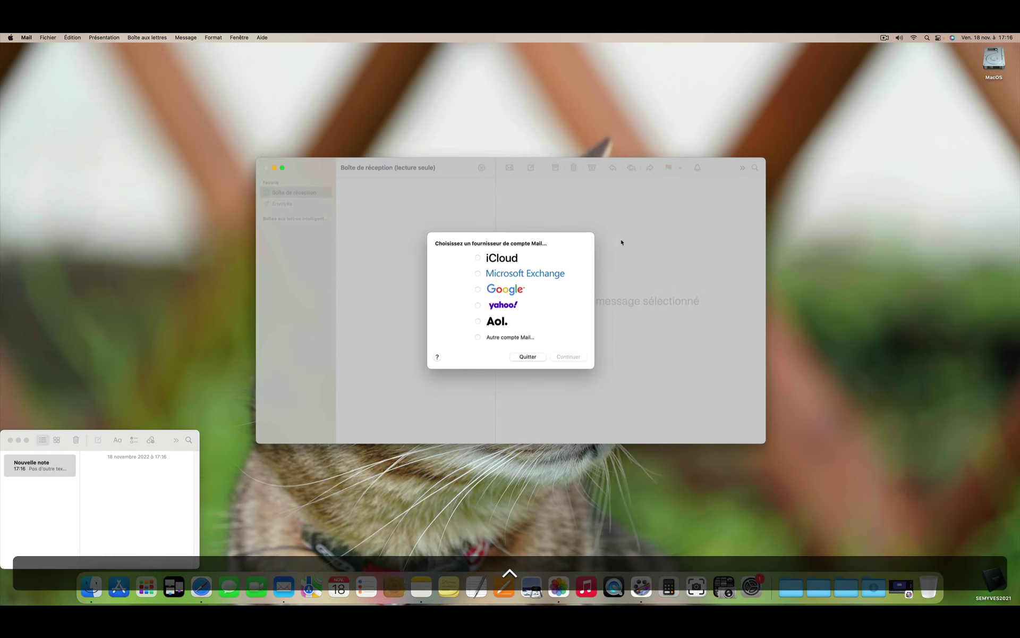
key("ctrl+Right")
key("ctrl+Left")
key("ctrl+Left")
key("ctrl+Left")
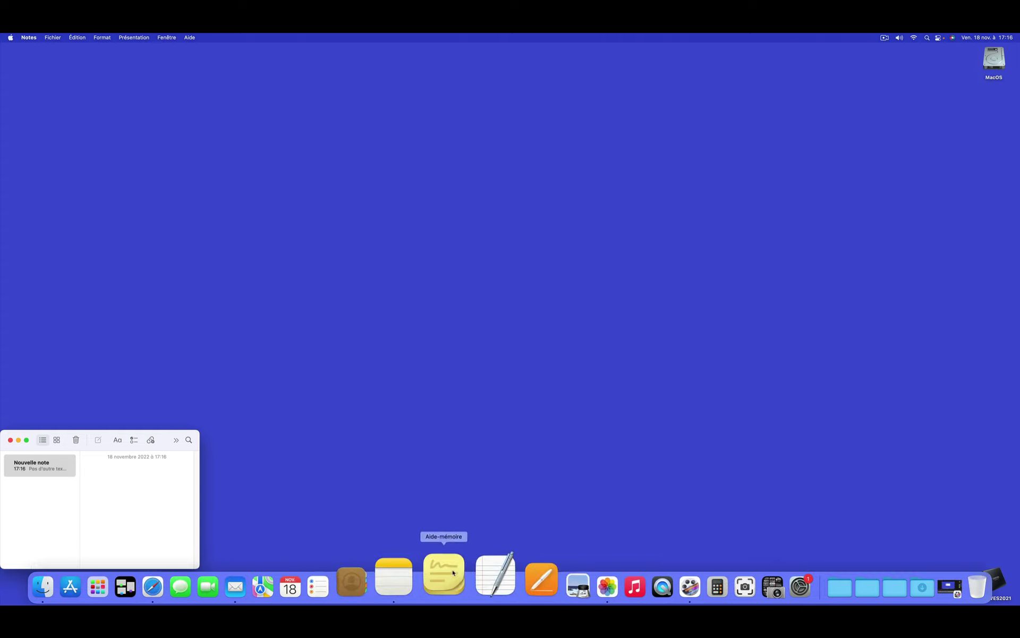
Open Aide-mémoire and move the yellow note to the upper-left corner of the blue desktop
left_click(451, 583)
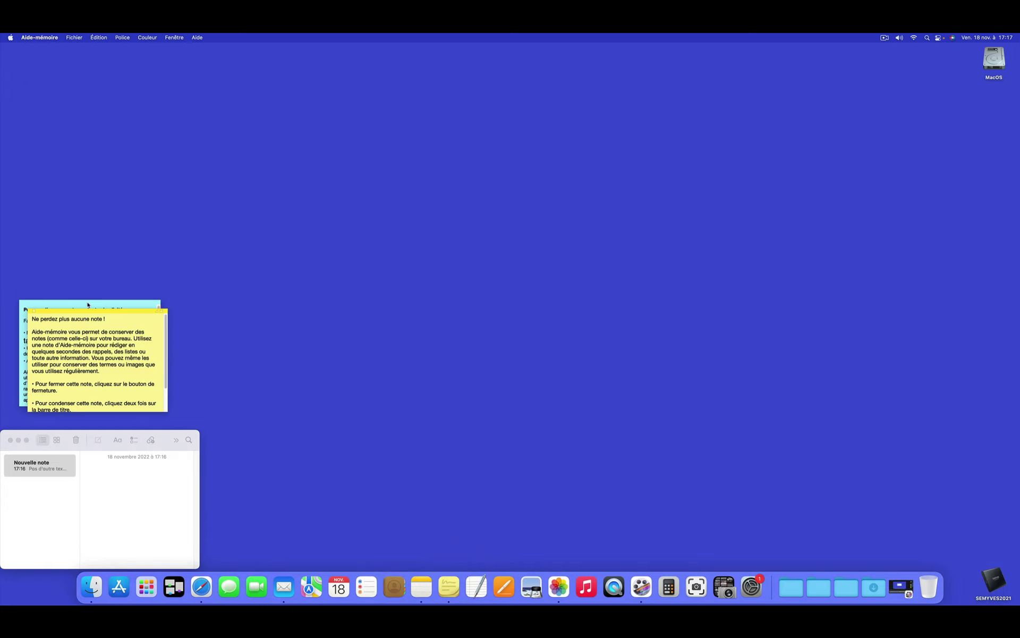
left_click_drag(108, 313, 110, 237)
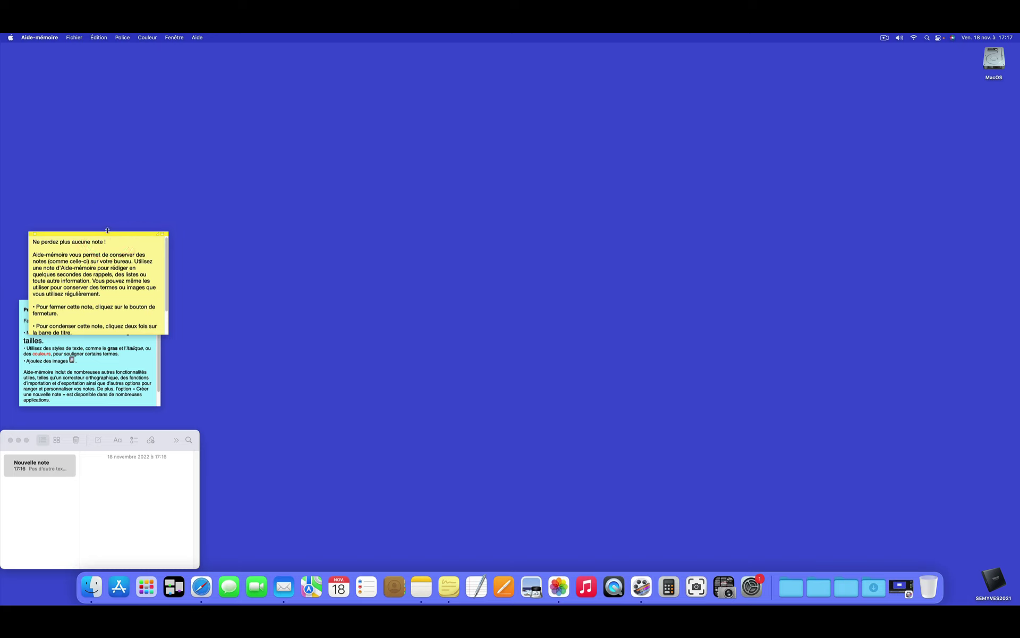
left_click_drag(108, 232, 130, 51)
Delete the light blue note without saving it and widen the yellow note so its full text fits
left_click(50, 309)
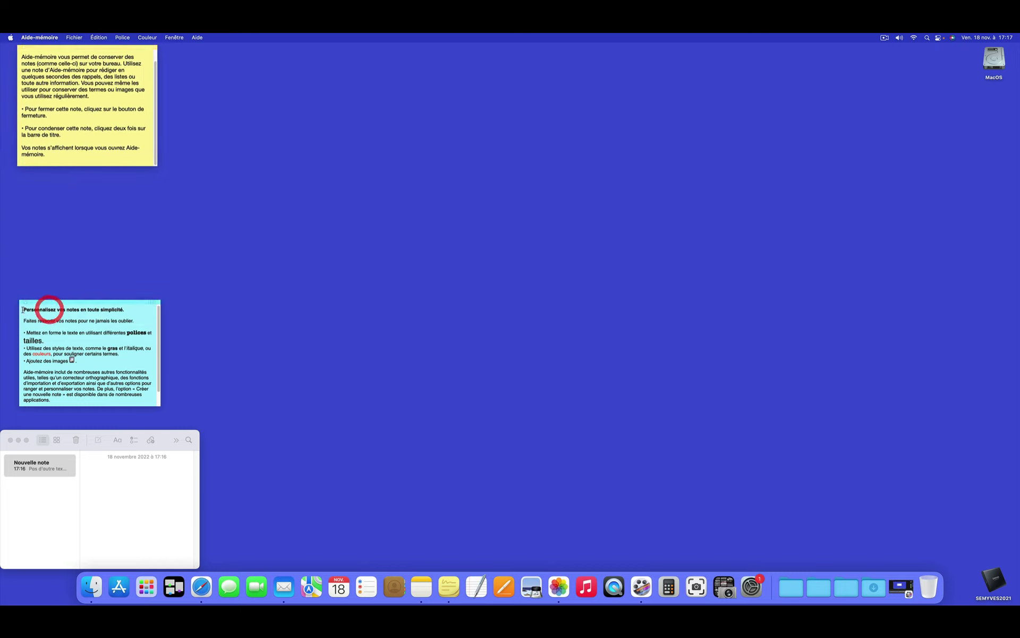
left_click(26, 304)
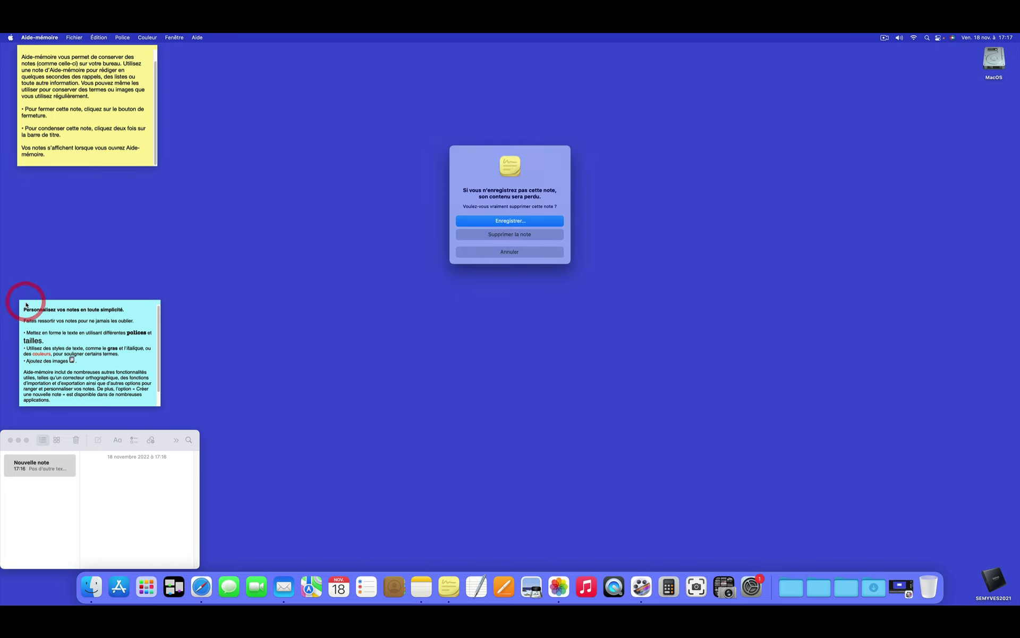
left_click(508, 235)
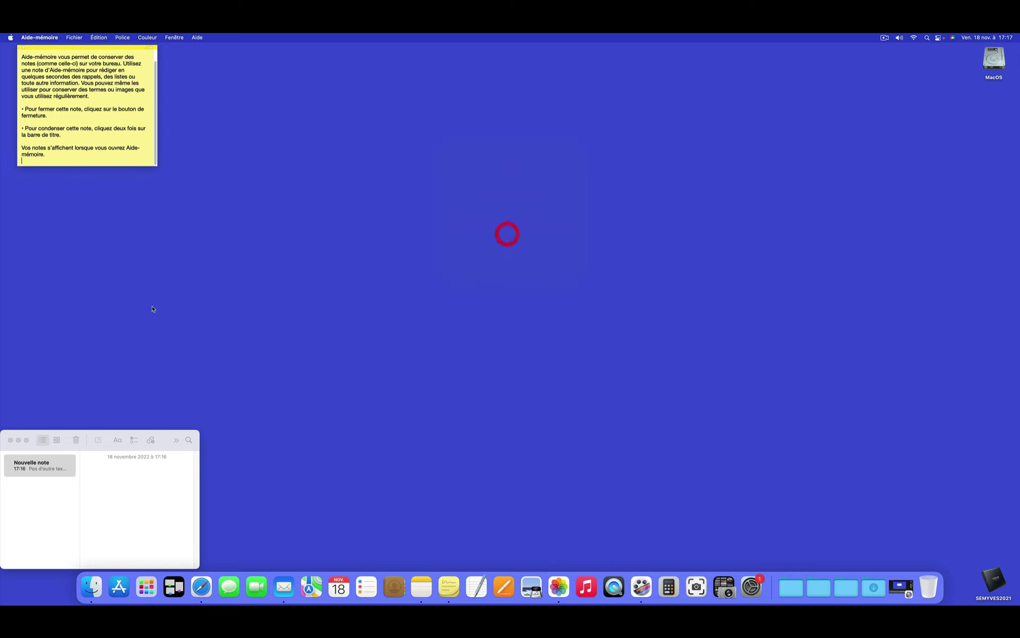
mouse_move(156, 165)
left_mouse_down()
mouse_move(208, 165)
mouse_move(164, 163)
mouse_move(171, 156)
left_mouse_up()
left_click(100, 129)
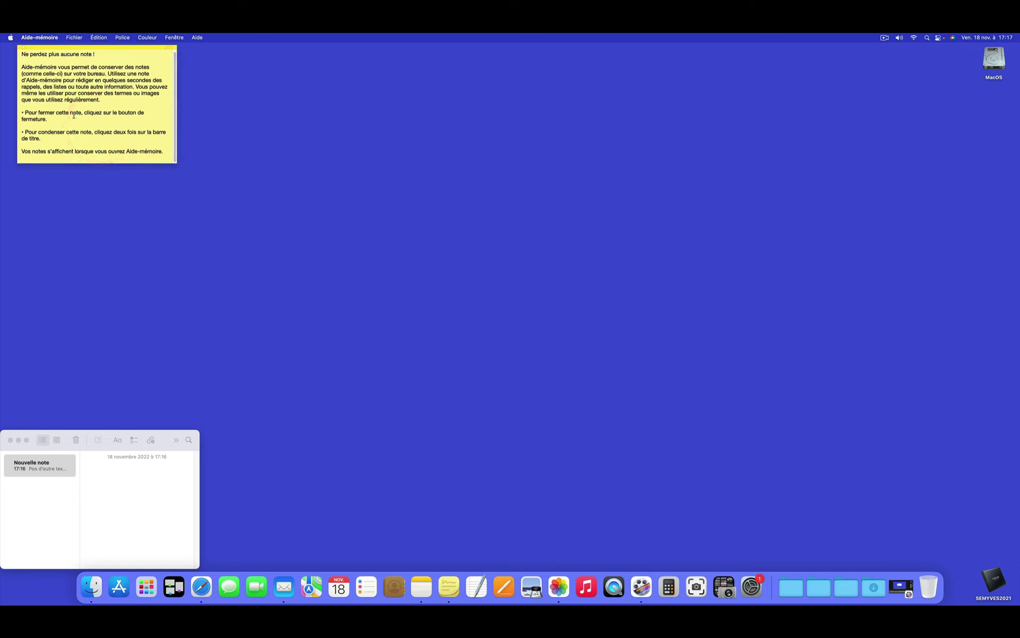